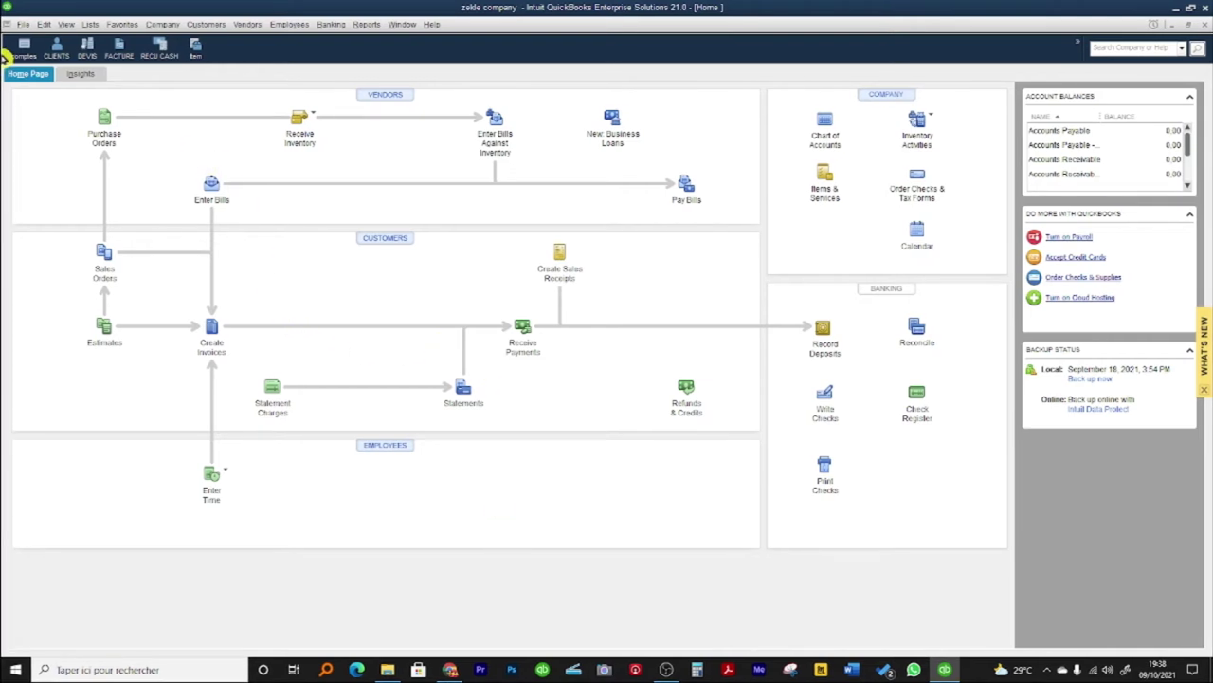
# Start a new Service item in the item list and name it "fondation et parpaings".
pyautogui.click(90, 24)
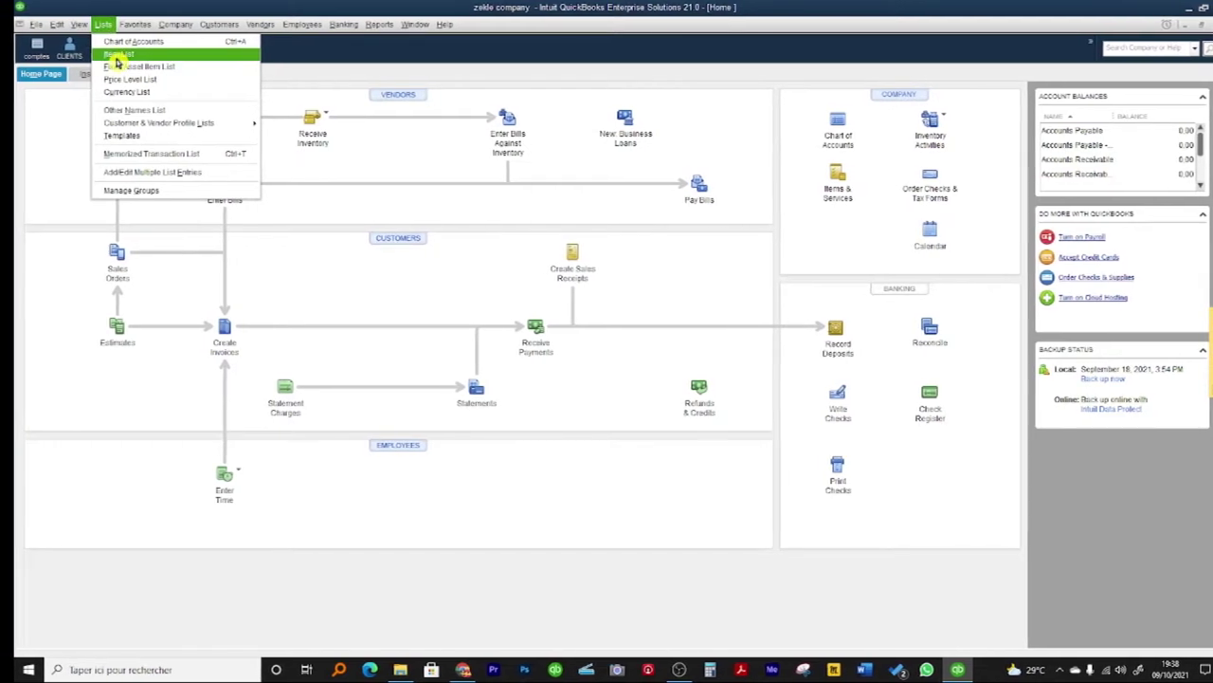
pyautogui.click(118, 55)
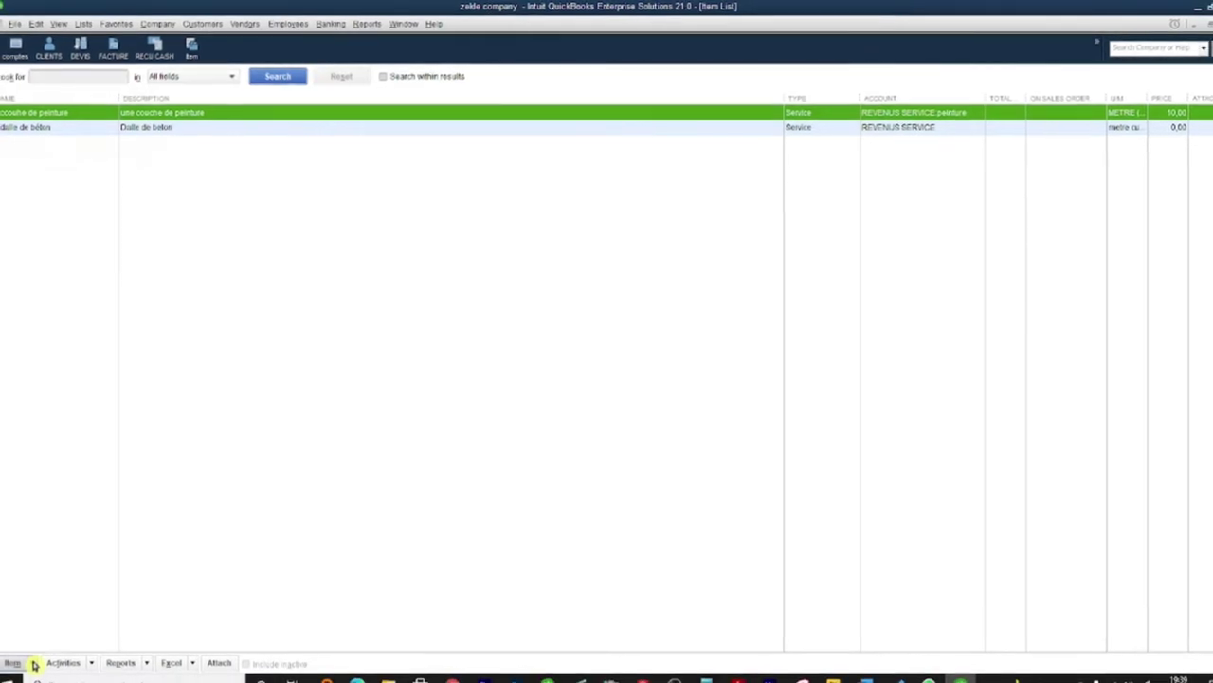
pyautogui.click(37, 656)
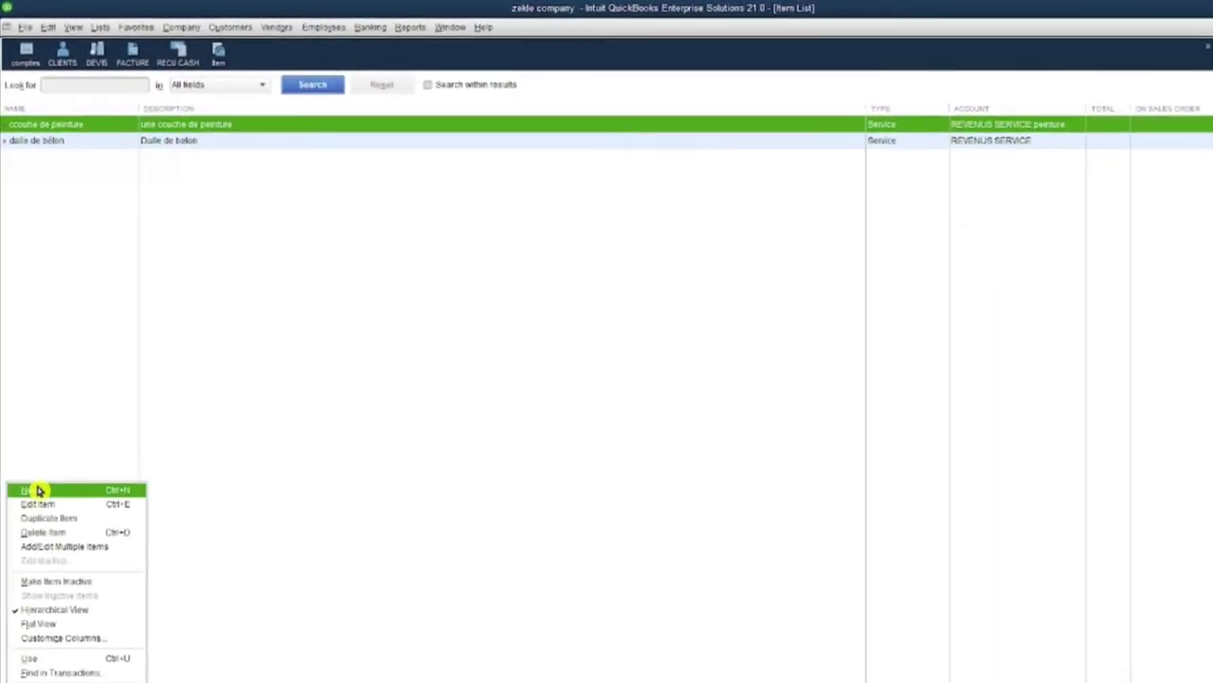
pyautogui.click(28, 458)
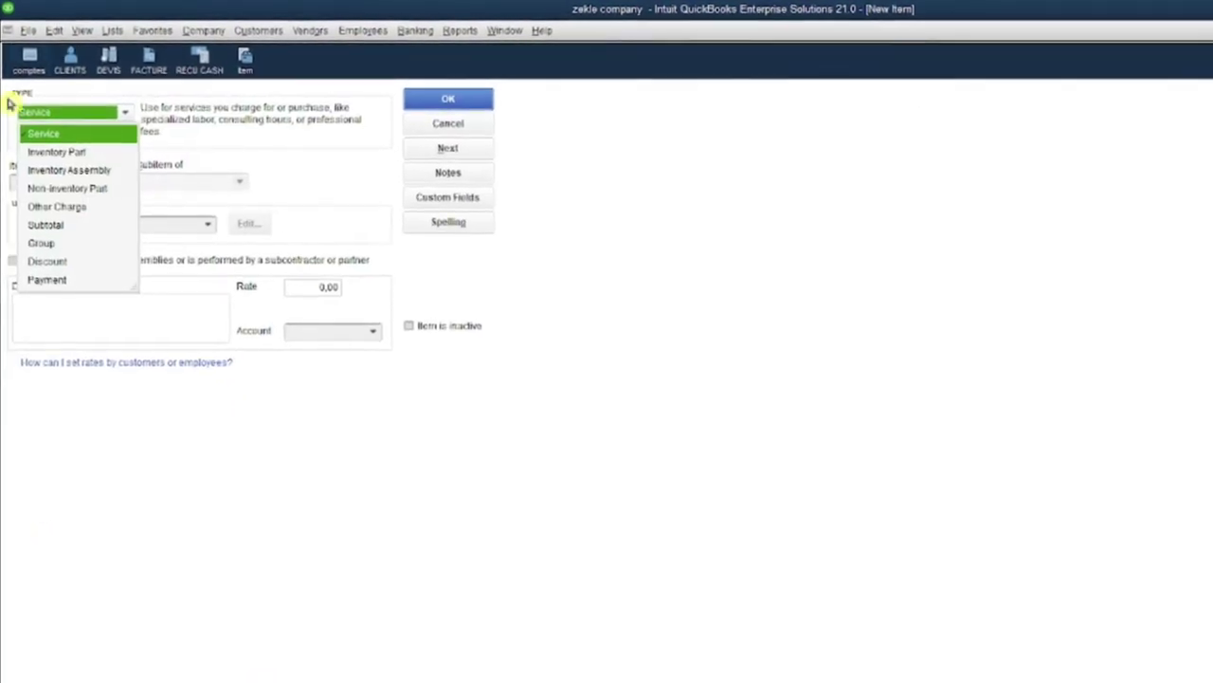
pyautogui.click(52, 142)
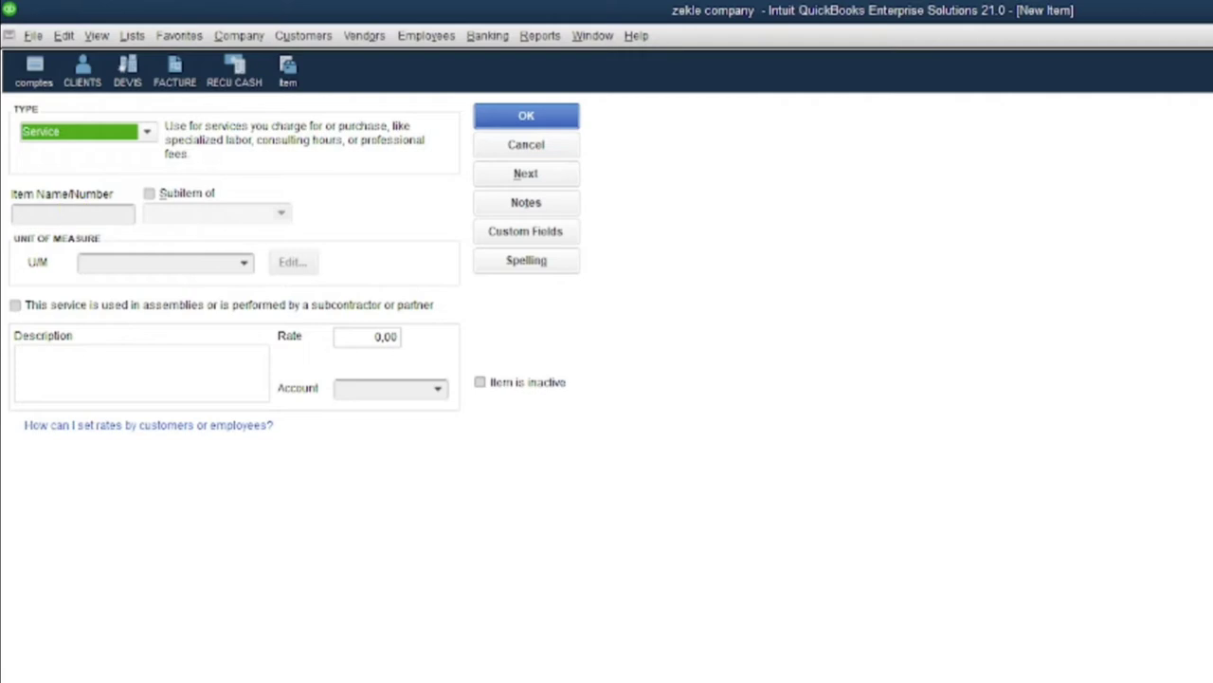
pyautogui.click(73, 214)
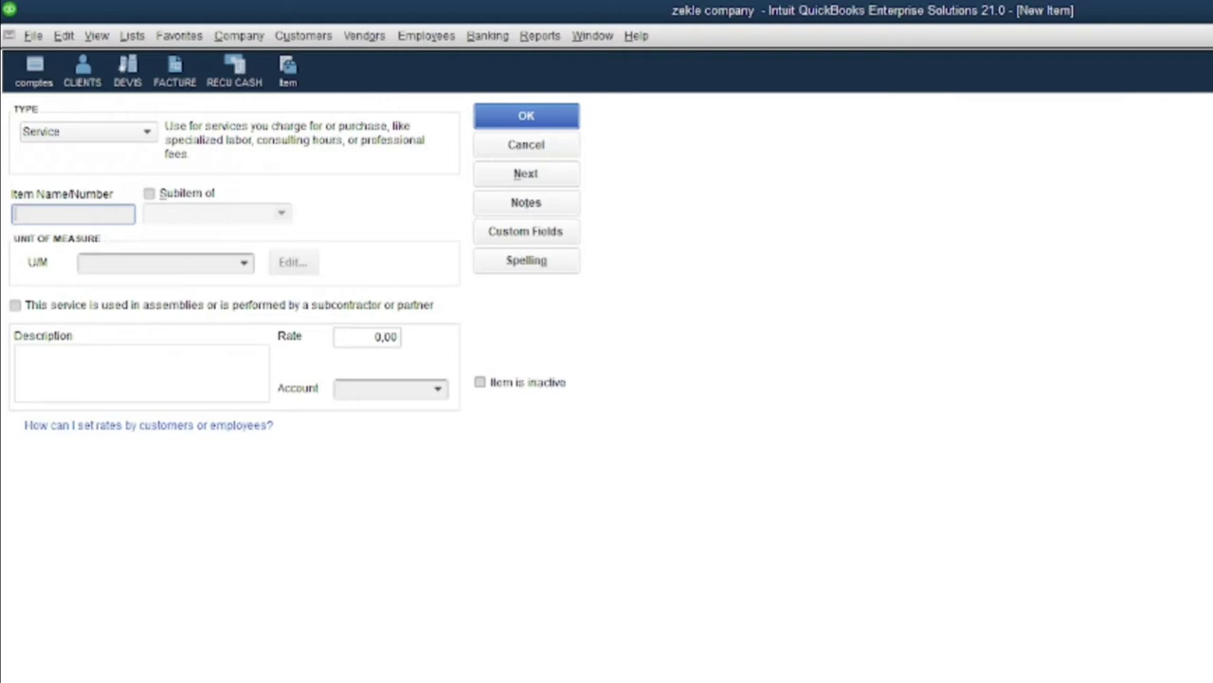
pyautogui.write('fondation et parpaings')
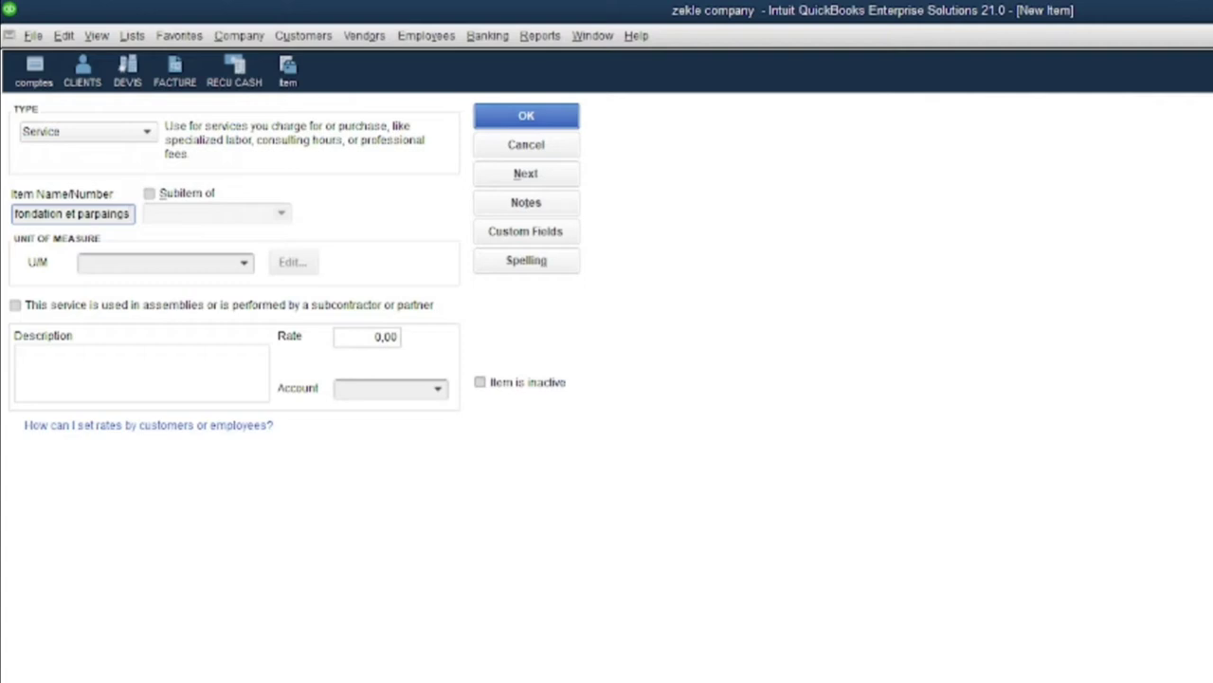
# Create a unit of measure of type Other for the item, named "metre lineaire" with the abbreviation ML.
pyautogui.click(237, 263)
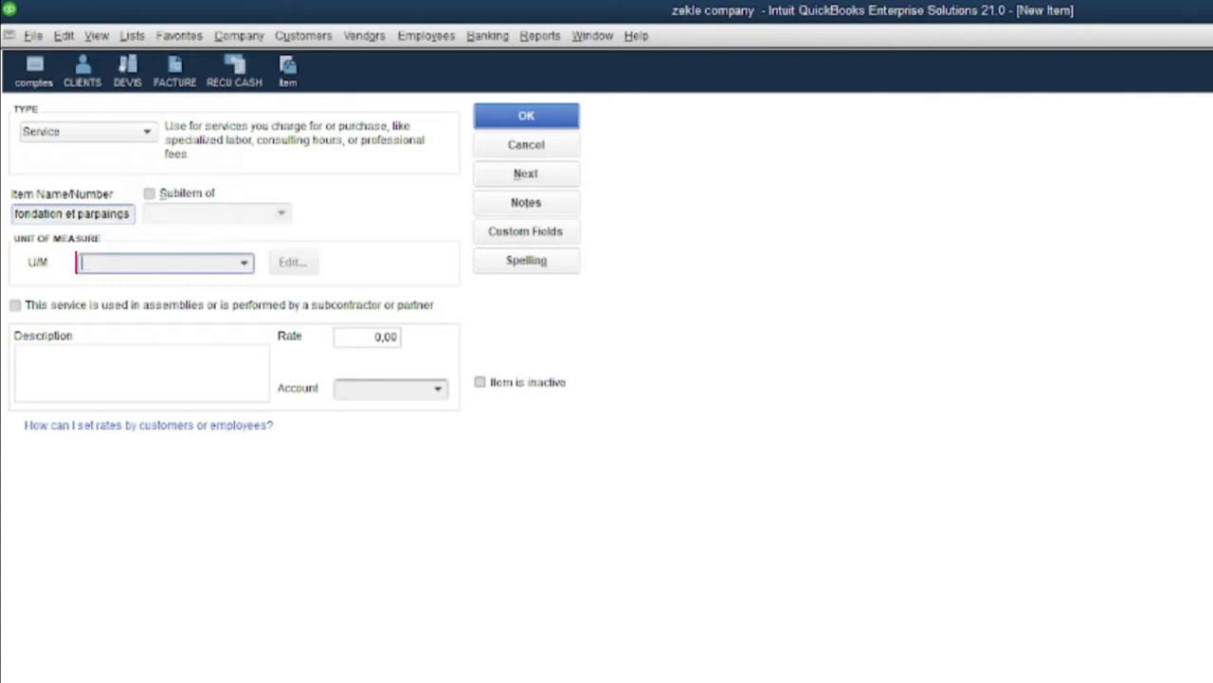
pyautogui.click(246, 267)
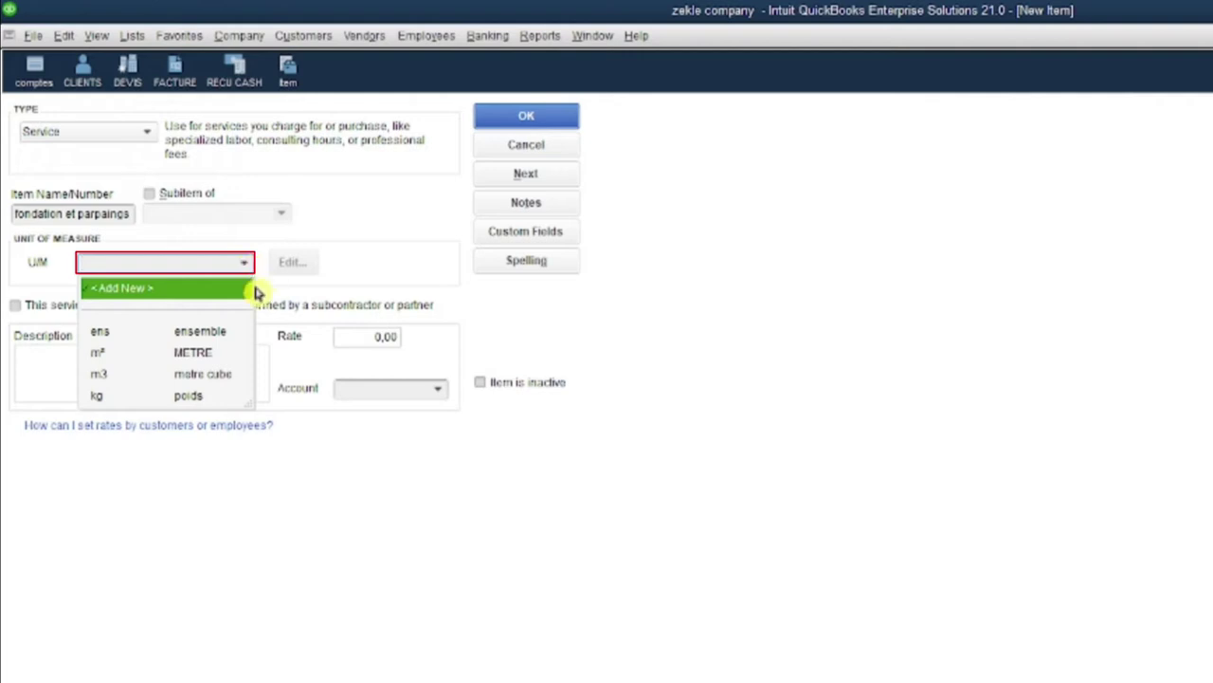
pyautogui.click(185, 289)
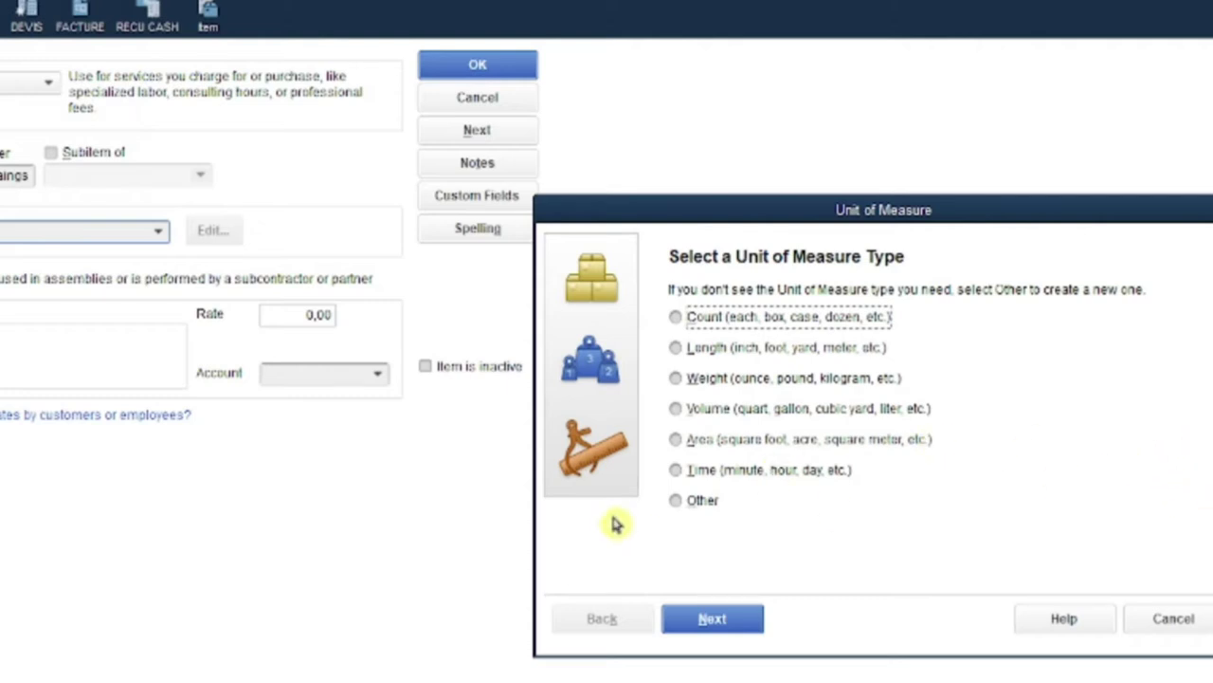
pyautogui.click(676, 505)
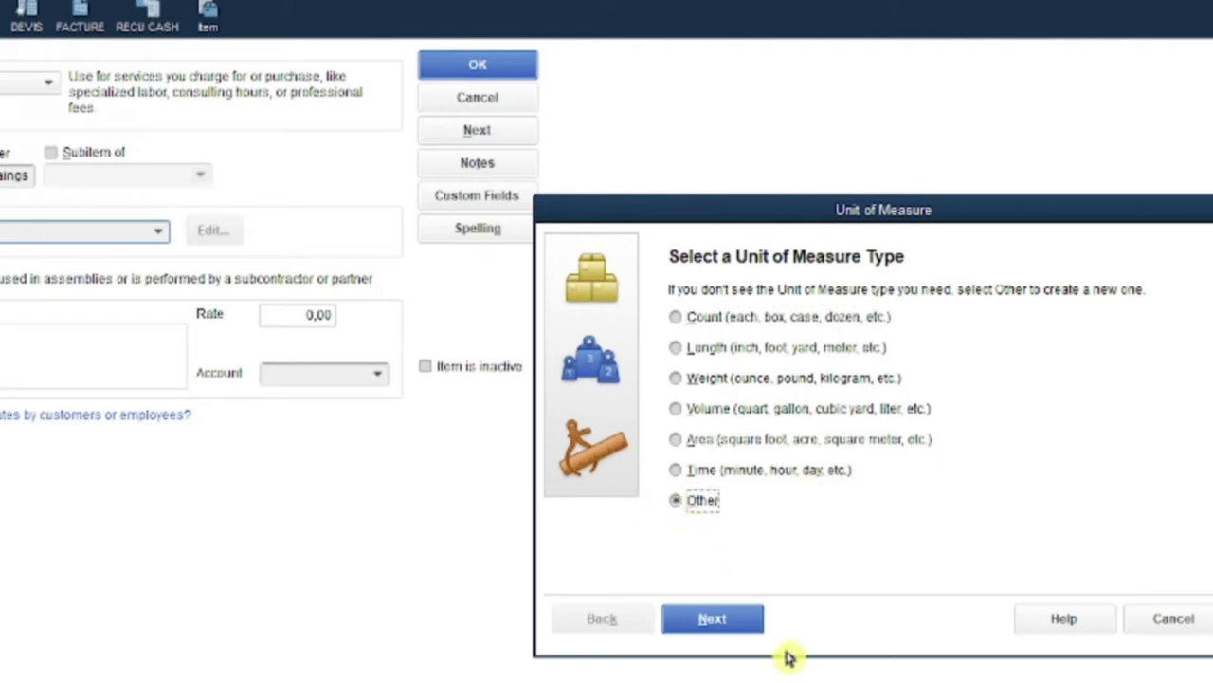
pyautogui.click(720, 621)
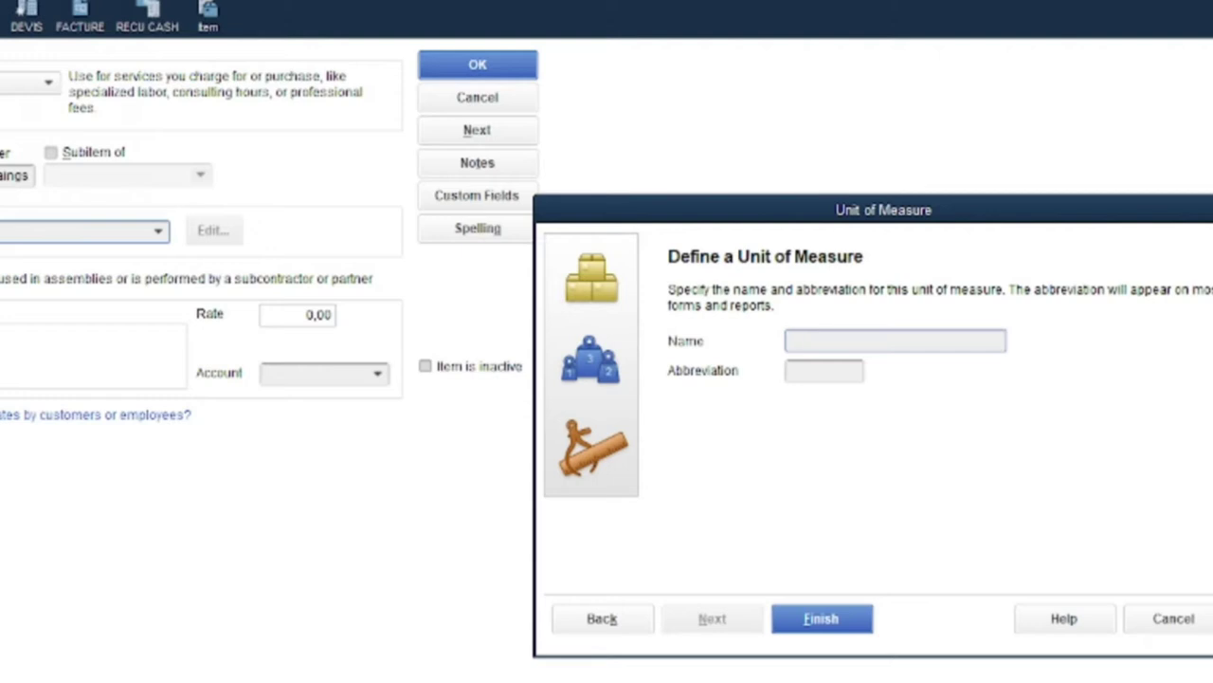
pyautogui.write('metre lineaire')
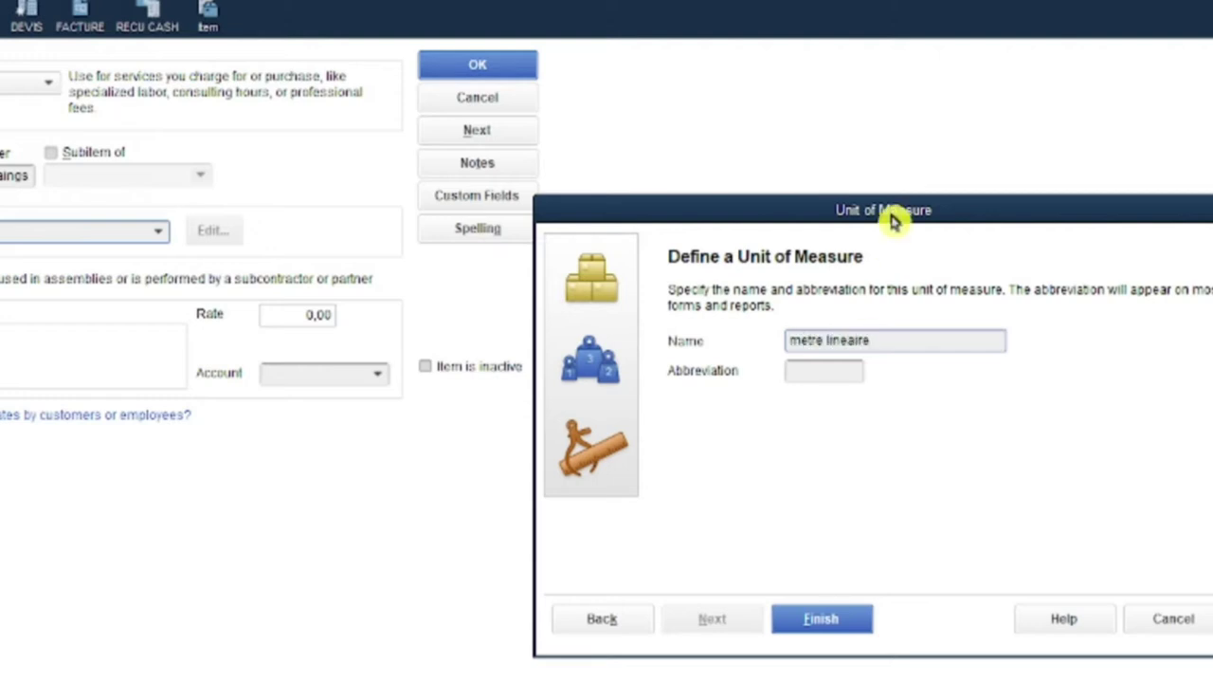
pyautogui.press('Tab')
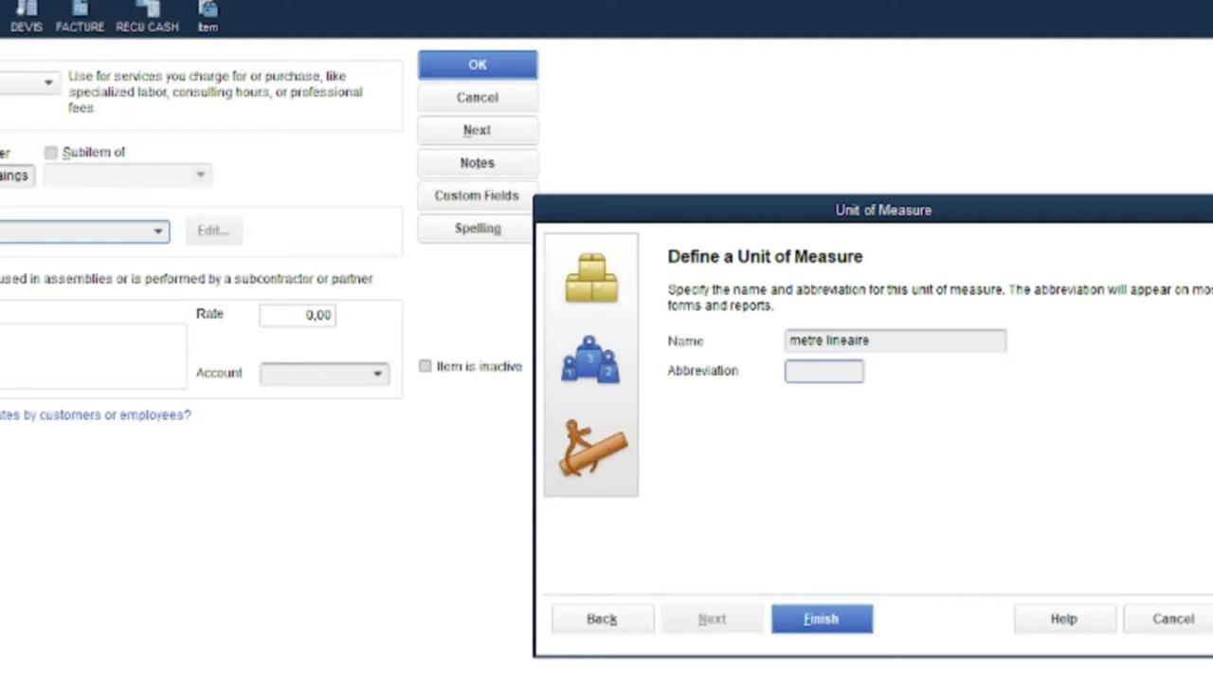
pyautogui.write('ml')
pyautogui.press('BackSpace')
pyautogui.press('BackSpace')
pyautogui.write('ML')
pyautogui.click(844, 626)
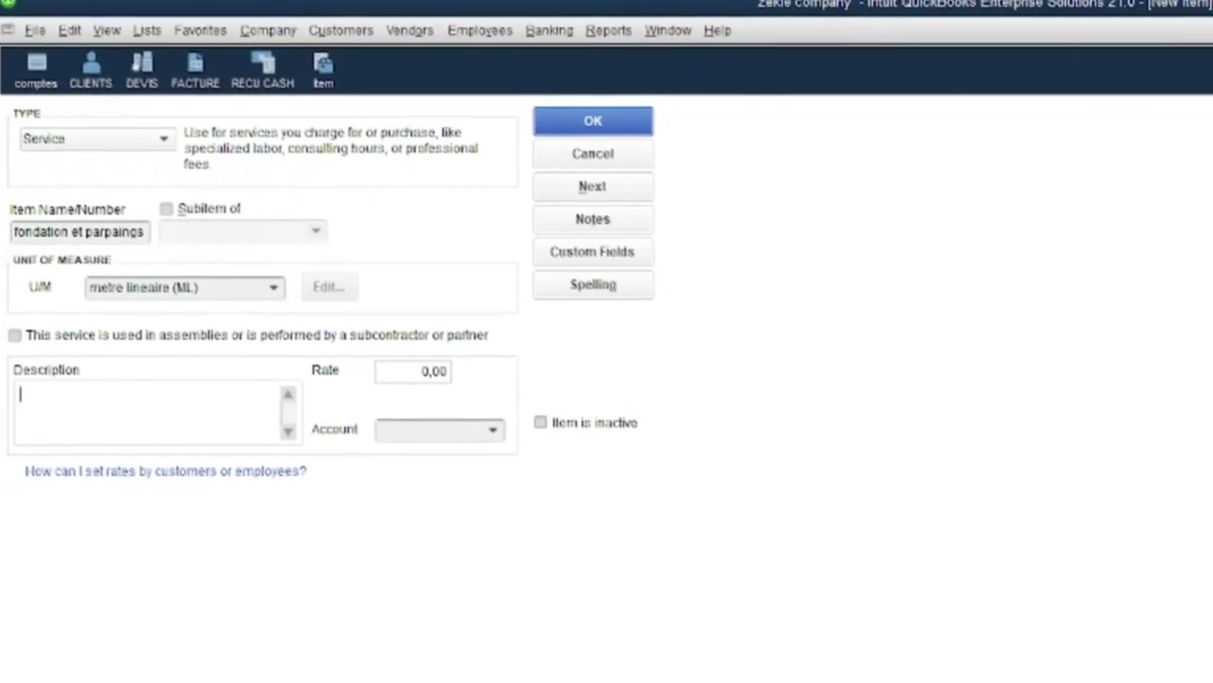
# Enter the item description "Fondation montage de mur en bloc" and set its rate to 12.
pyautogui.write('Fondati')
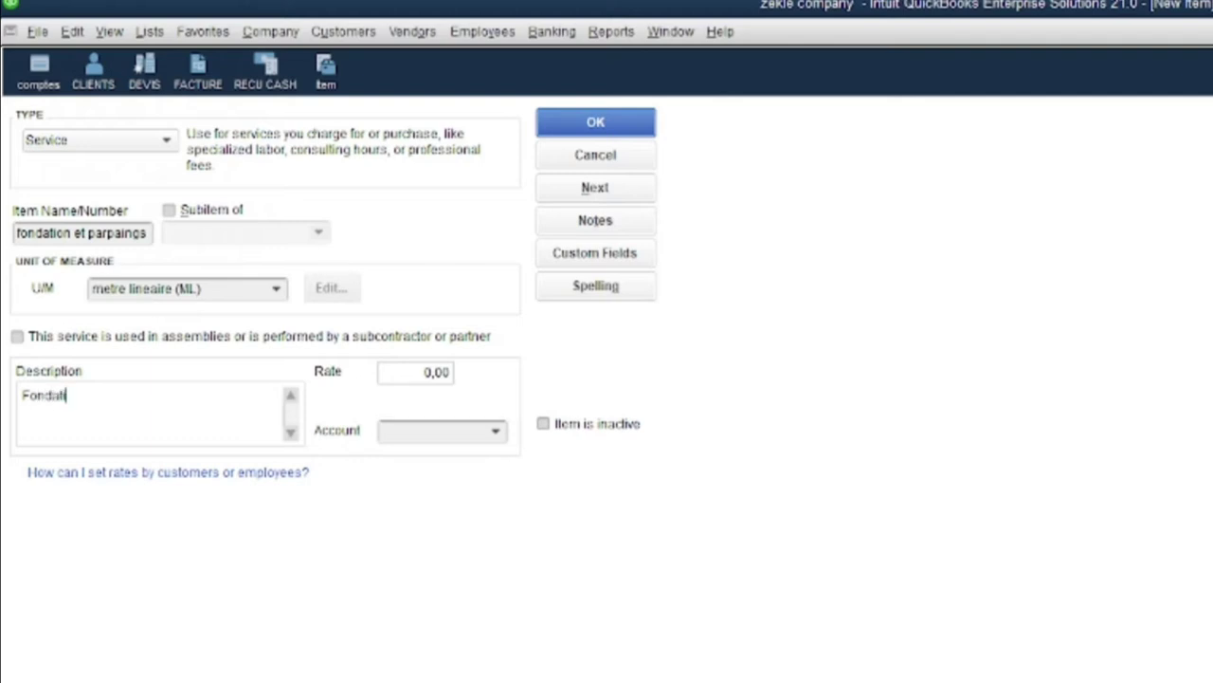
pyautogui.write('on montage da mur ')
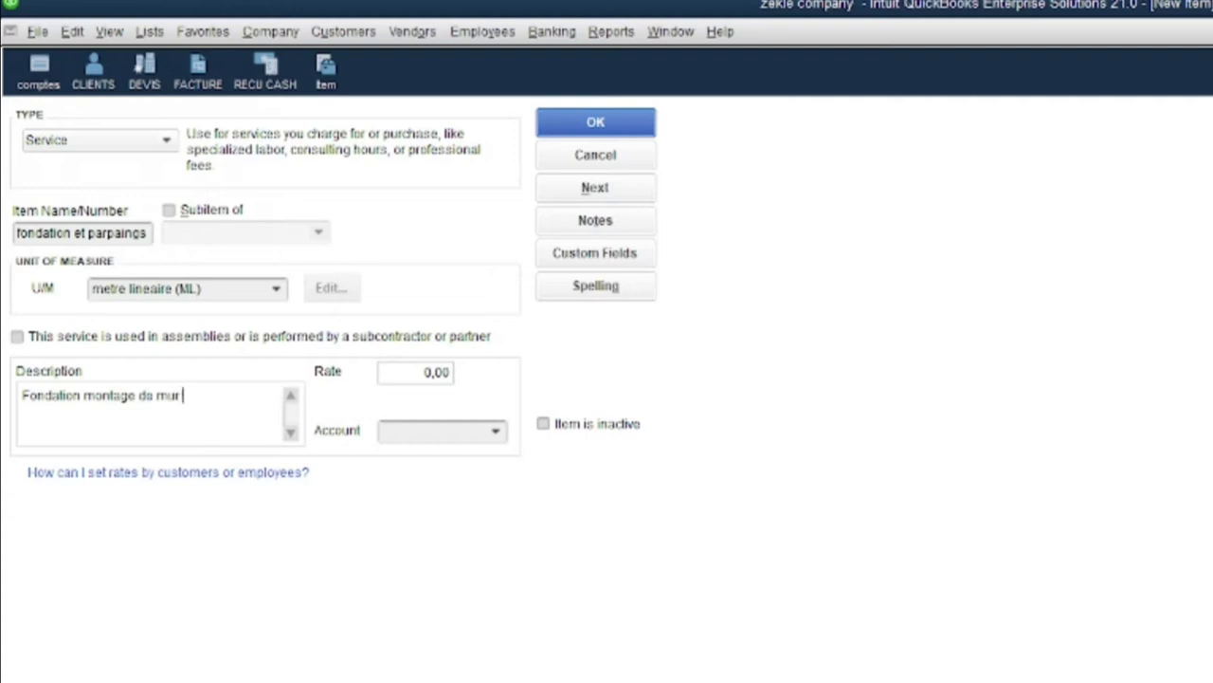
pyautogui.write('en bloc')
pyautogui.press('Tab')
pyautogui.write('12')
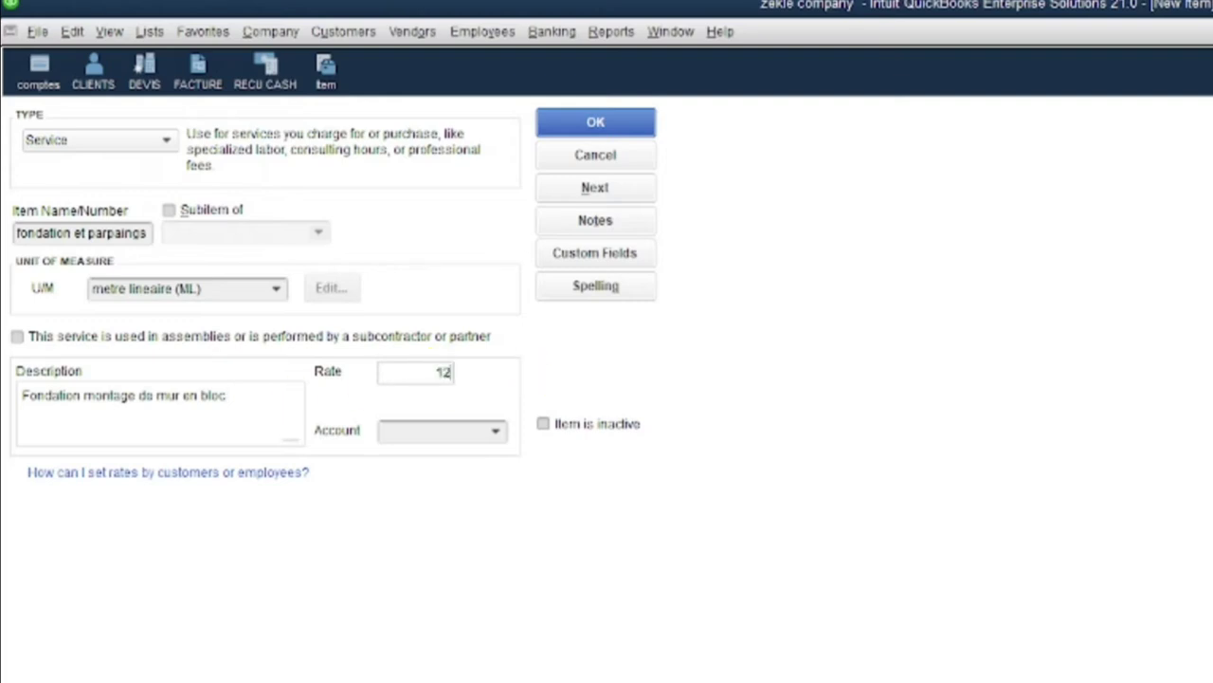
pyautogui.press('Tab')
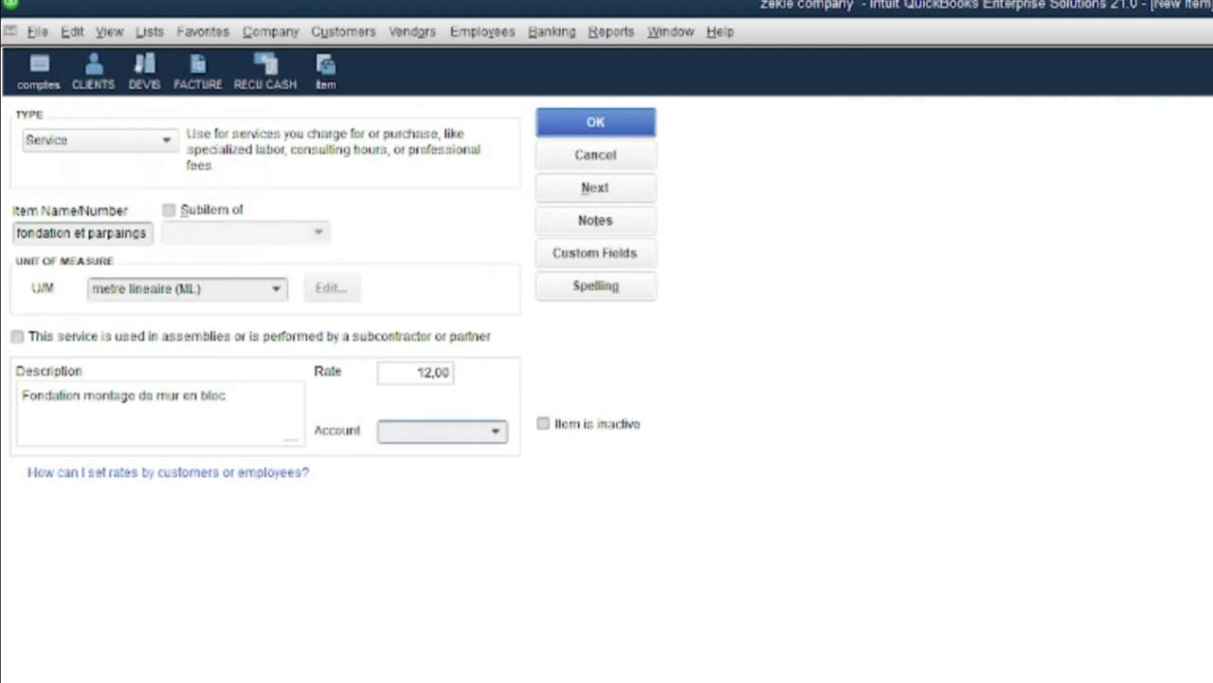
# Assign the item to the REVENUS SERVICE account, then save it and start another new item.
pyautogui.write('ser')
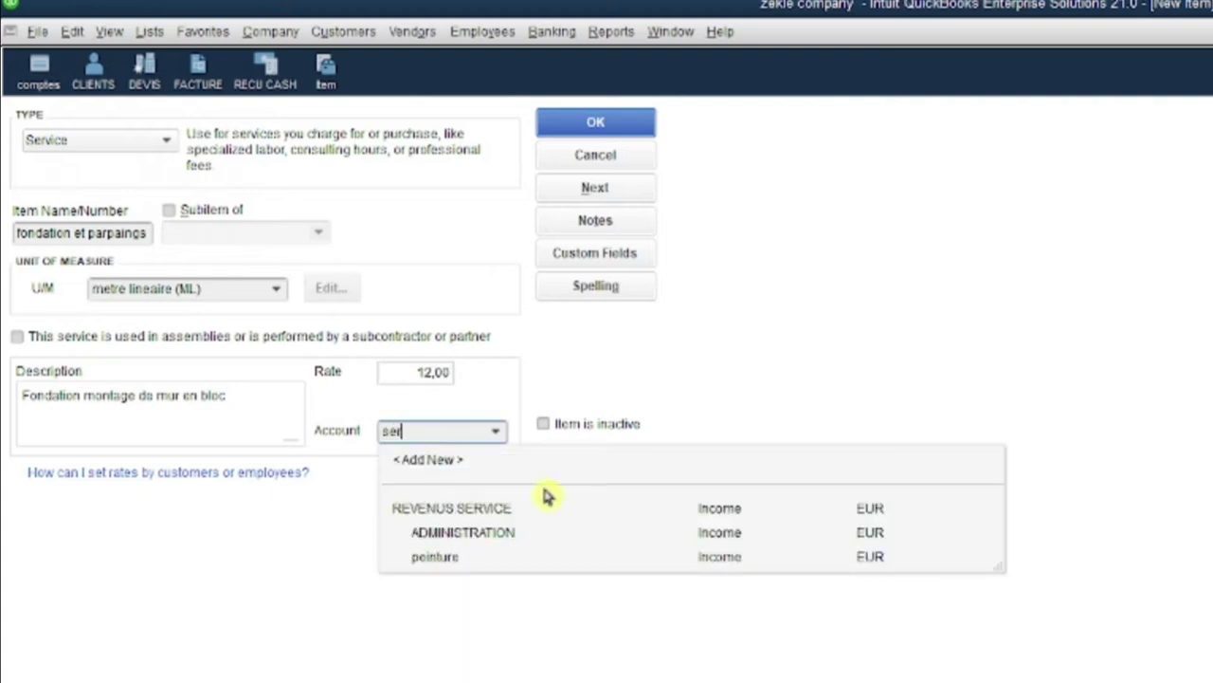
pyautogui.click(503, 505)
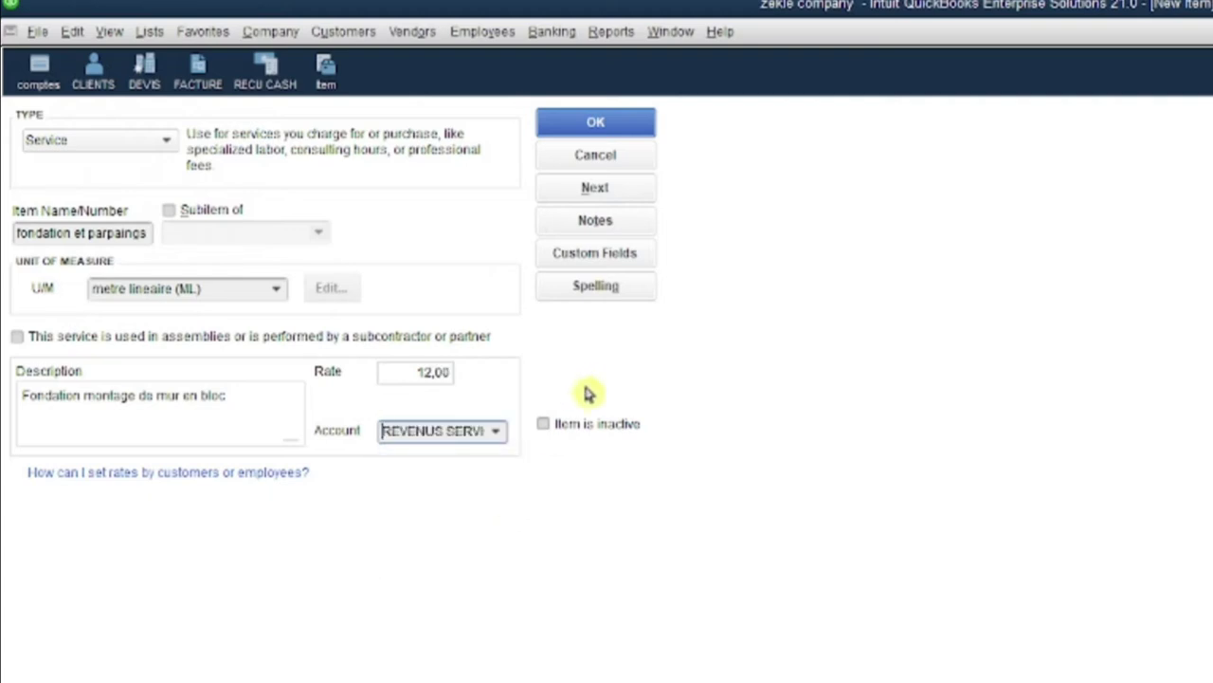
pyautogui.click(607, 191)
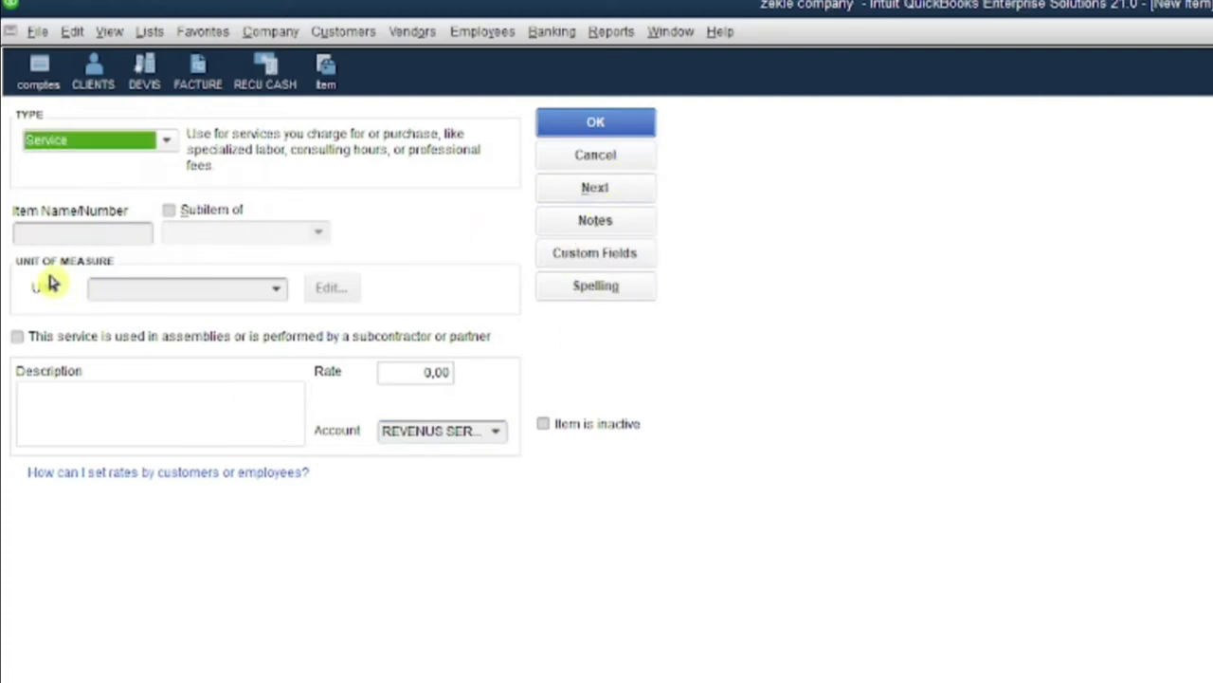
# Name the new service item "dalle de beton".
pyautogui.click(82, 233)
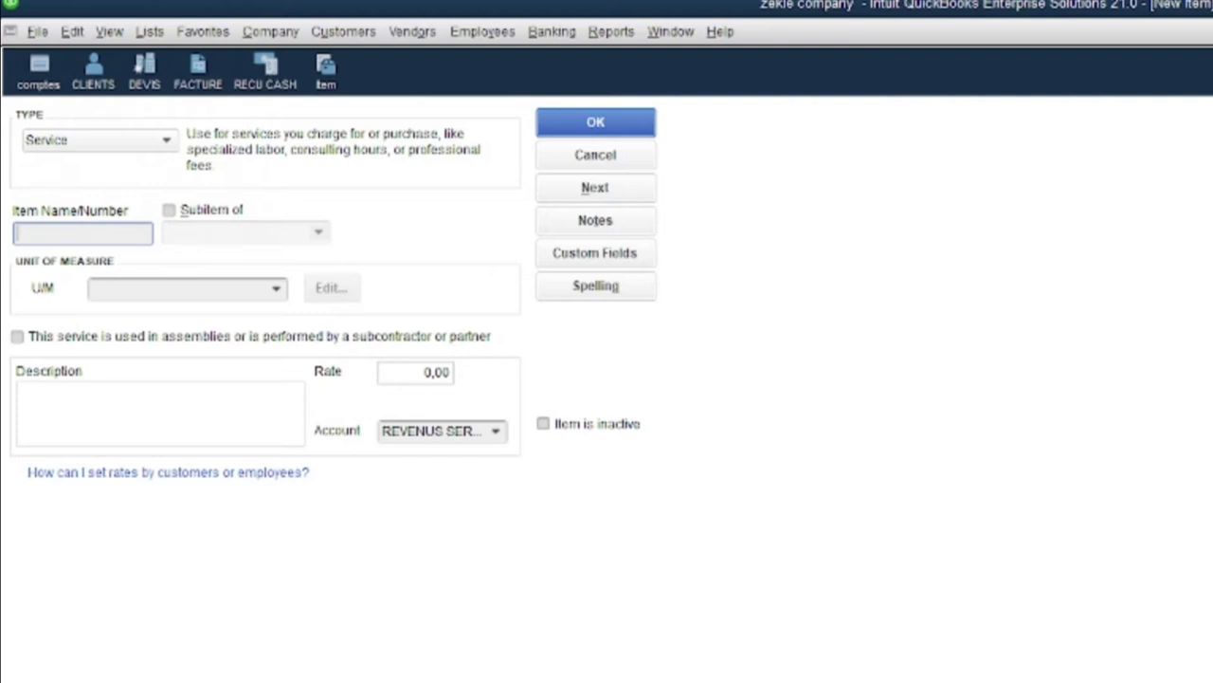
pyautogui.write('dalle de betin')
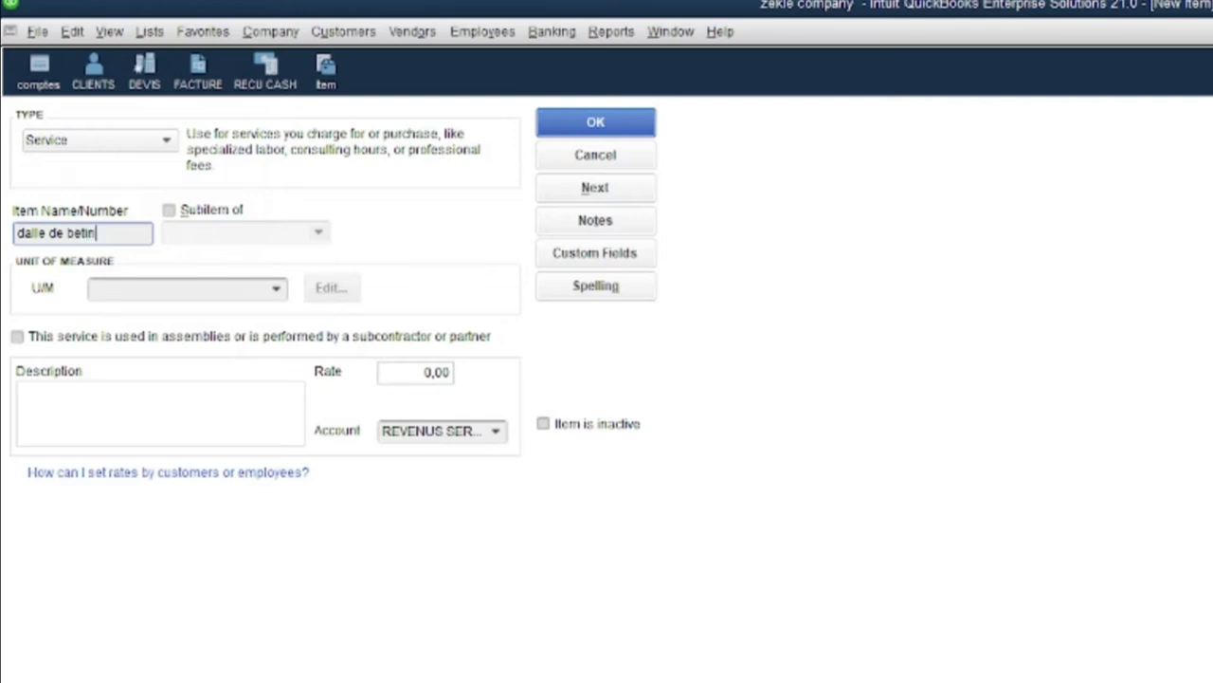
pyautogui.press('BackSpace')
pyautogui.press('BackSpace')
pyautogui.write('on')
pyautogui.press('Tab')
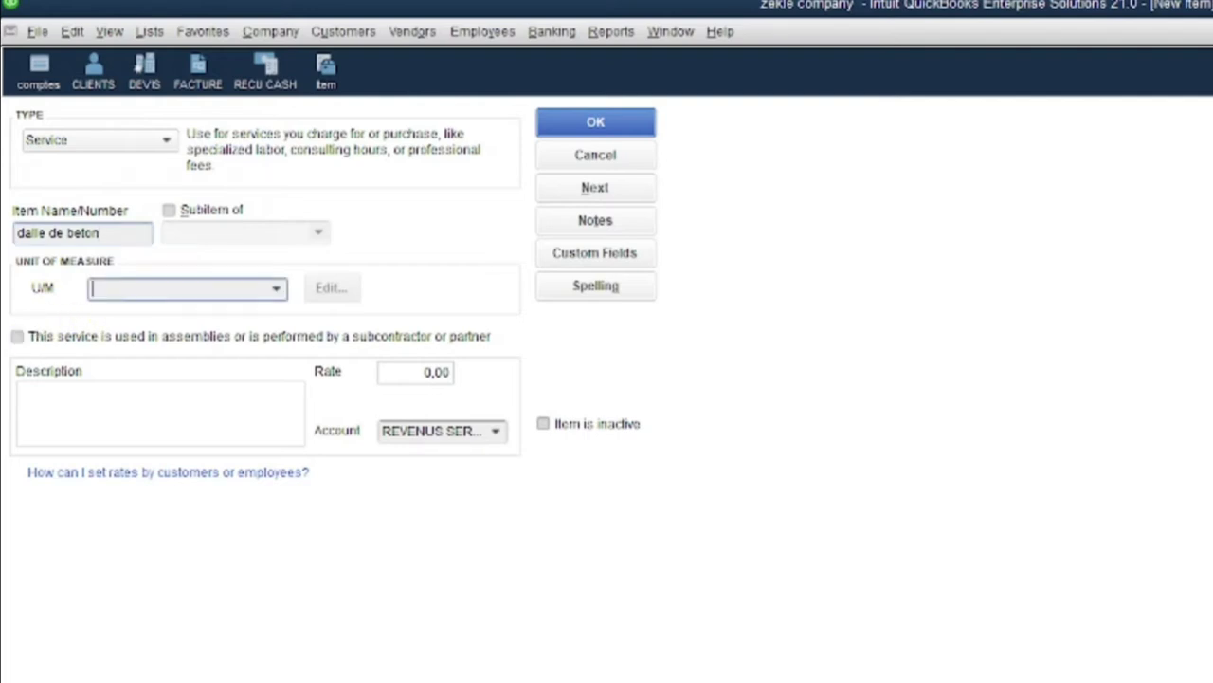
# Add a unit of measure of type Other for the concrete slab item, named "metre cube" with the abbreviation m3.
pyautogui.click(277, 294)
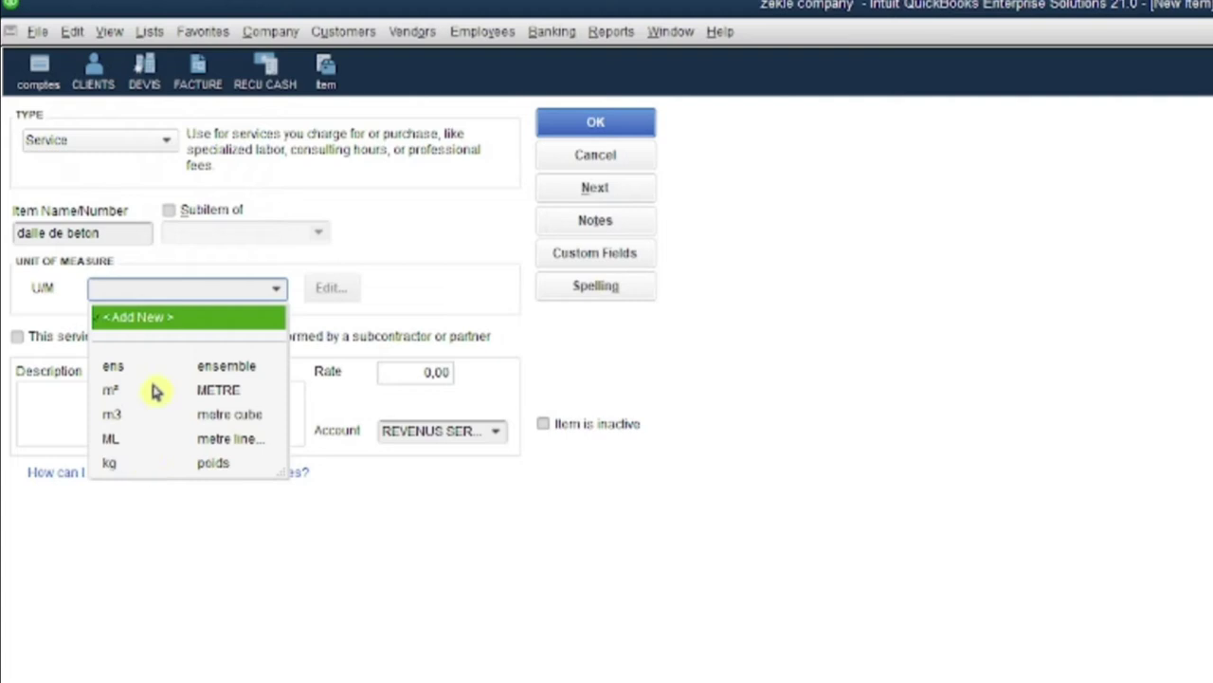
pyautogui.click(156, 317)
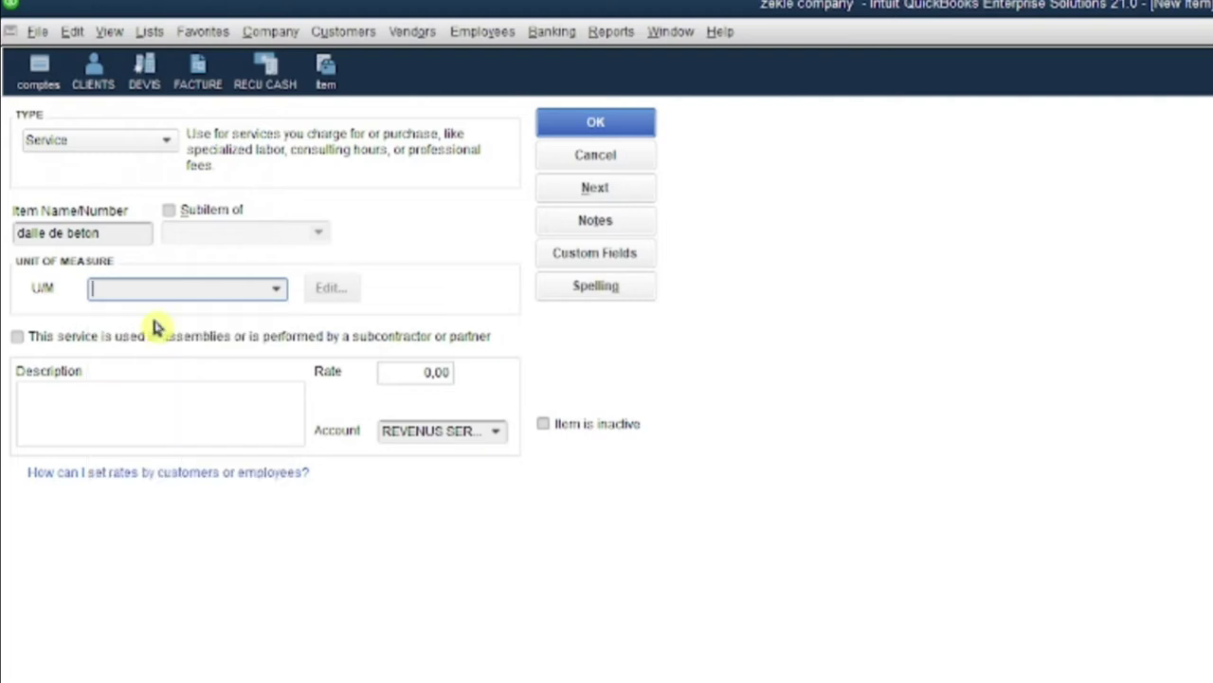
pyautogui.click(795, 558)
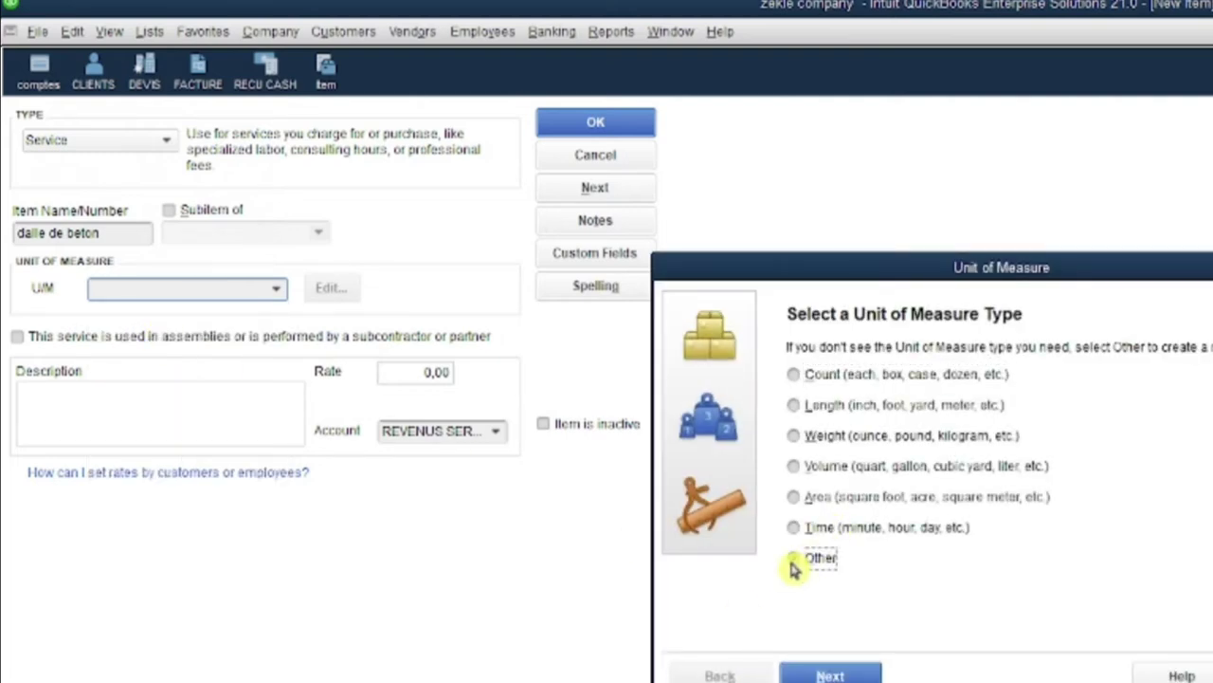
pyautogui.click(867, 673)
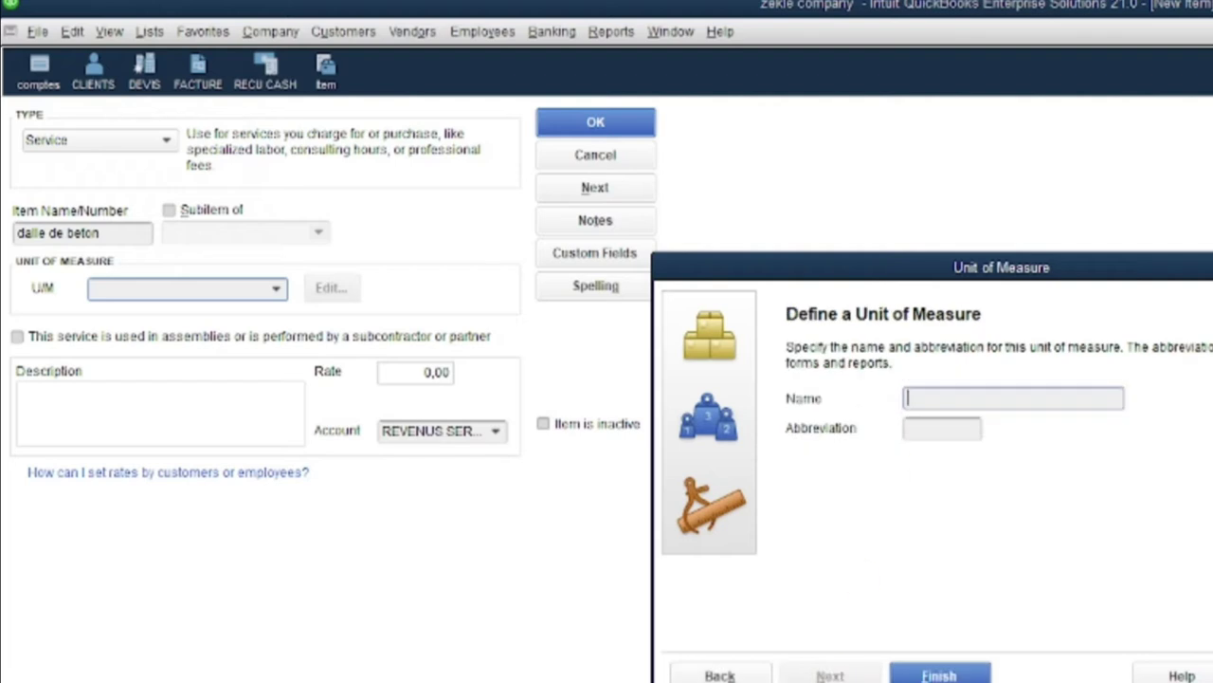
pyautogui.write('metre cube')
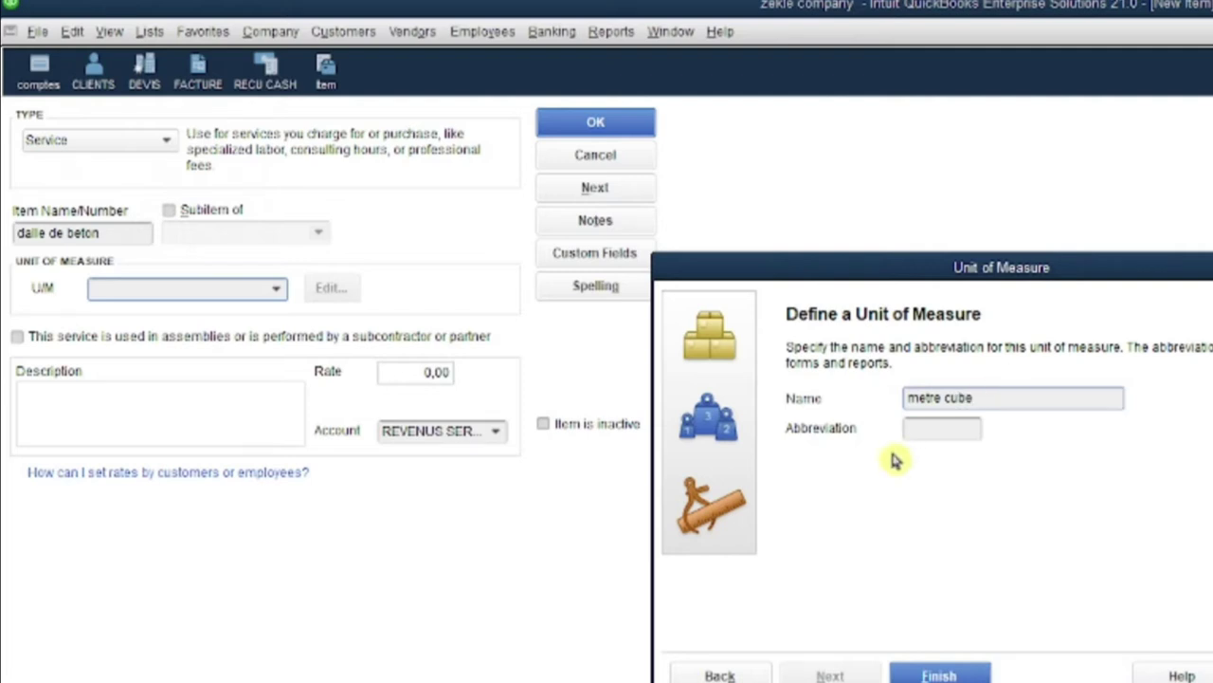
pyautogui.click(942, 428)
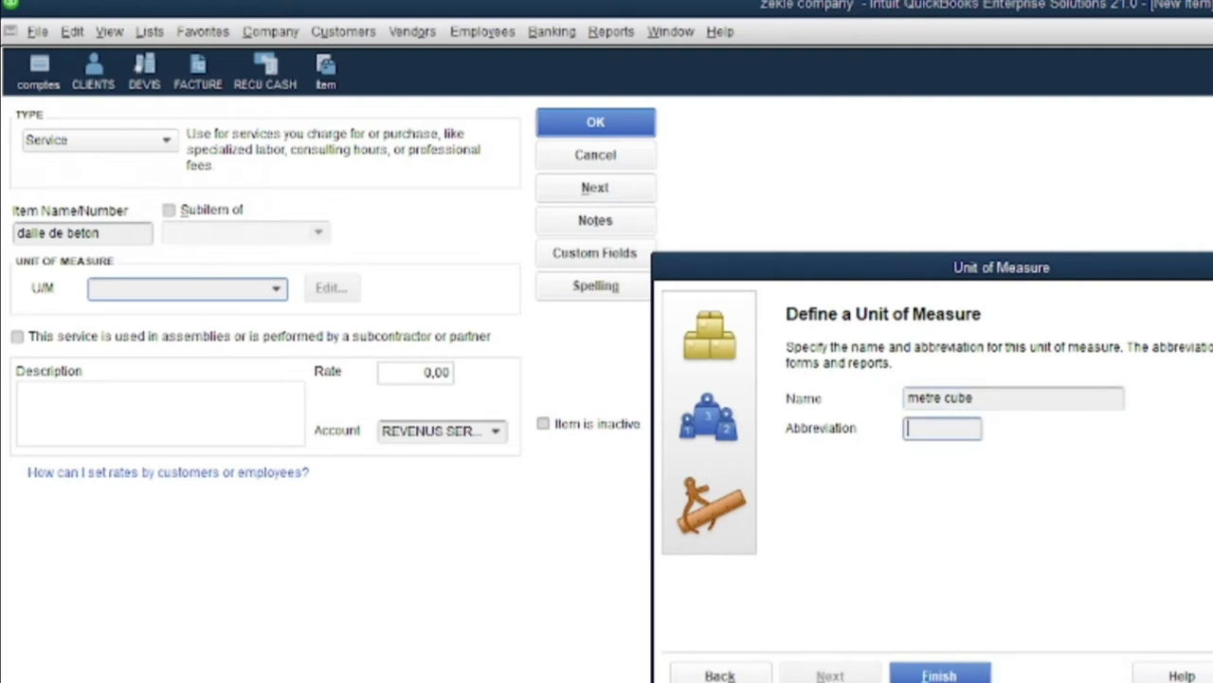
pyautogui.write('m3')
pyautogui.click(948, 675)
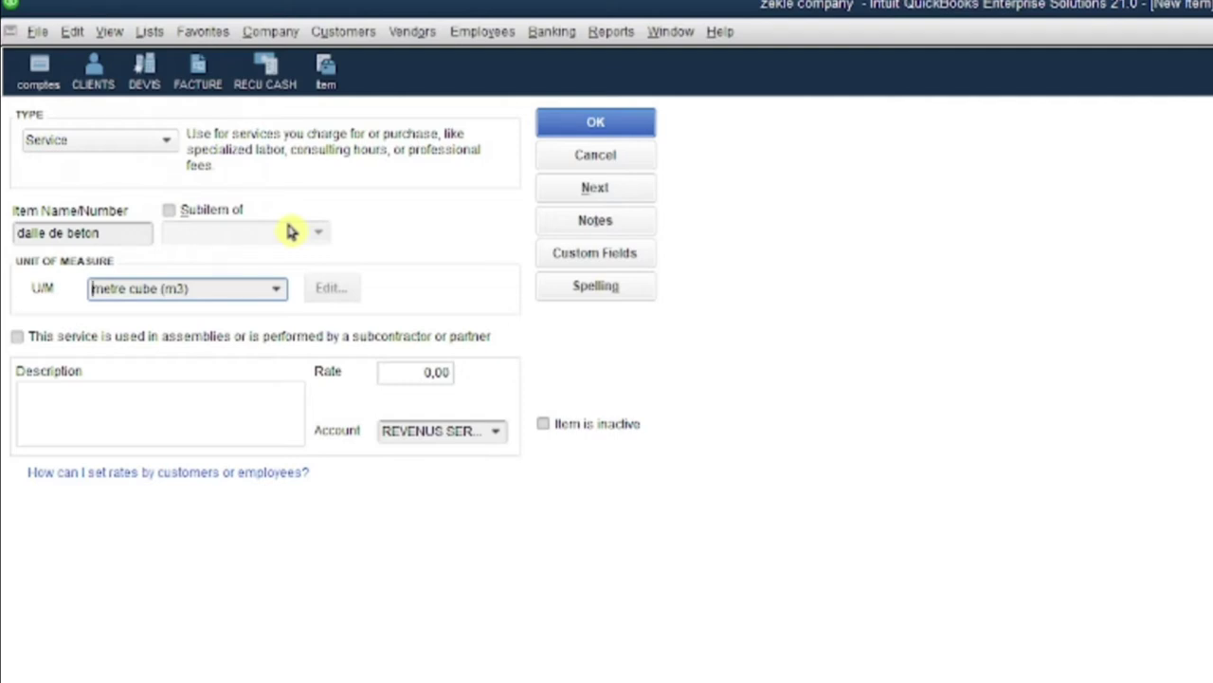
# Enter "dalle de beton" as the item's description and set its rate to 150.
pyautogui.click(23, 396)
pyautogui.write('dalle de beton')
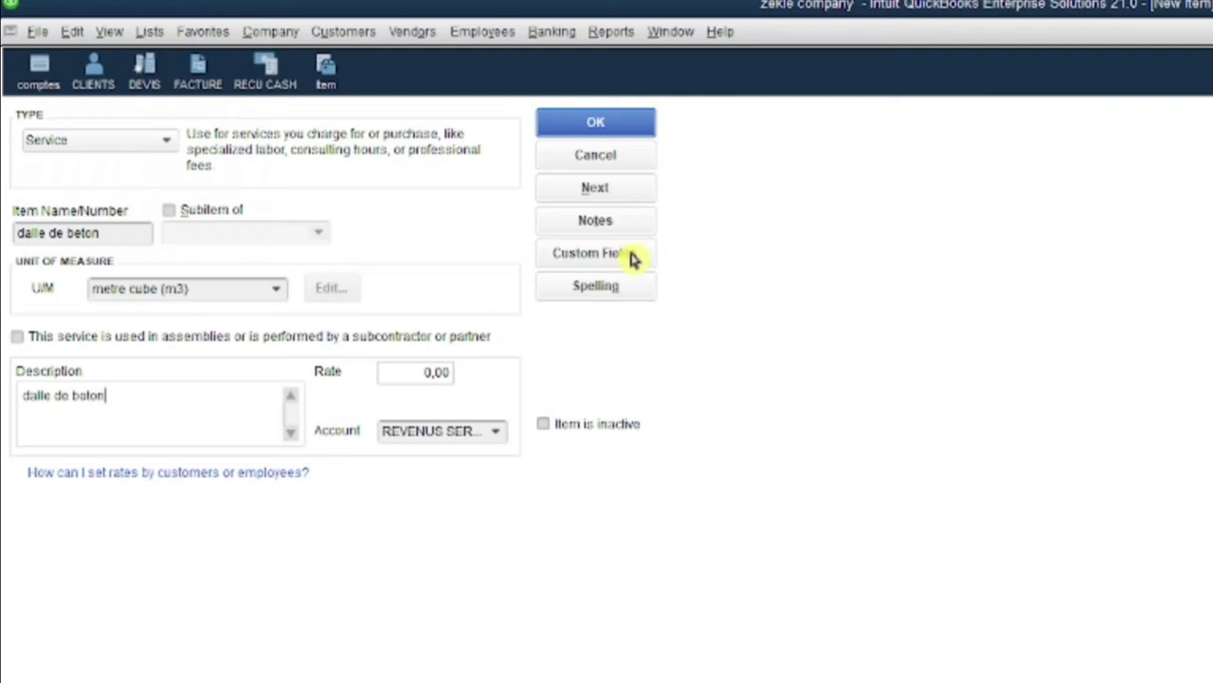
pyautogui.press('Tab')
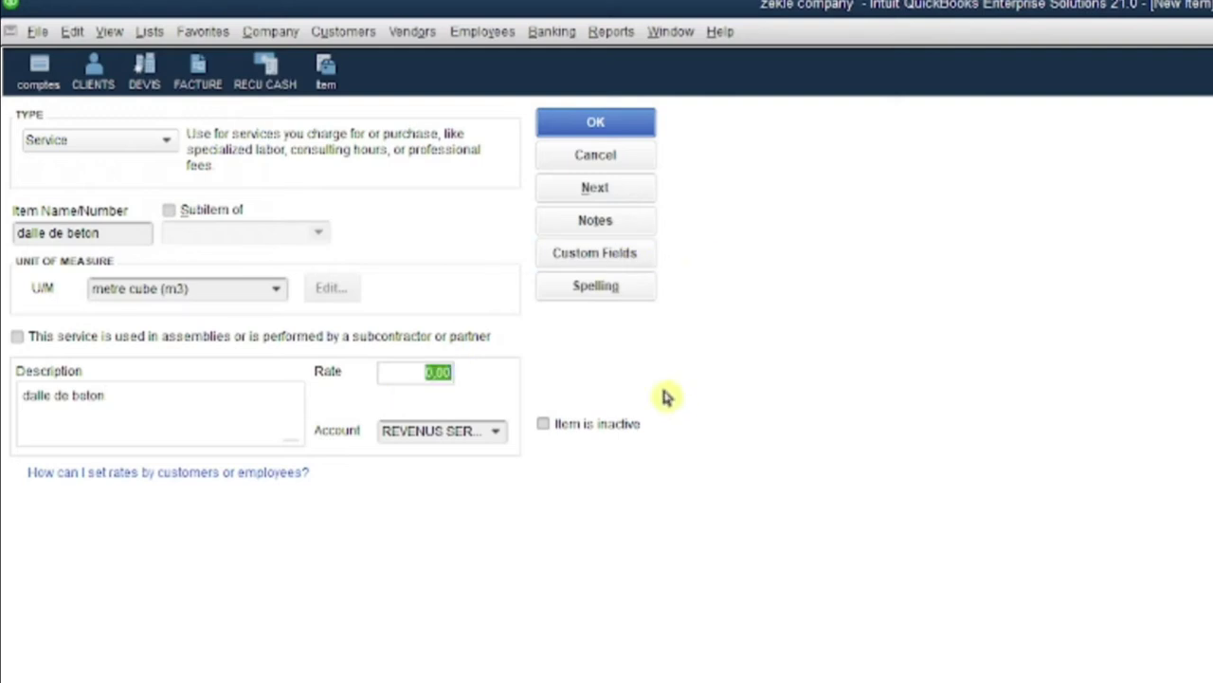
pyautogui.write('150')
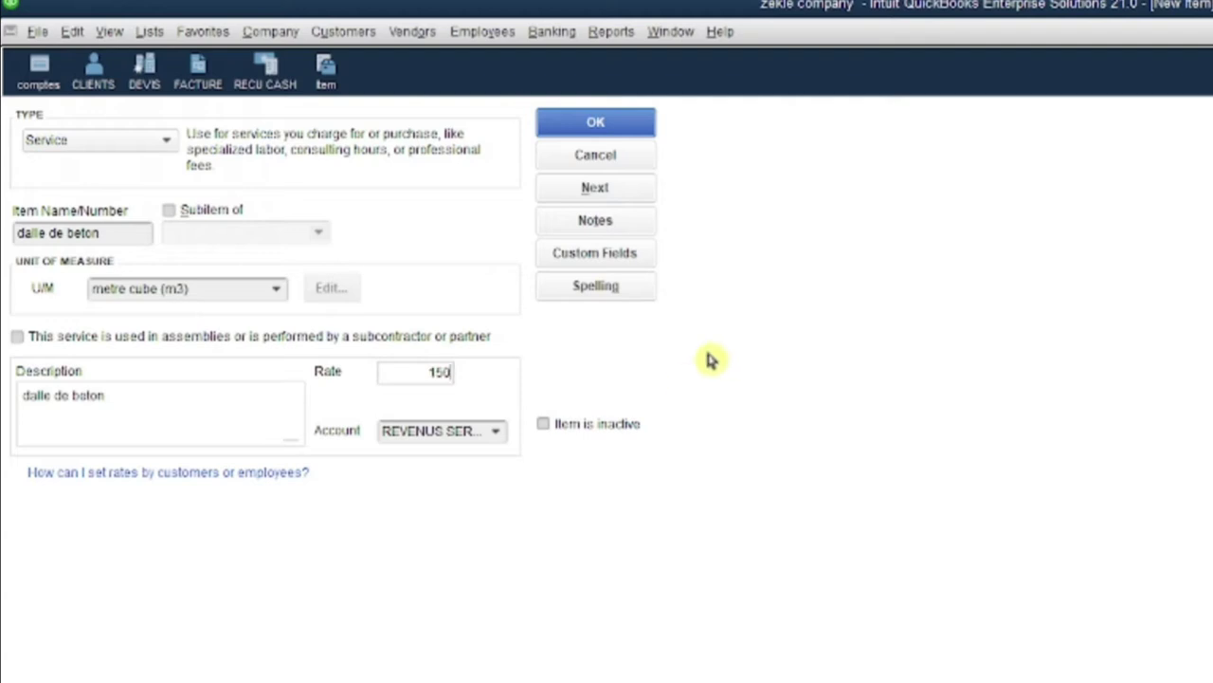
# Save the concrete slab item and start another new service item named "peinture".
pyautogui.click(607, 190)
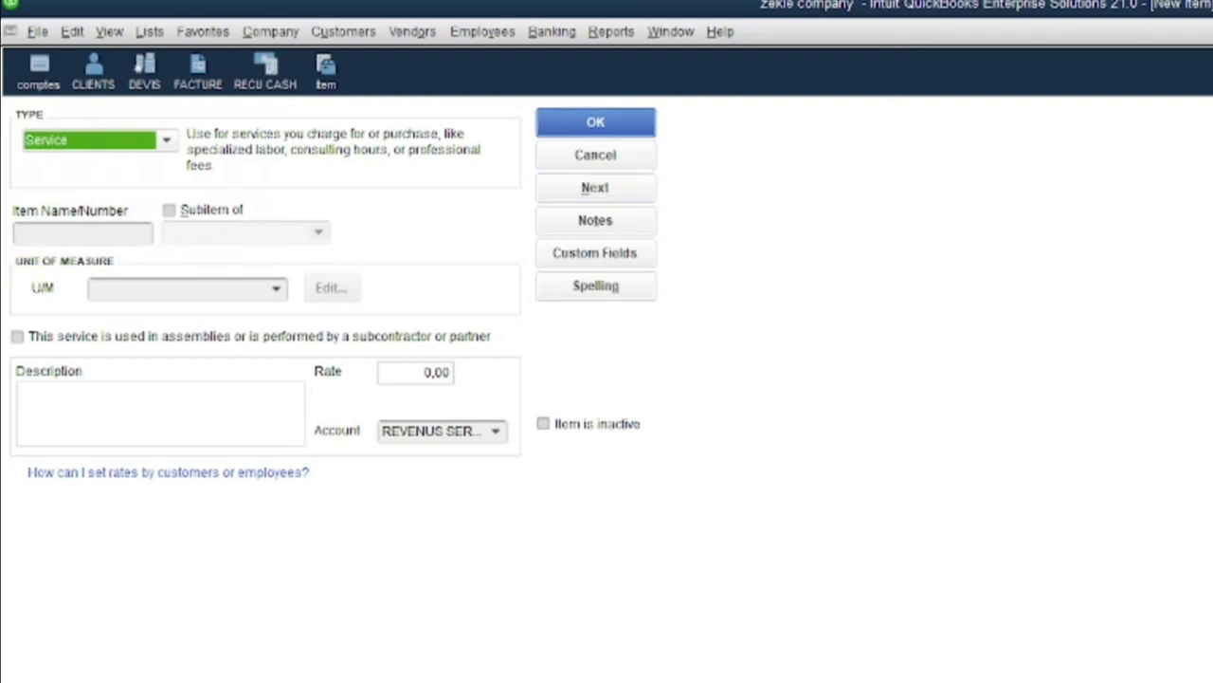
pyautogui.click(56, 233)
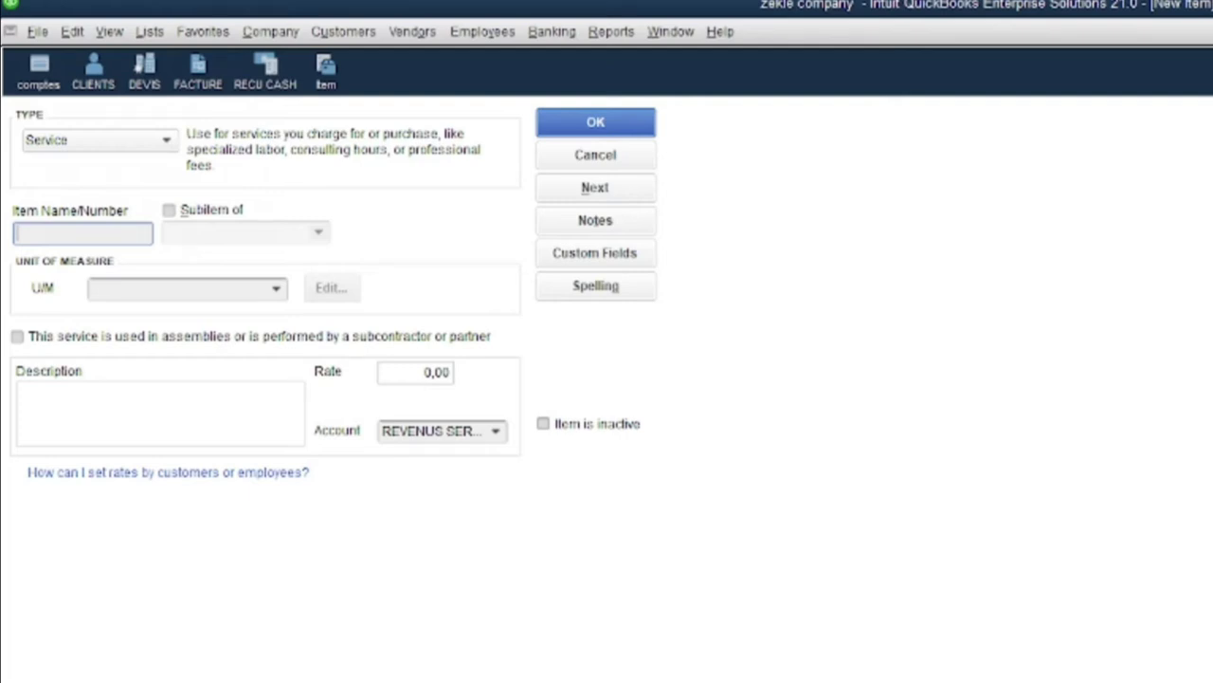
pyautogui.write('peinture')
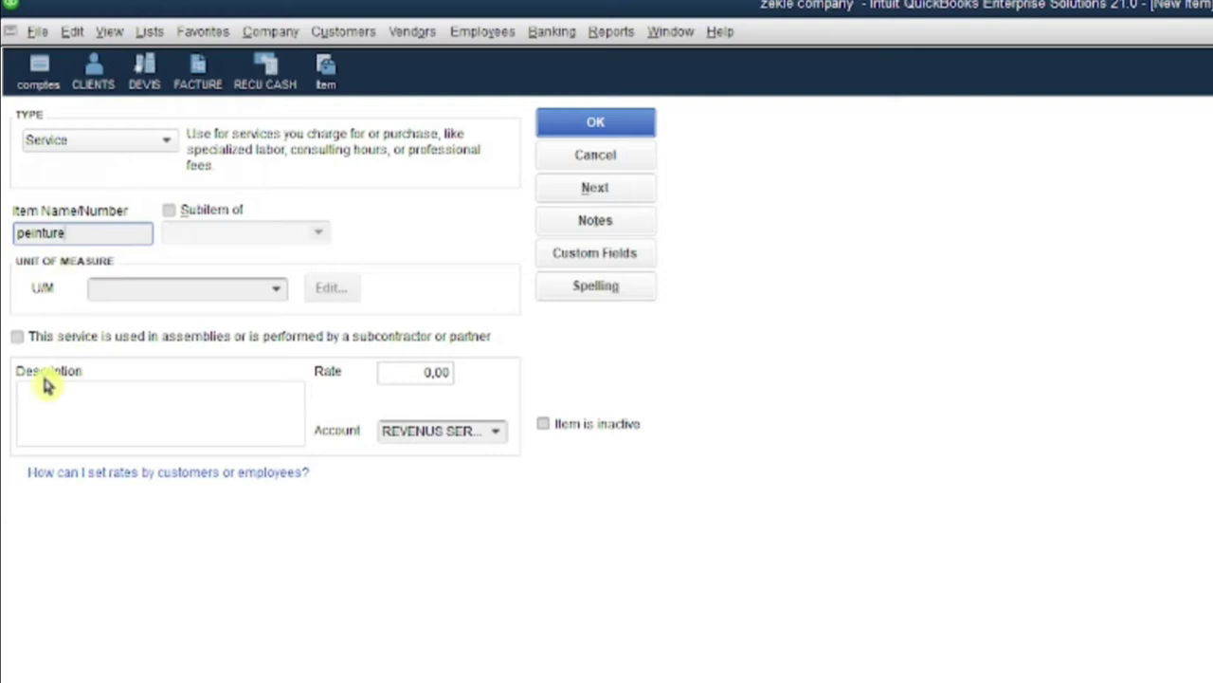
pyautogui.press('Tab')
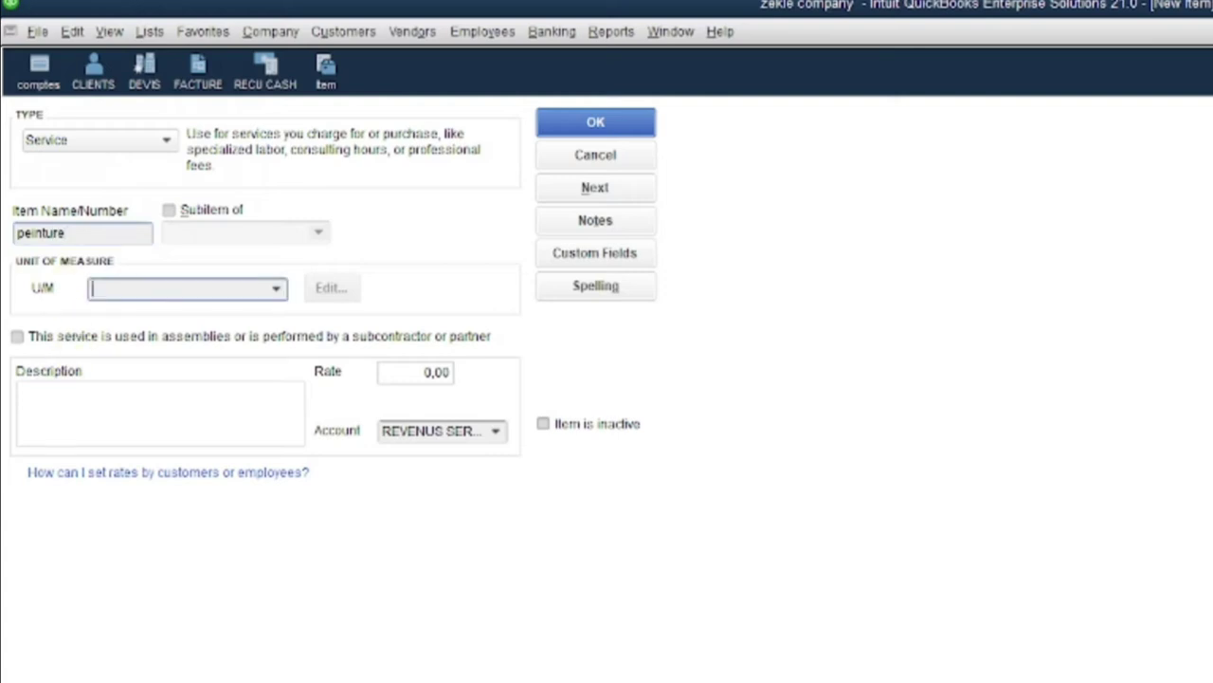
# Add a unit of measure of type Other for the paint item, named "metre carré" with the abbreviation m2.
pyautogui.click(276, 288)
pyautogui.click(172, 322)
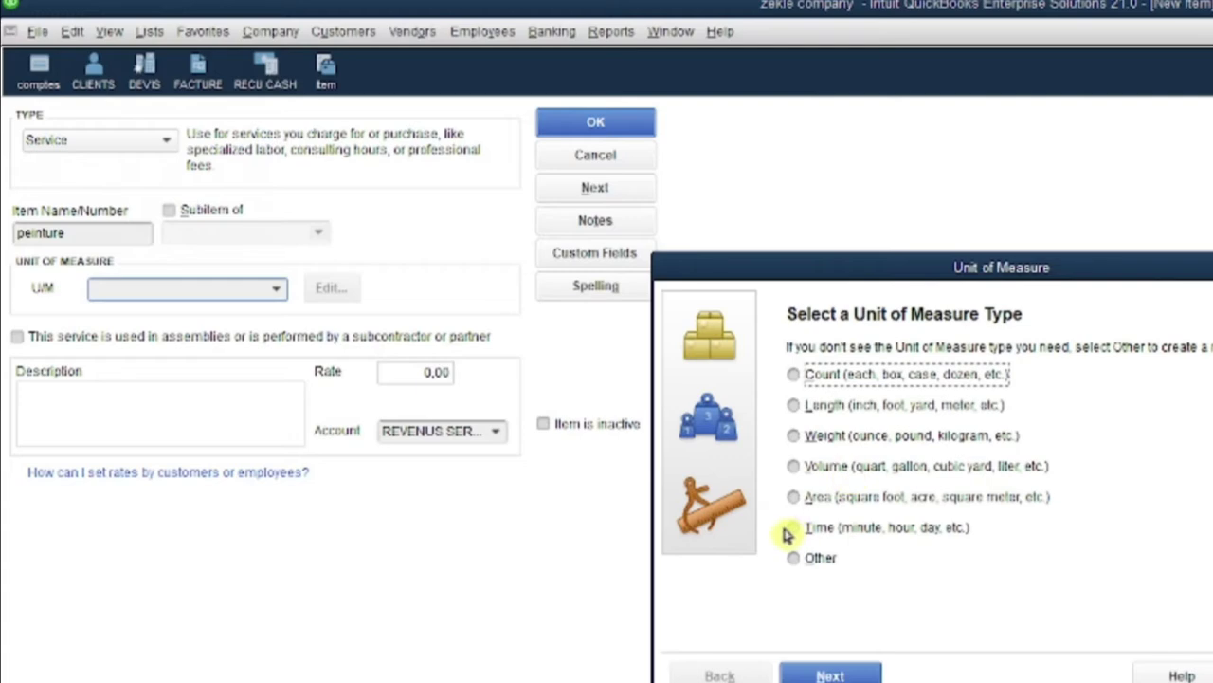
pyautogui.click(808, 565)
pyautogui.click(823, 675)
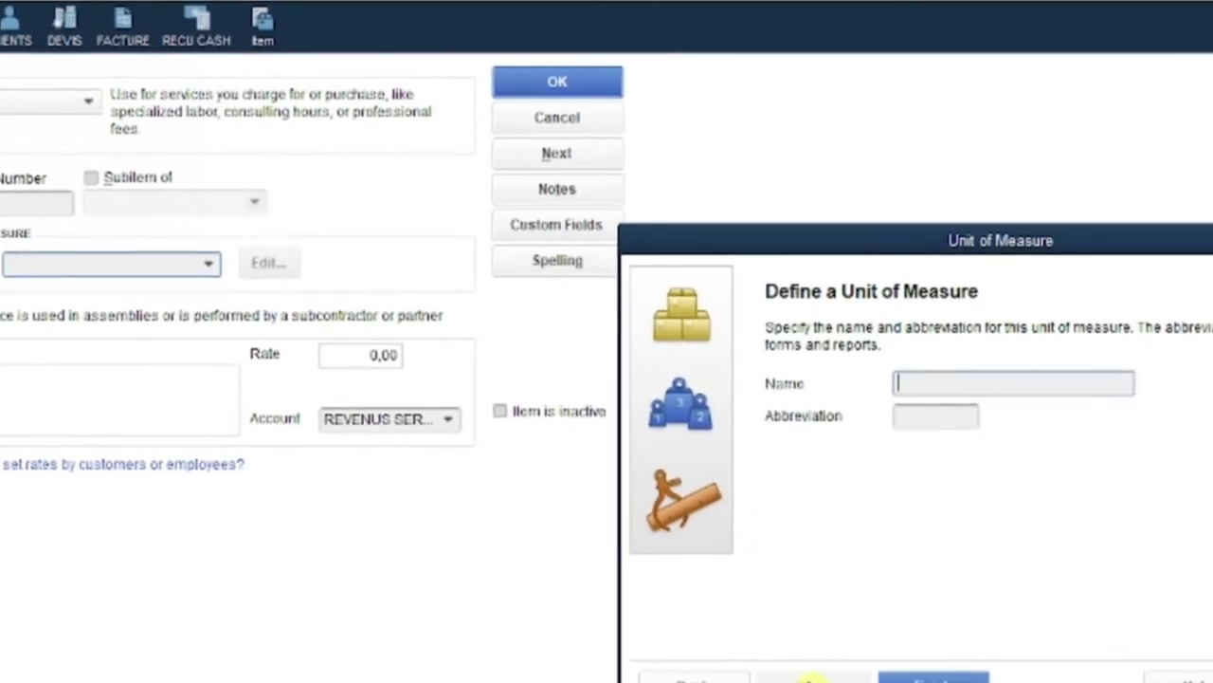
pyautogui.click(1017, 379)
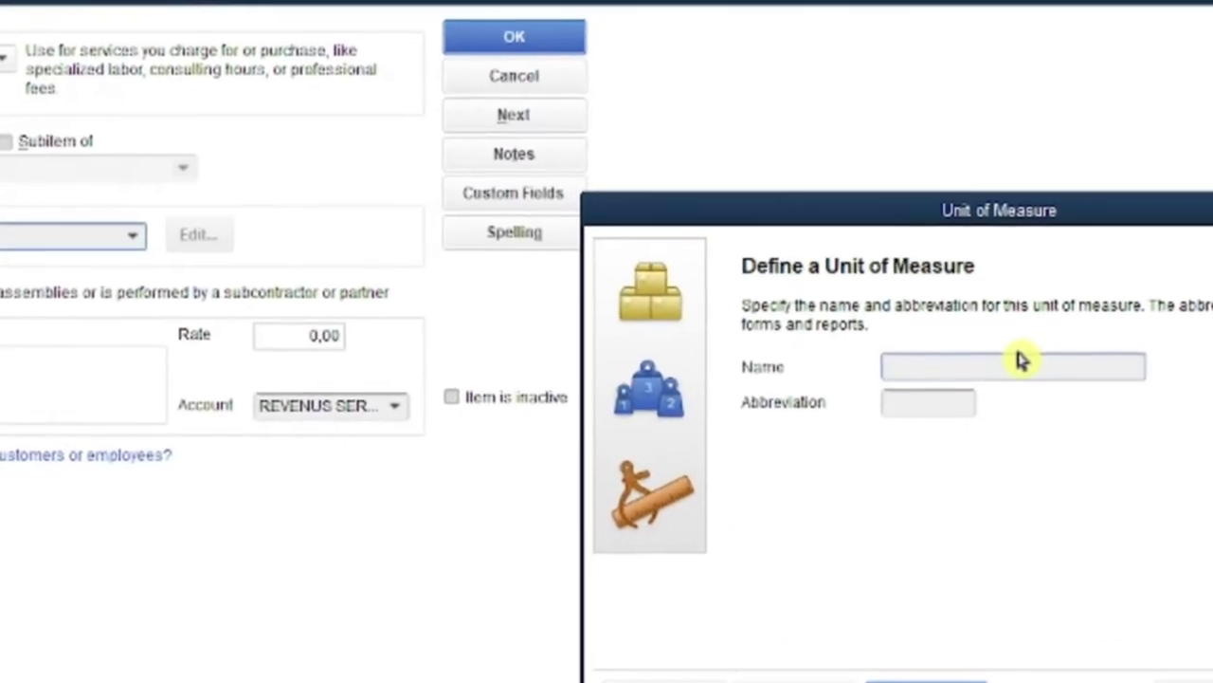
pyautogui.write('metre carr')
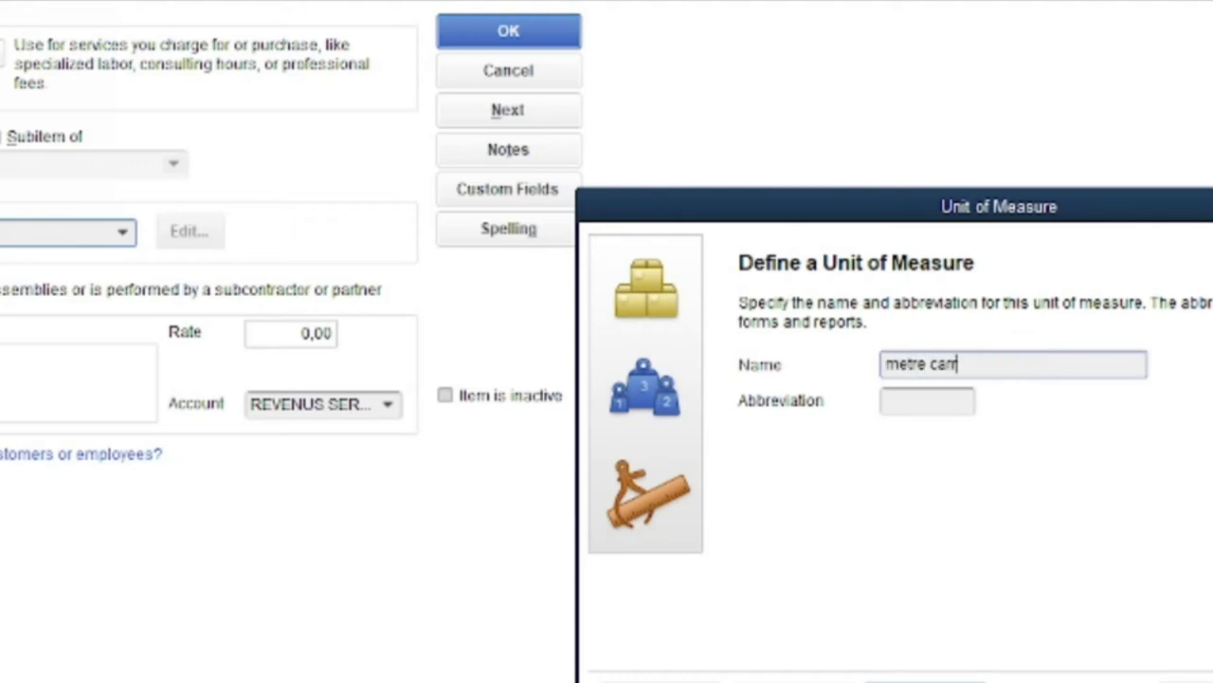
pyautogui.write('é')
pyautogui.press('Tab')
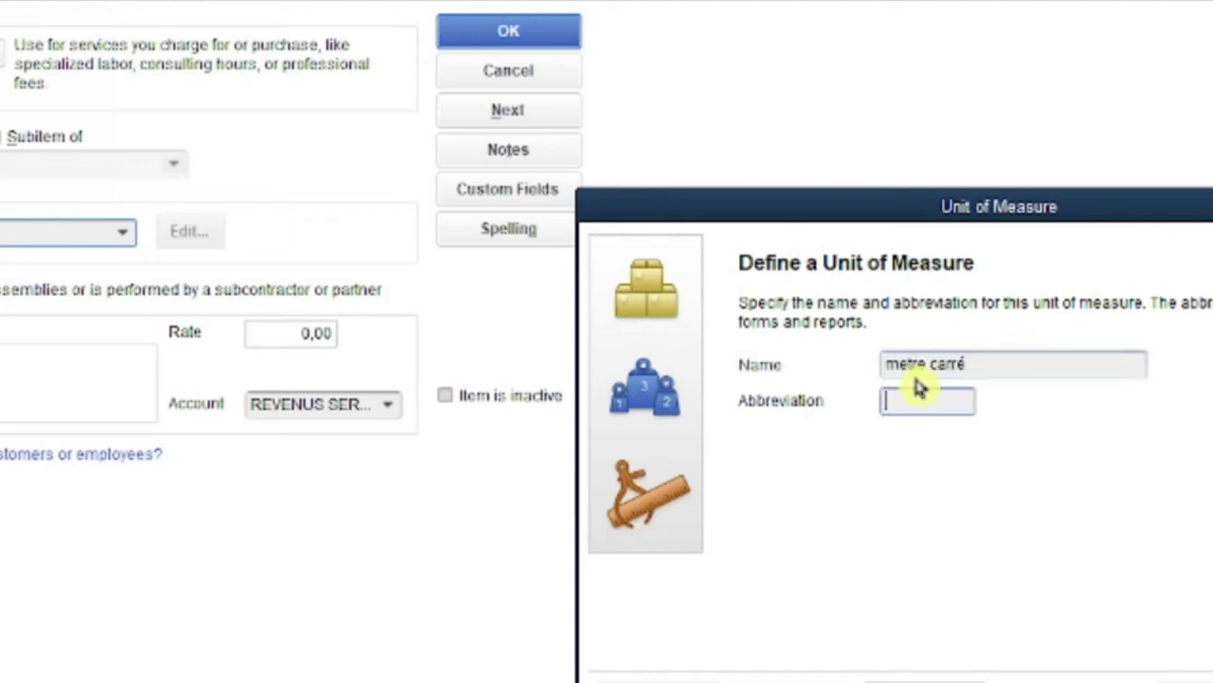
pyautogui.write('m2')
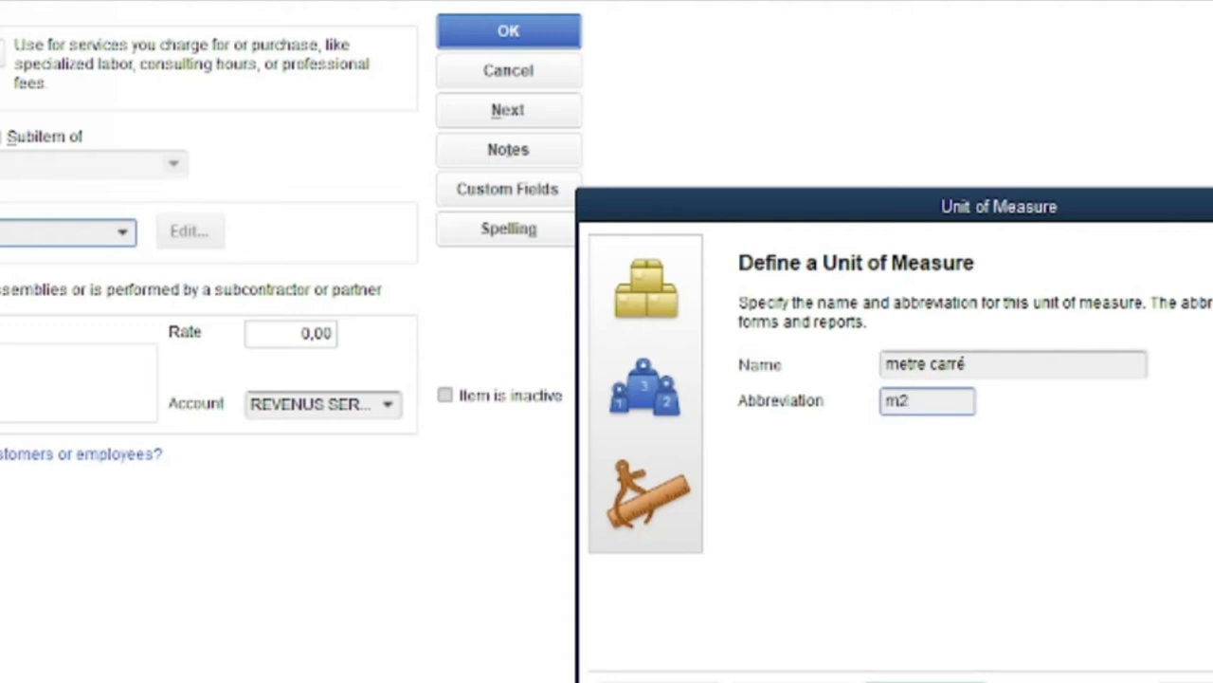
pyautogui.click(927, 679)
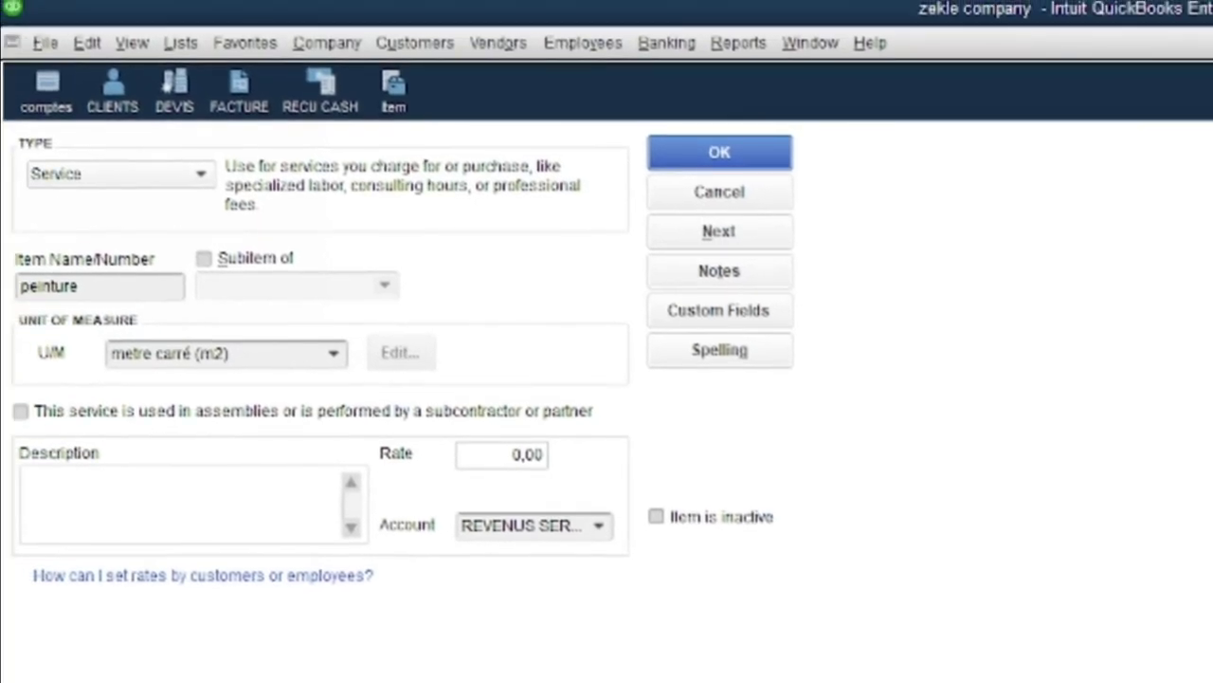
# Enter "peinture" as the description and 14 as the rate, saving the item and starting another new one.
pyautogui.click(27, 482)
pyautogui.write('peinture')
pyautogui.press('Tab')
pyautogui.write('14')
pyautogui.press('Tab')
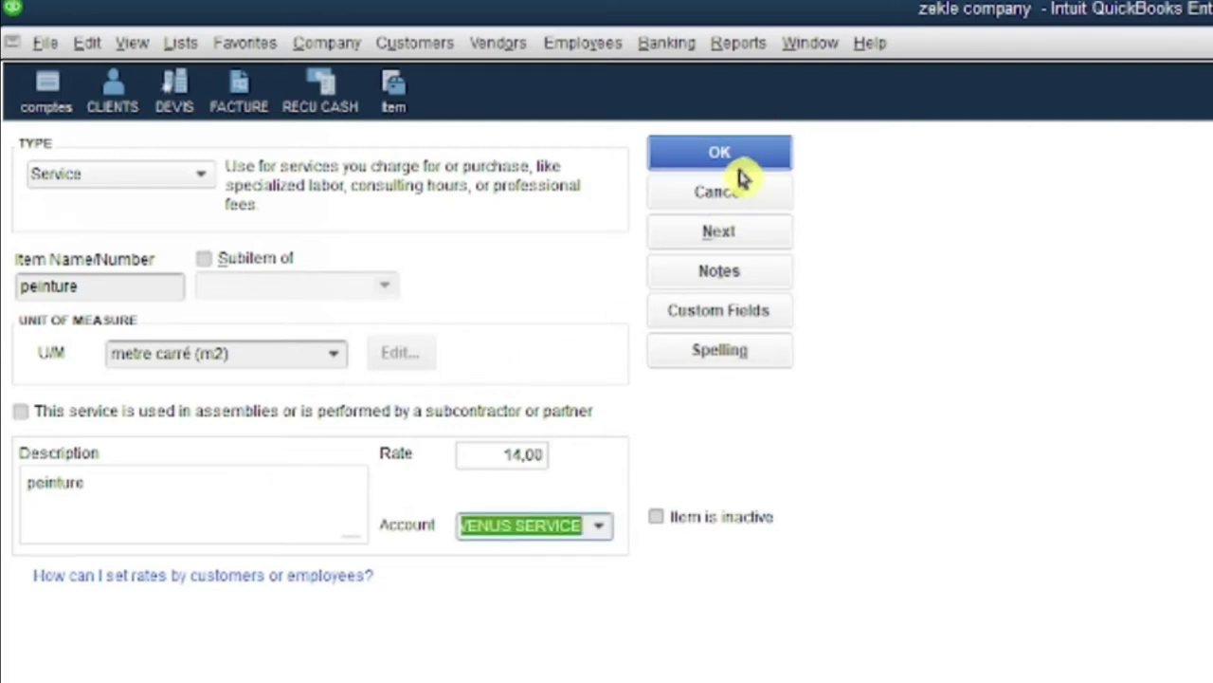
pyautogui.click(738, 235)
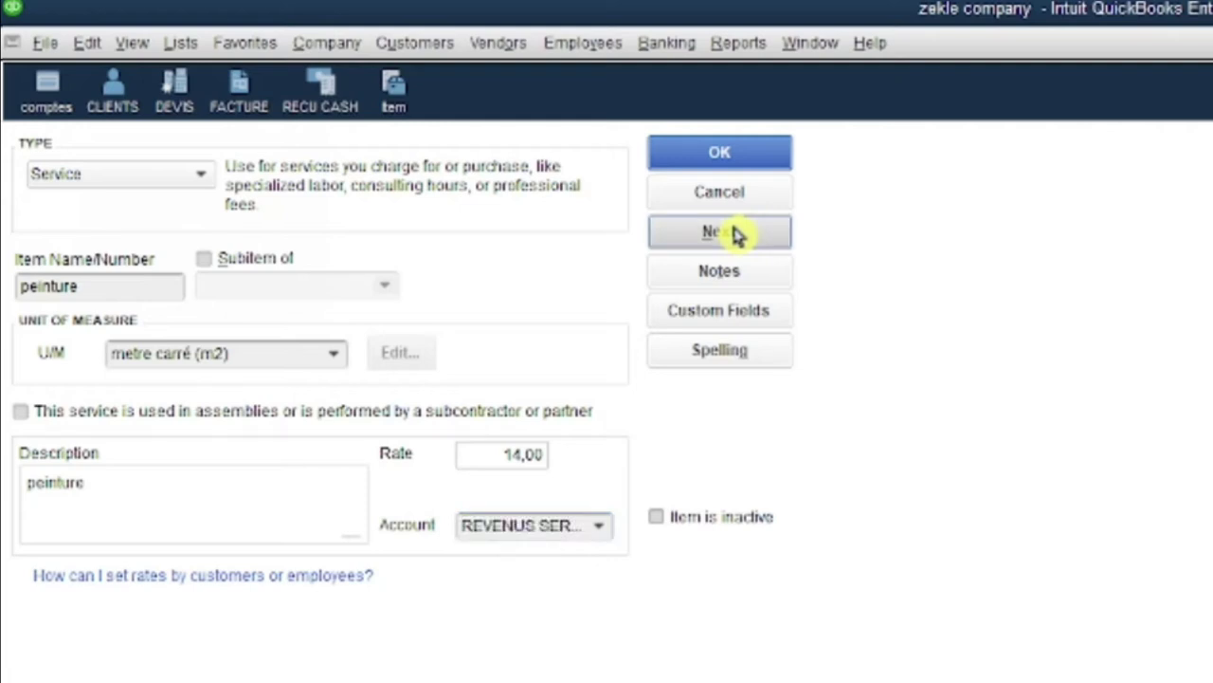
# Name the new service item "poids".
pyautogui.click(100, 286)
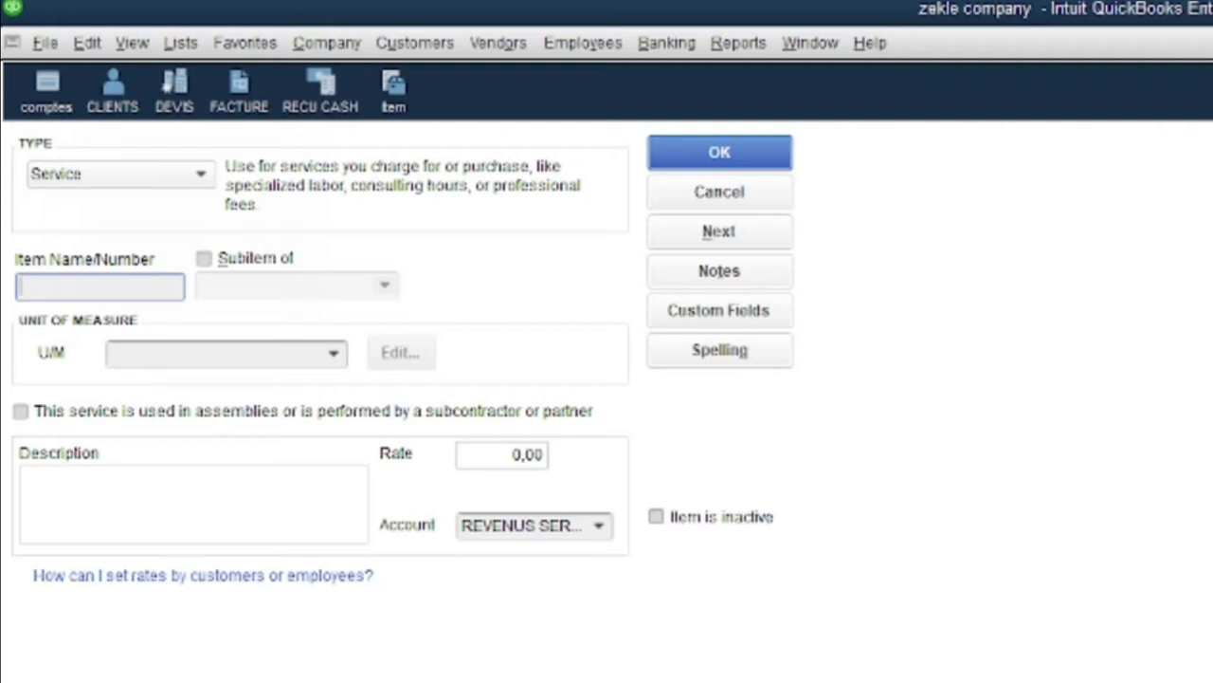
pyautogui.write('poids')
pyautogui.press('Tab')
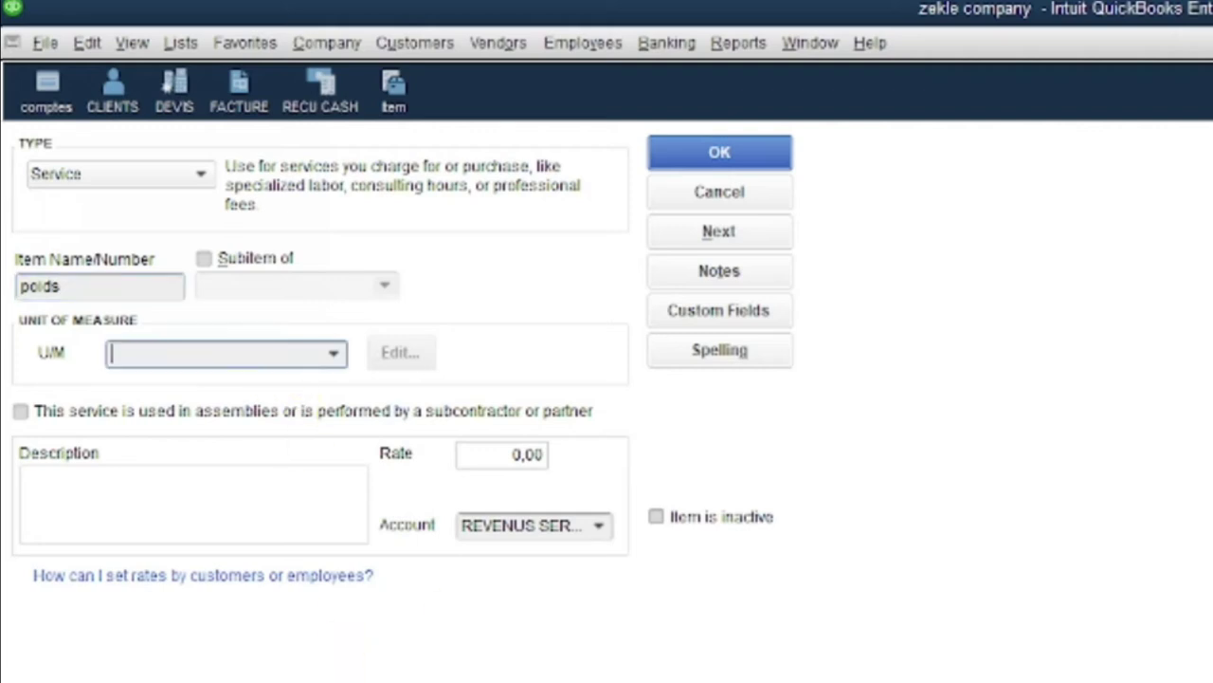
# Add a unit of measure of type Other for the weight item, named "poids" with the abbreviation kg.
pyautogui.click(333, 355)
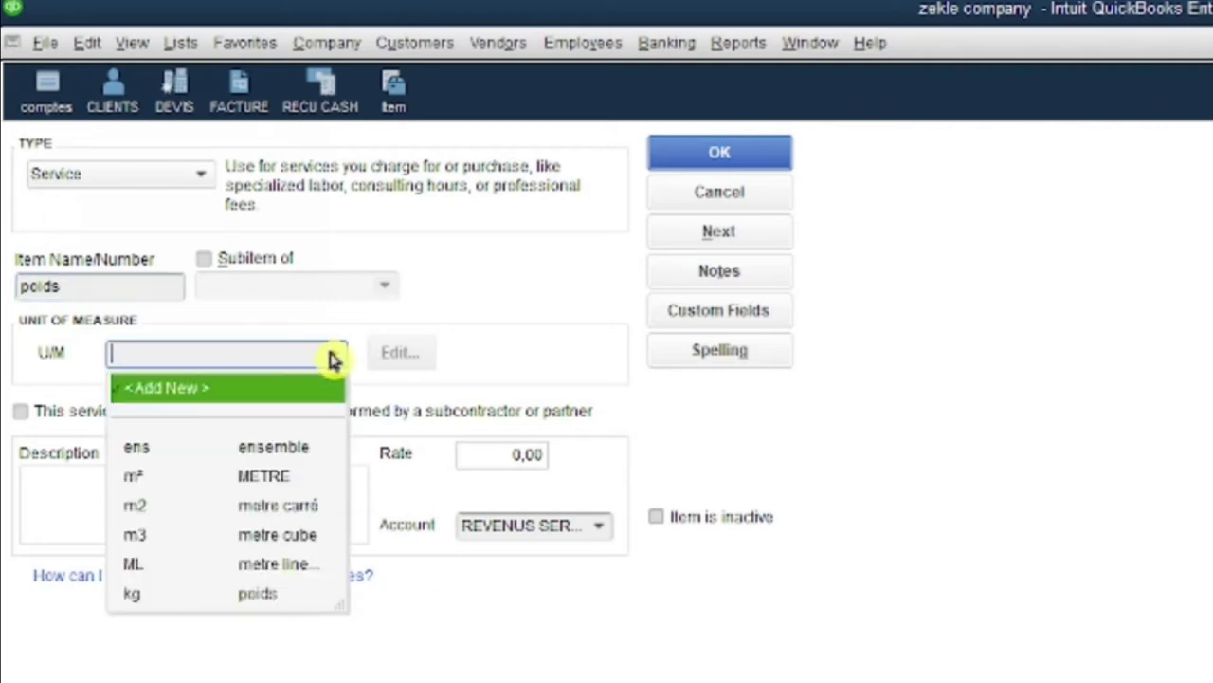
pyautogui.click(252, 387)
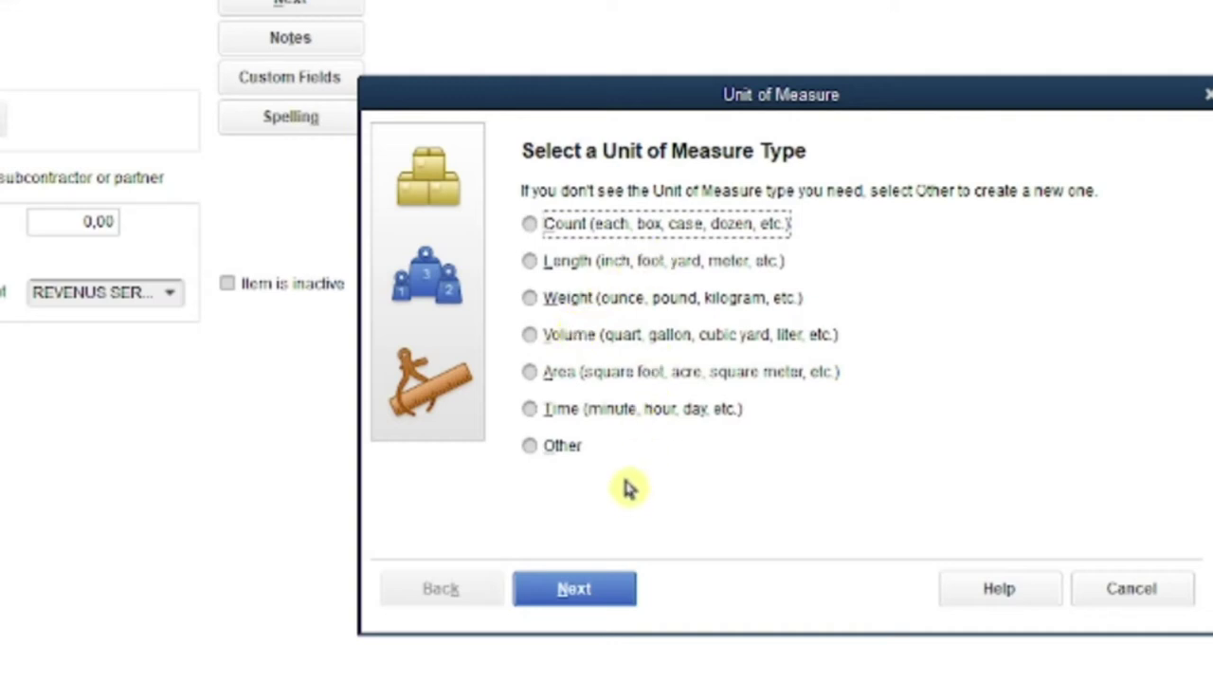
pyautogui.click(536, 451)
pyautogui.click(576, 595)
pyautogui.click(761, 249)
pyautogui.write('poids')
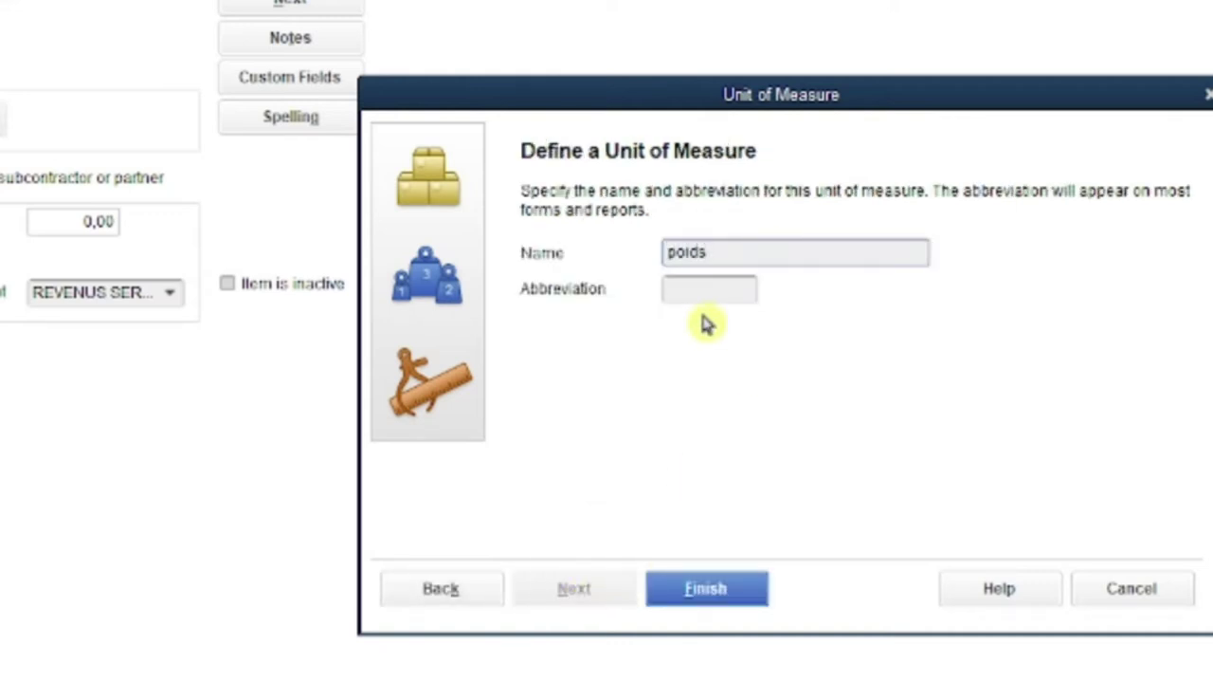
pyautogui.press('Tab')
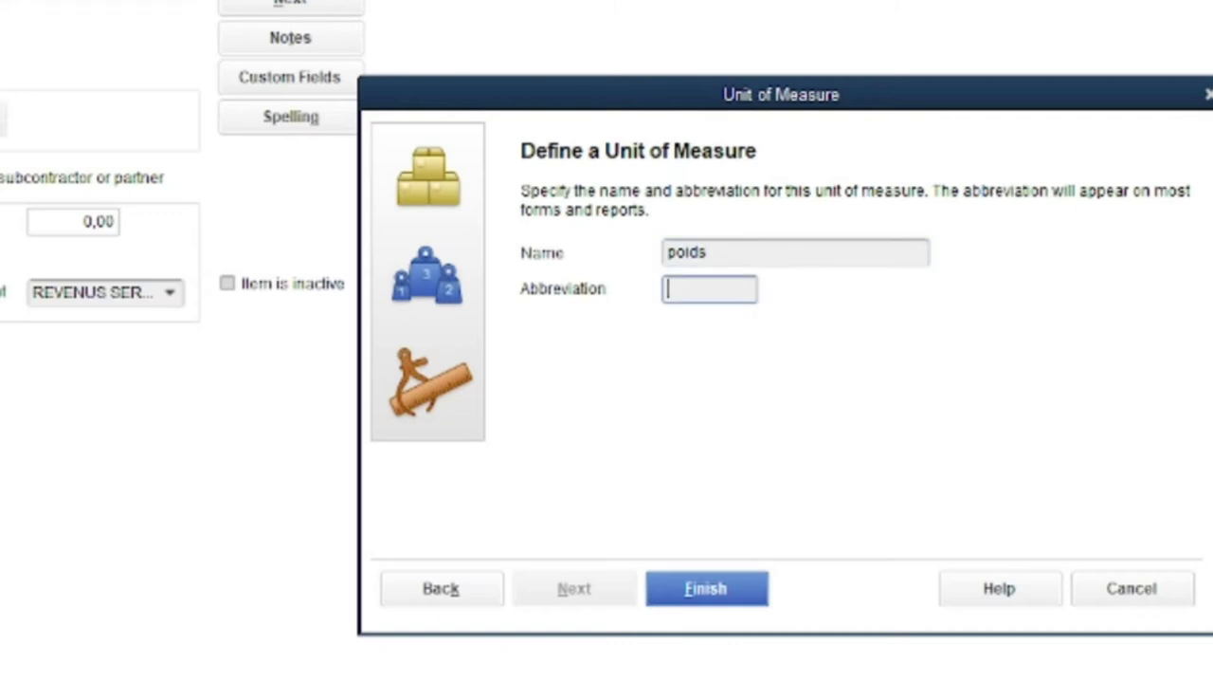
pyautogui.write('kg')
pyautogui.click(752, 596)
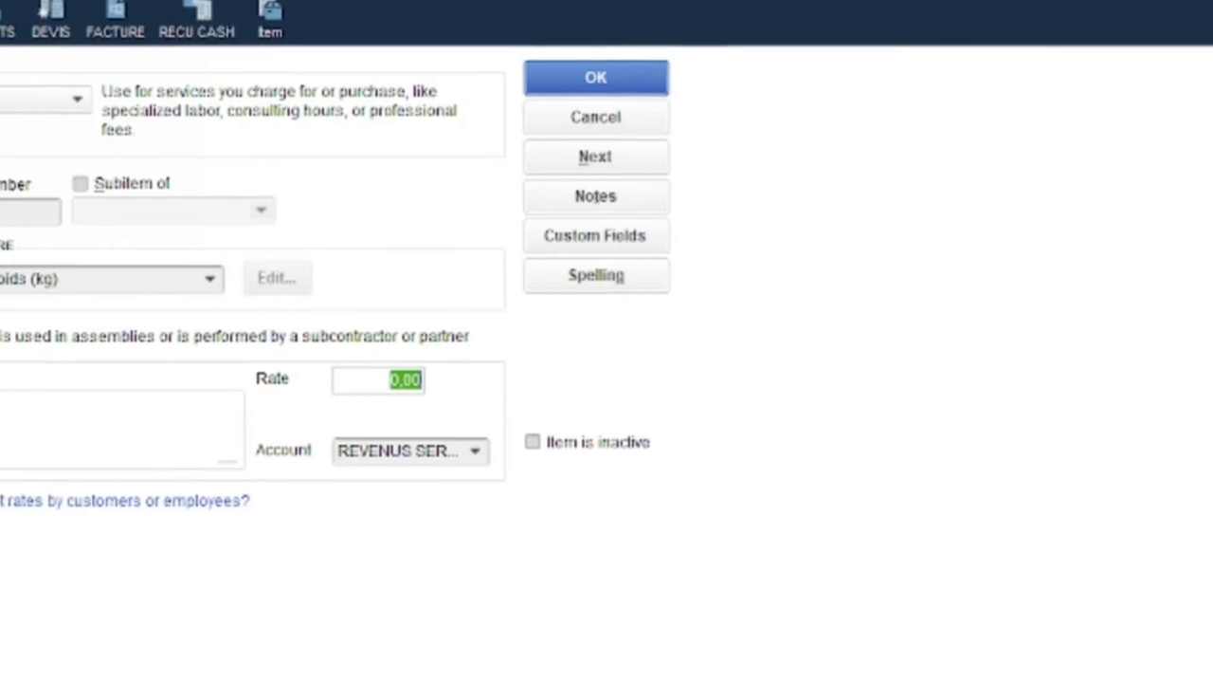
# Enter "poids" as the description and 2 as the rate, saving the item and starting another new one.
pyautogui.write('2')
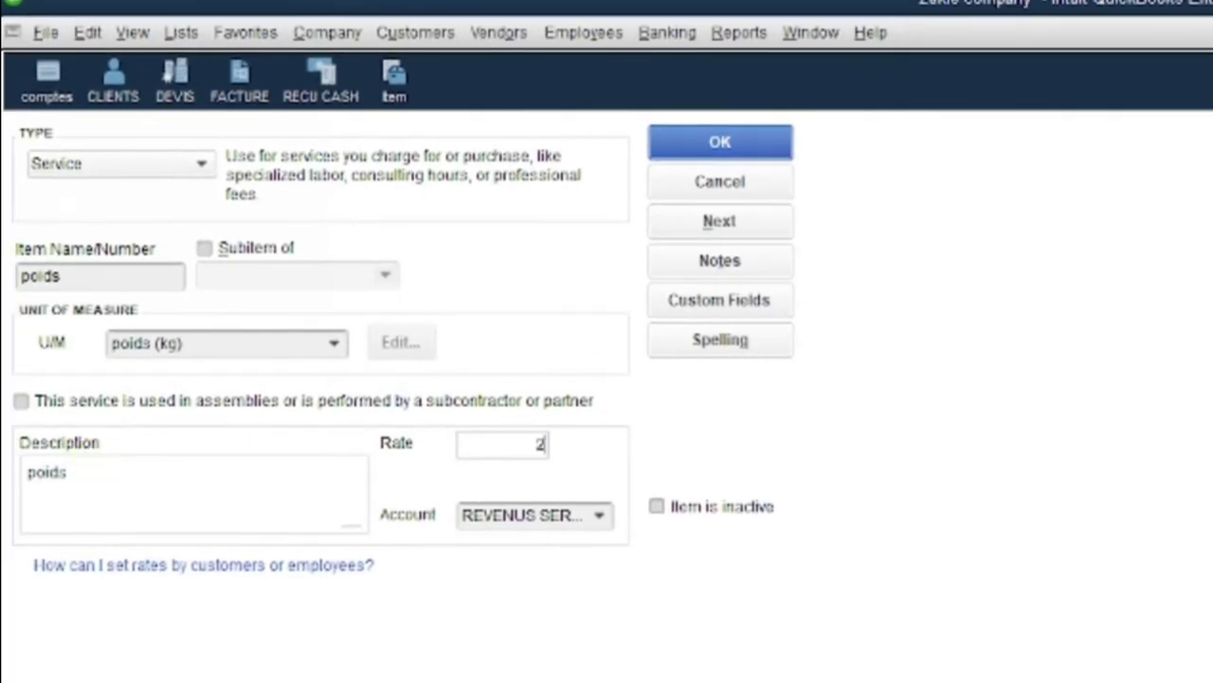
pyautogui.press('Tab')
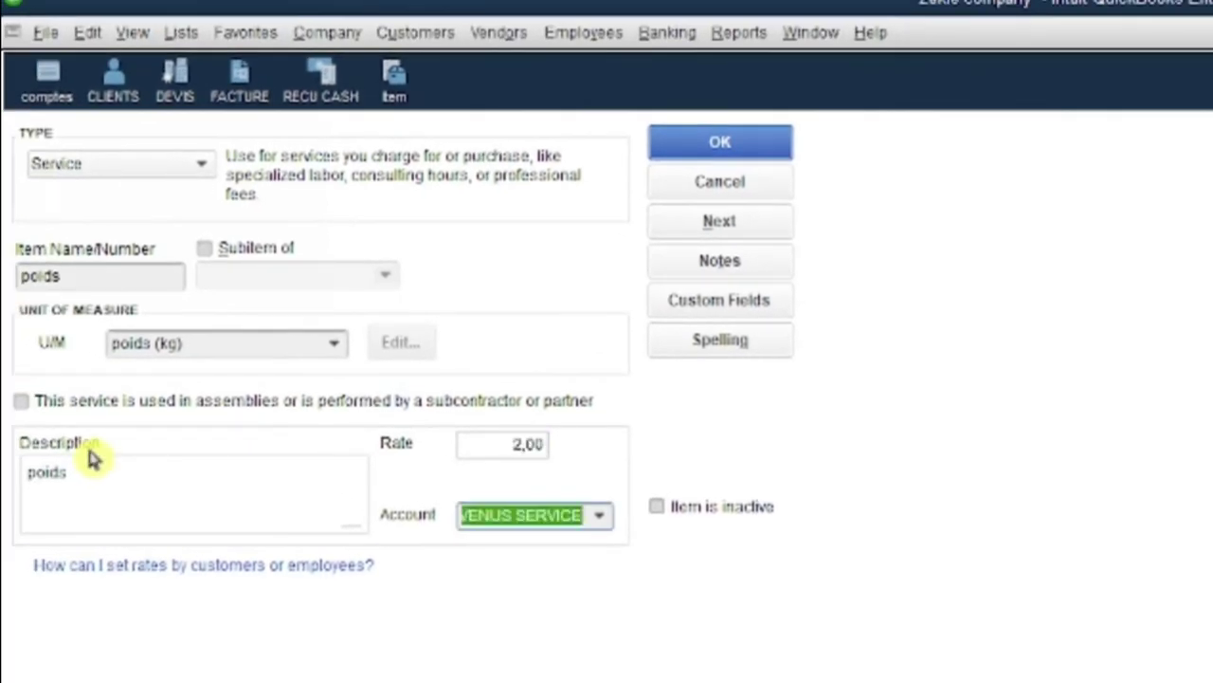
pyautogui.click(732, 219)
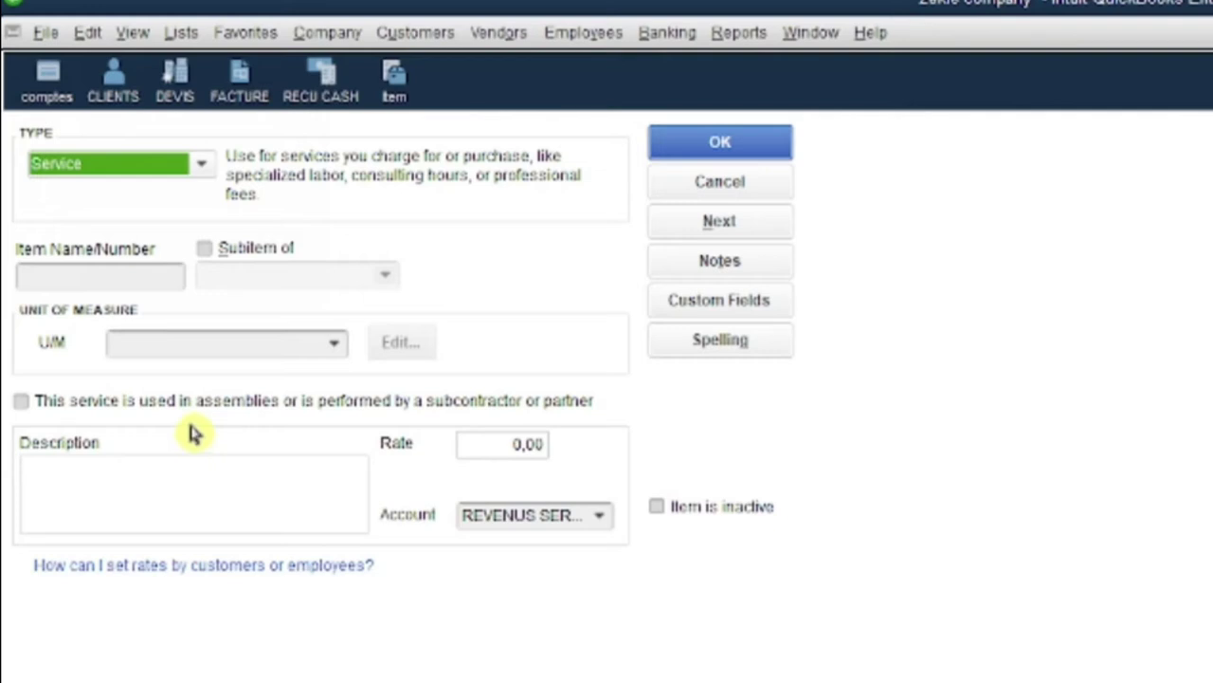
# Name the new service item "ensemble" and assign it the existing unit of measure ensemble (ens).
pyautogui.press('Tab')
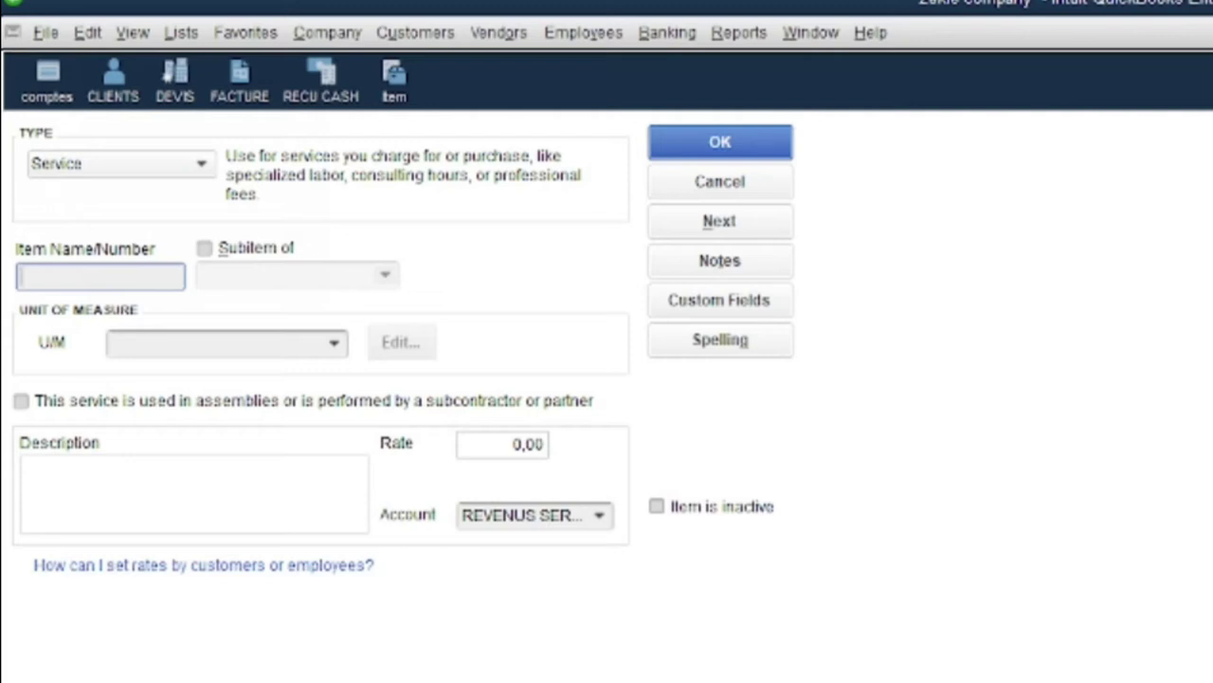
pyautogui.write('ensemble')
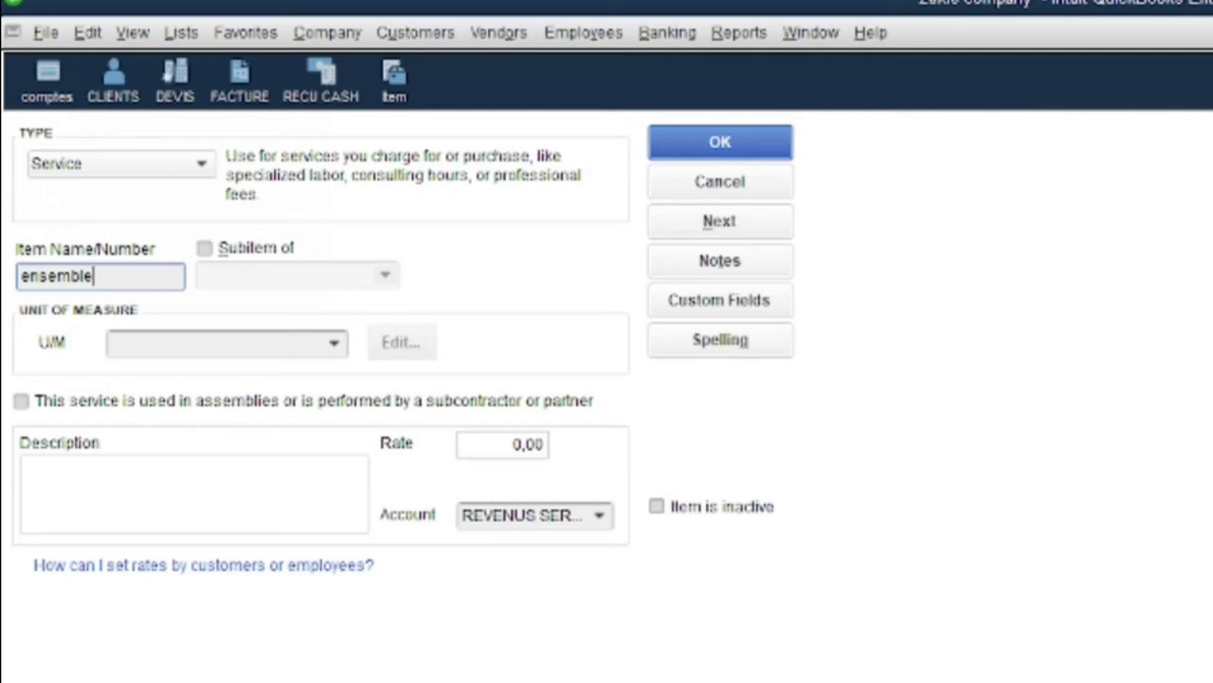
pyautogui.click(338, 347)
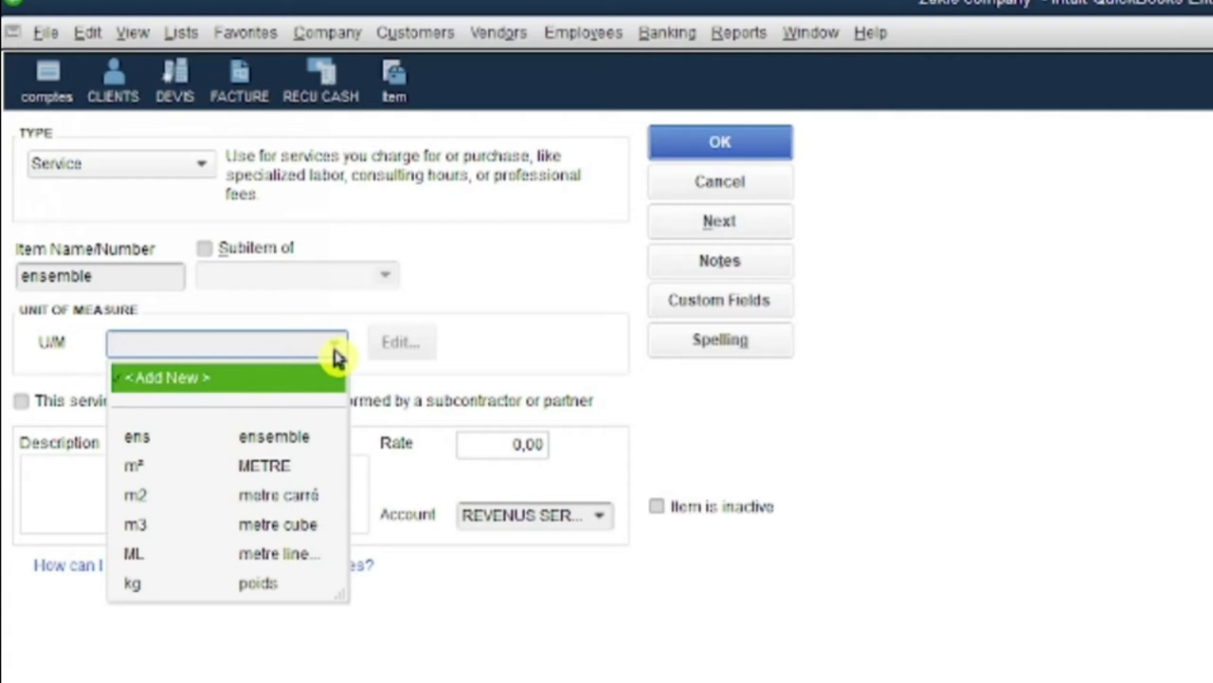
pyautogui.click(286, 439)
pyautogui.press('Tab')
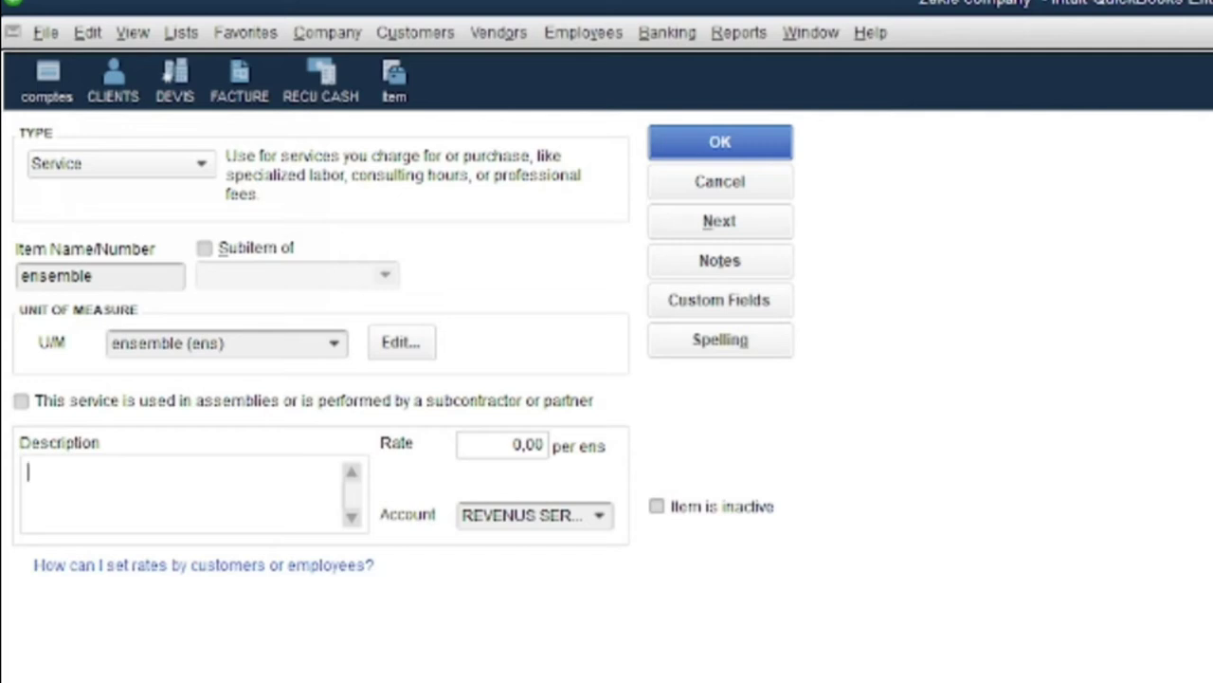
# Enter "ensemble de travaux" as the item's description, save the item and close the new item form.
pyautogui.write('ensemble de travaux')
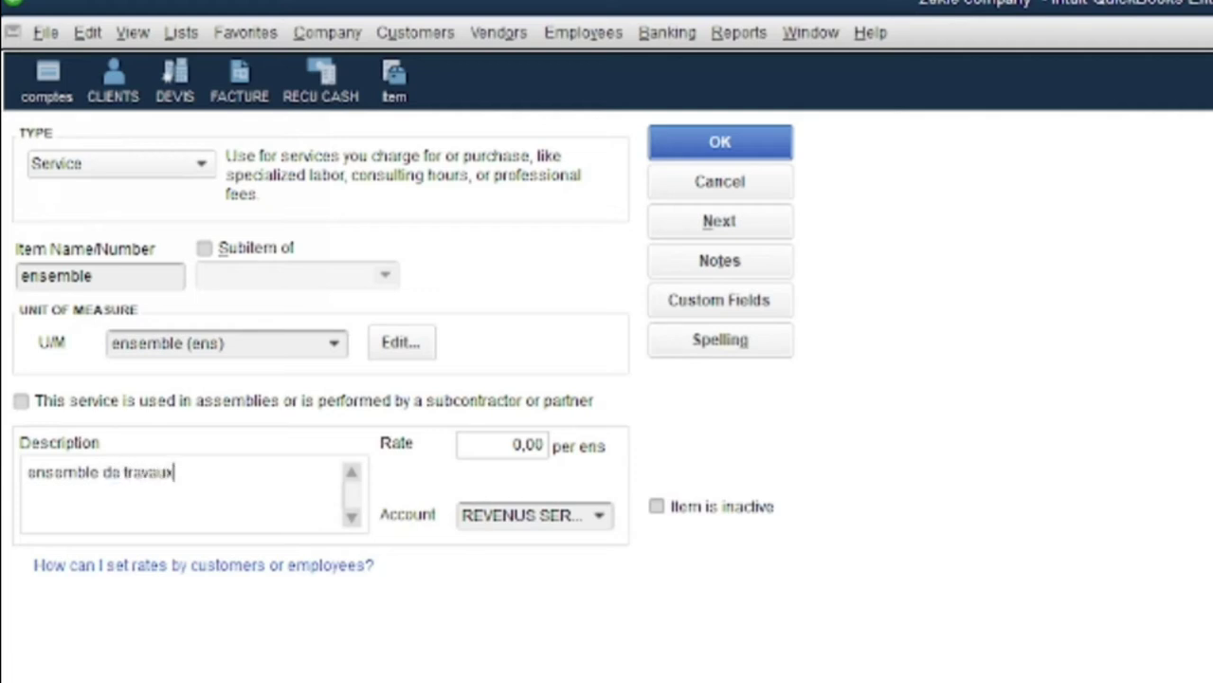
pyautogui.press('Tab')
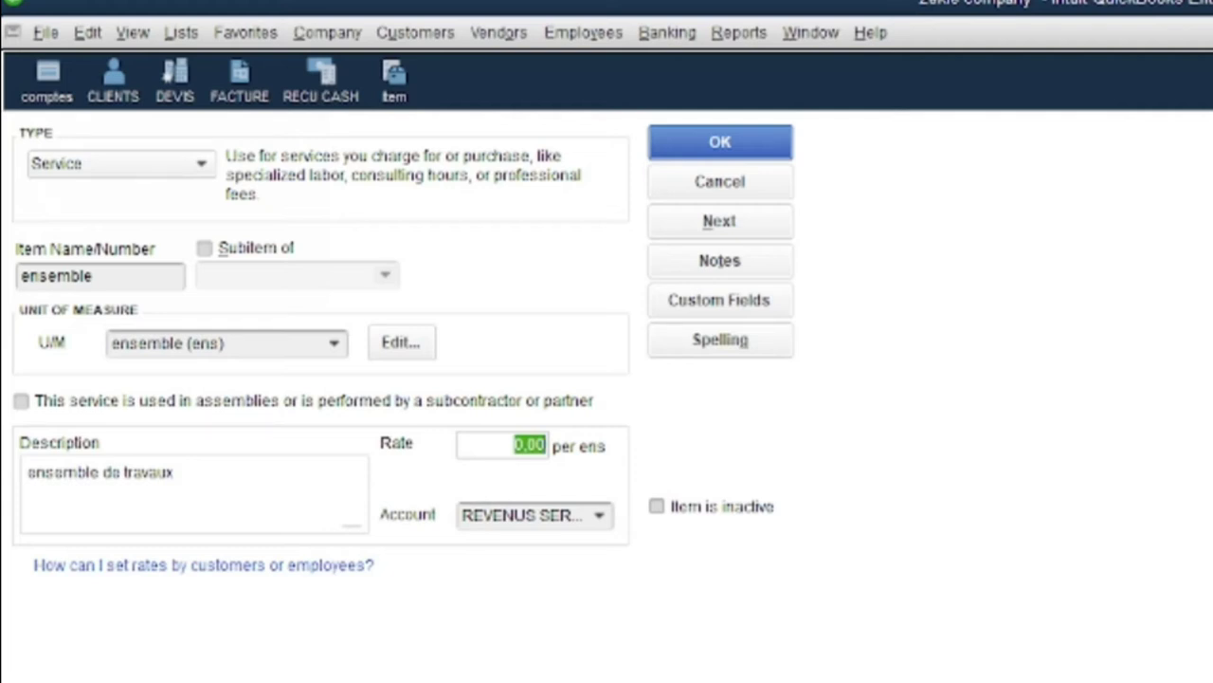
pyautogui.click(724, 142)
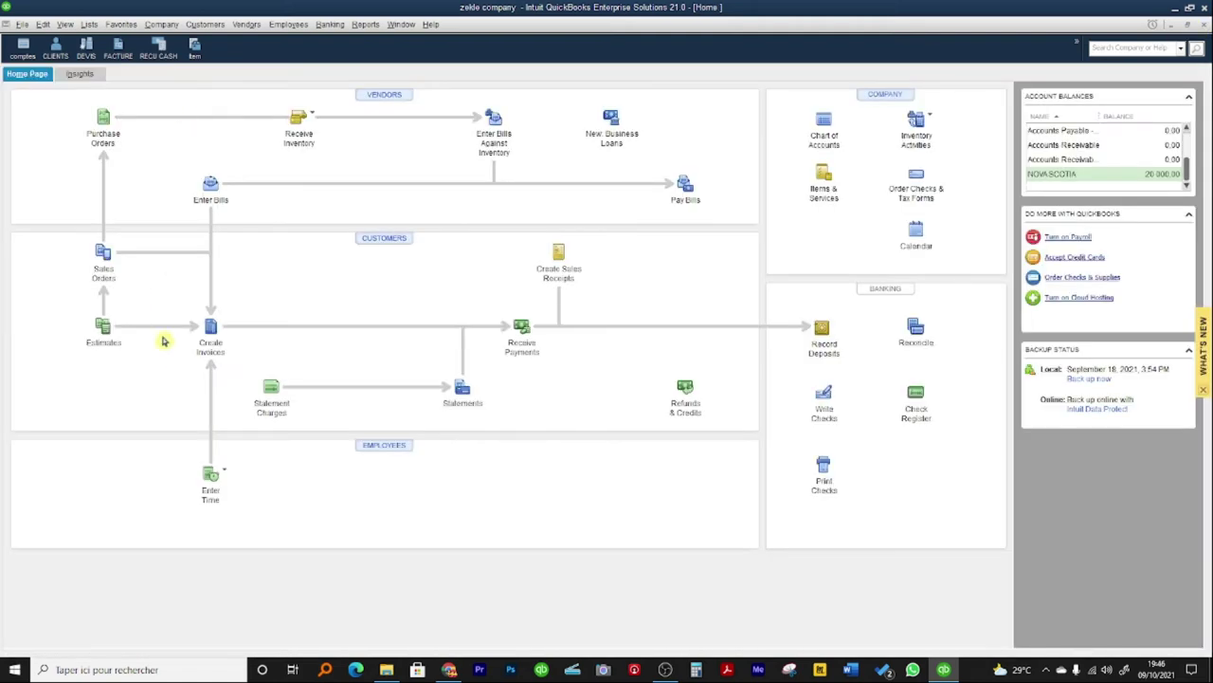
# Open a new customer estimate from the home page, using the Retail Estimate template.
pyautogui.click(101, 328)
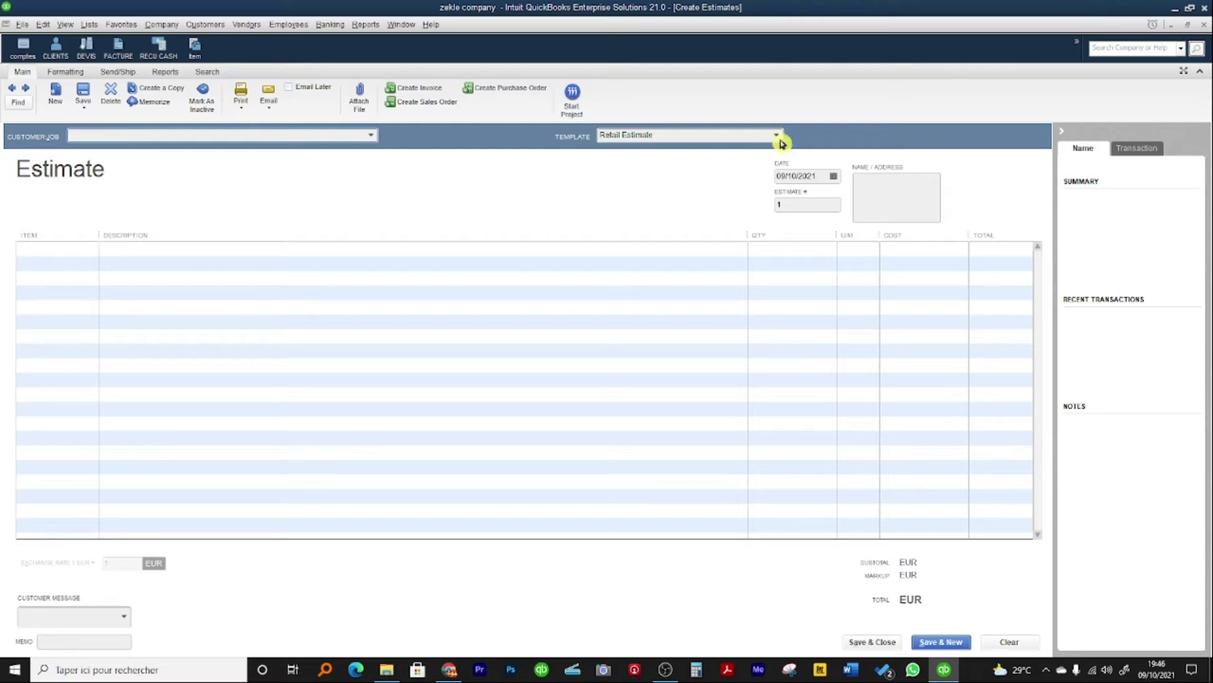
pyautogui.click(778, 135)
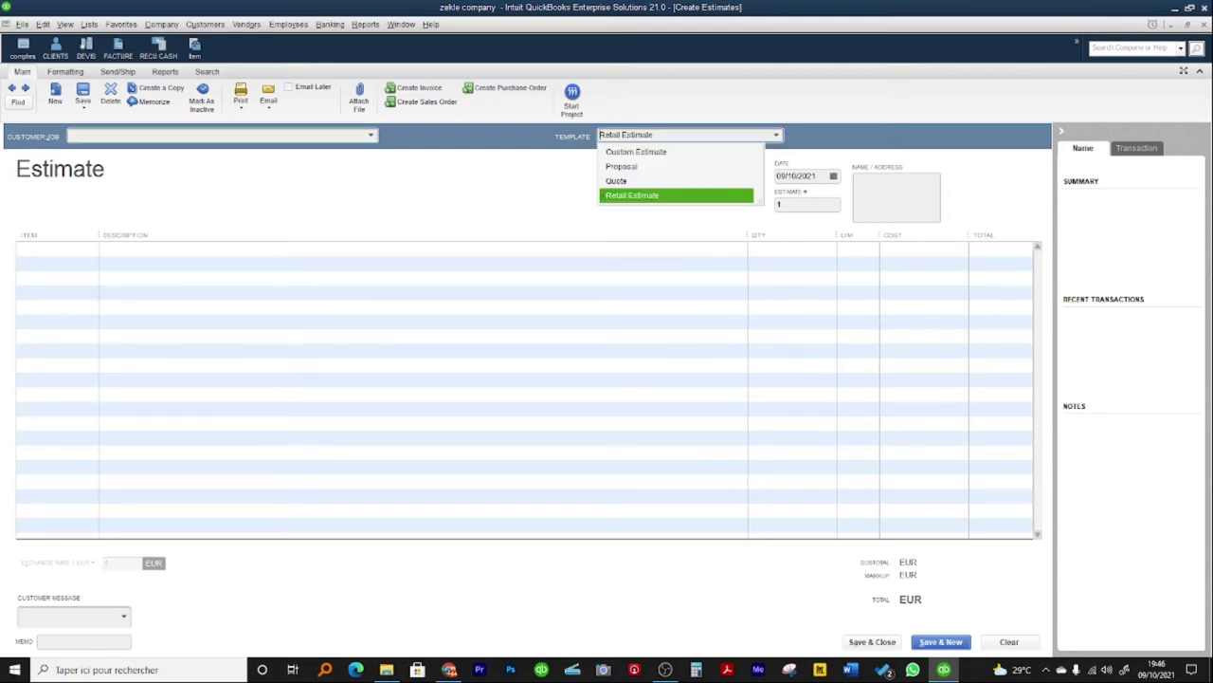
pyautogui.press('Return')
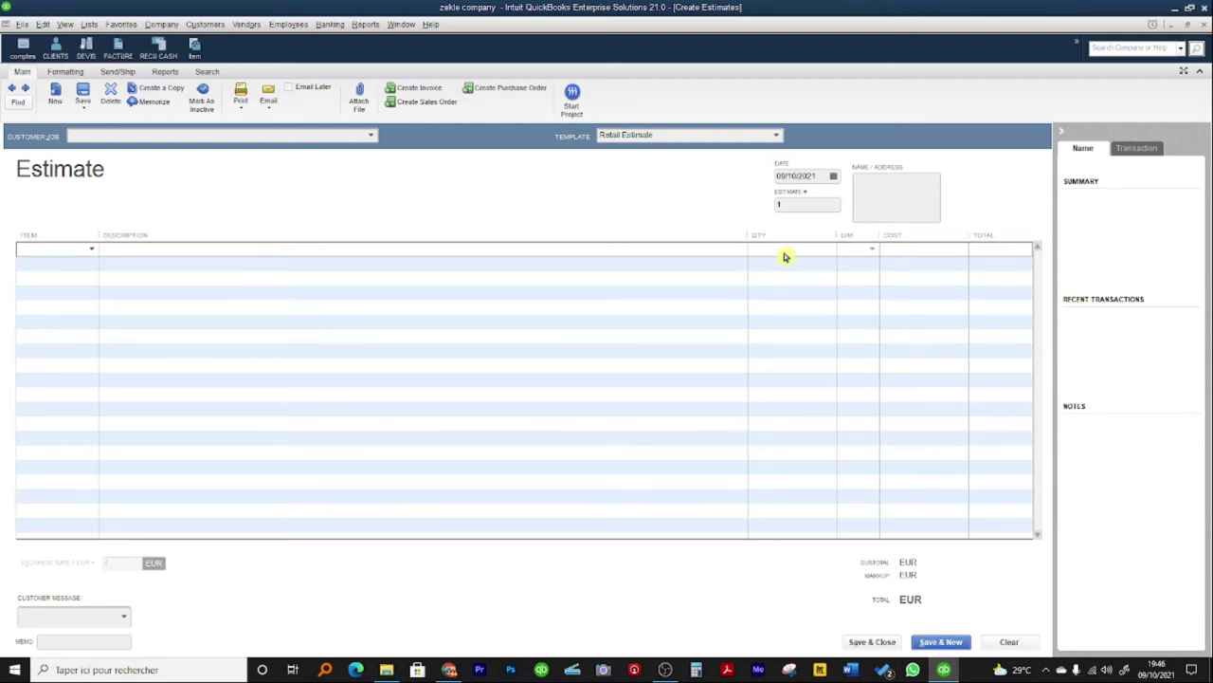
# Add the "fondation et parpaings" service item to the first line of the estimate.
pyautogui.click(89, 254)
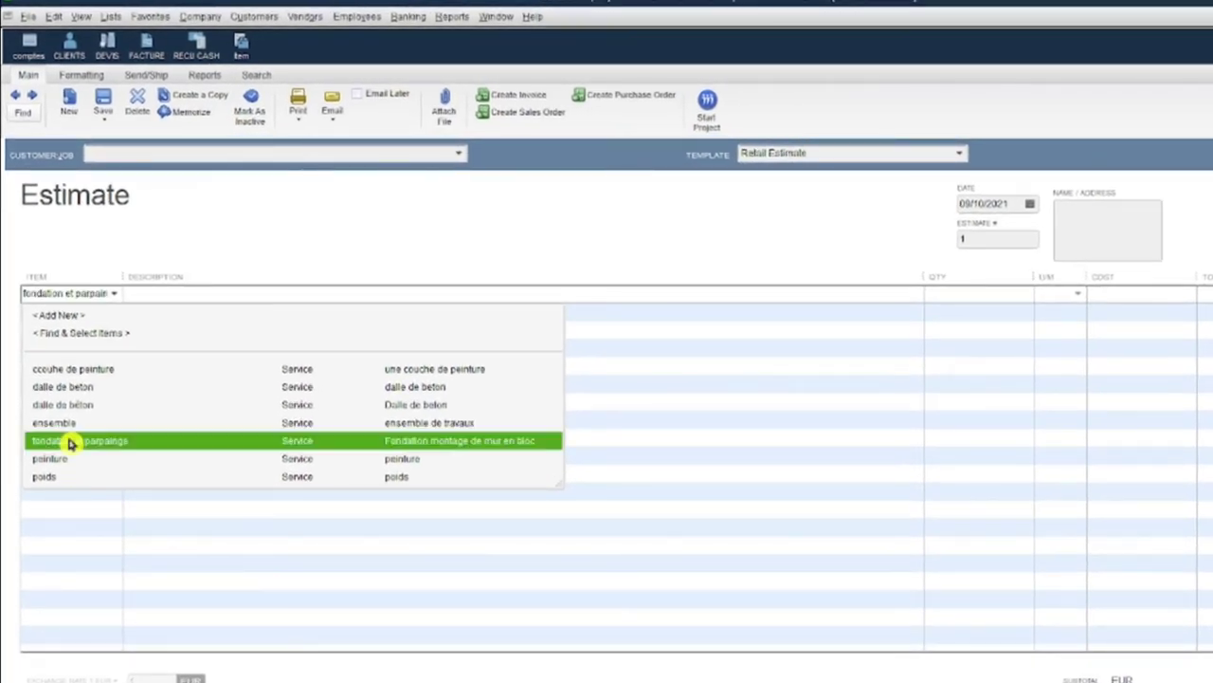
pyautogui.click(74, 441)
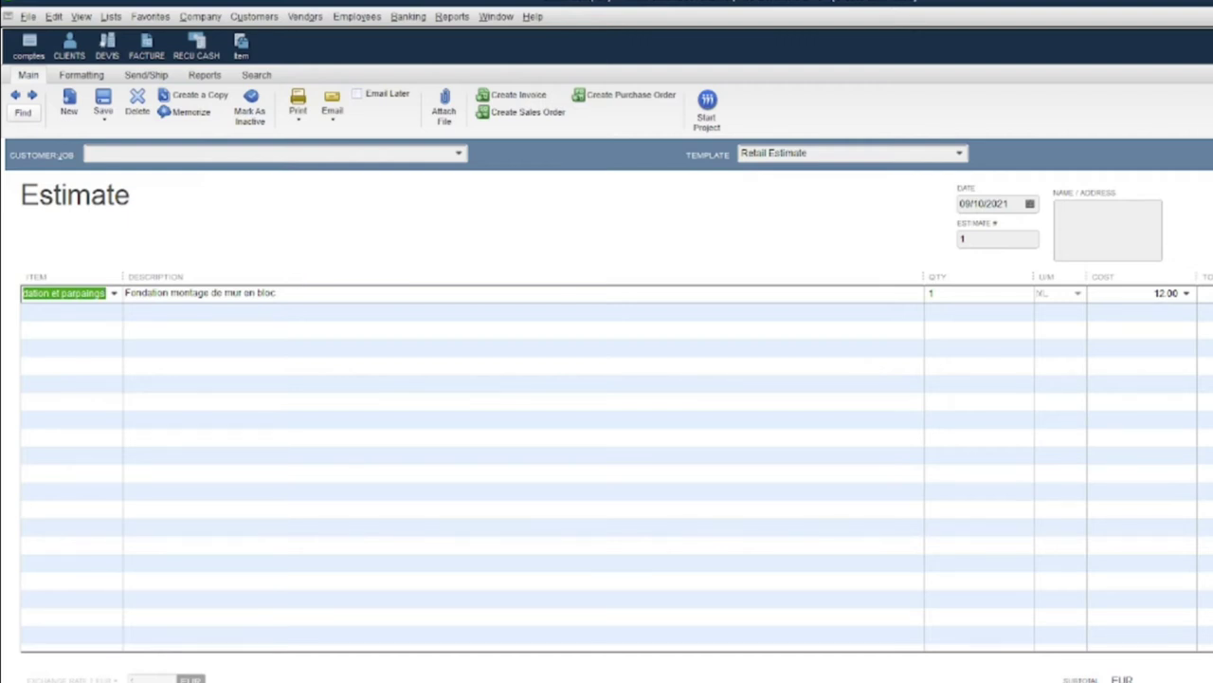
# Set the quantity of the "fondation et parpaings" line to 15 and go on to the next estimate line.
pyautogui.click(943, 297)
pyautogui.write('15')
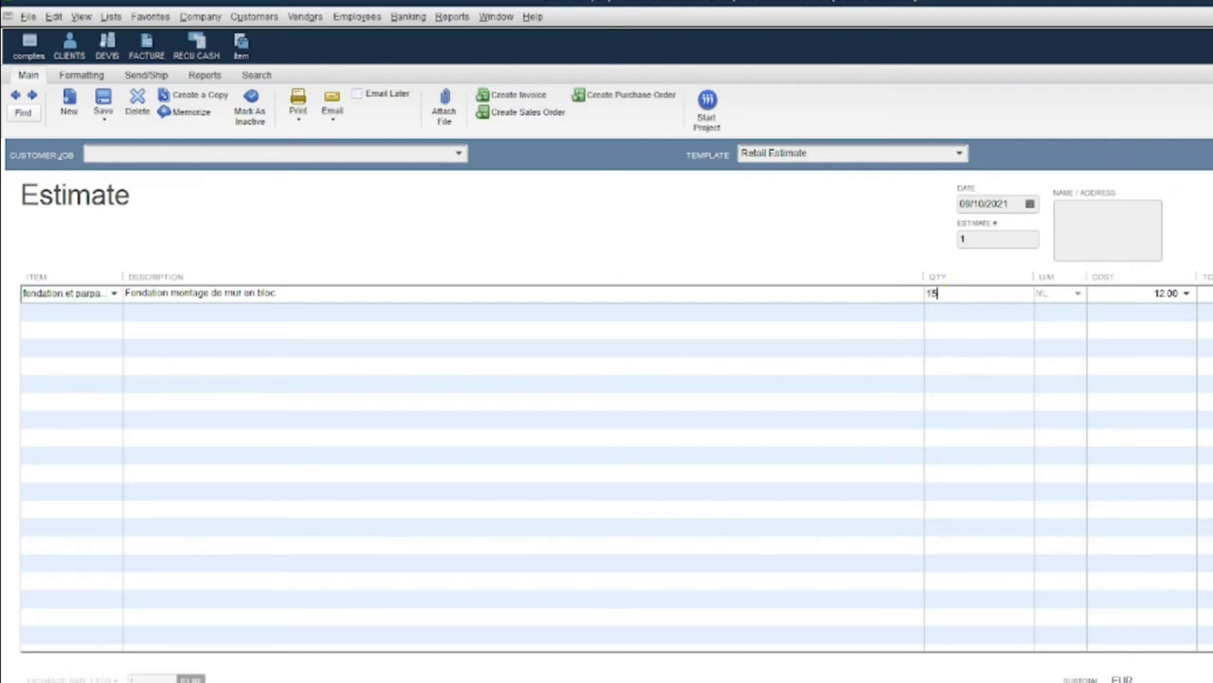
pyautogui.press('Tab')
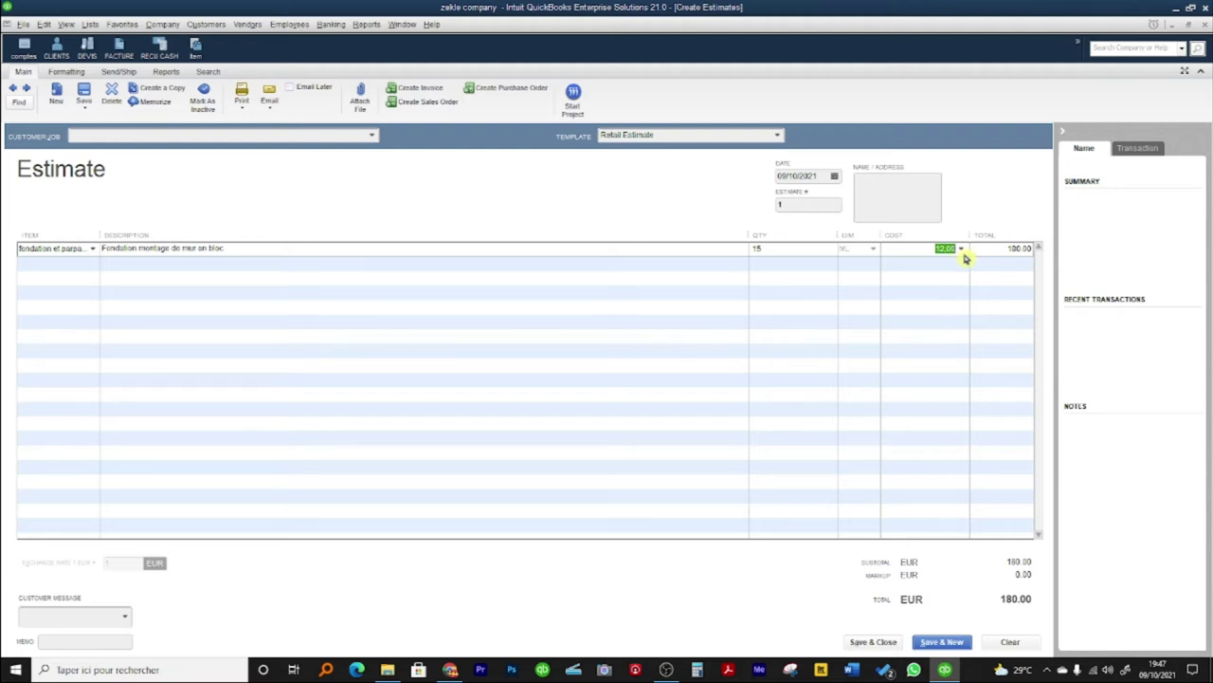
pyautogui.press('Tab')
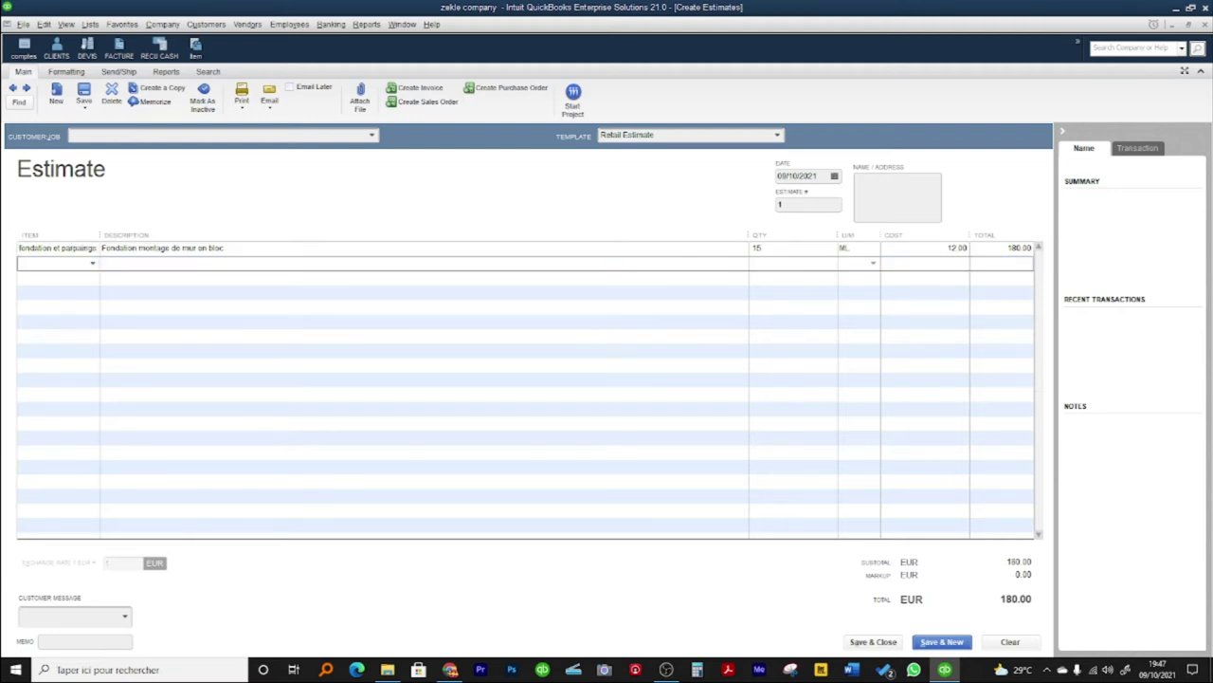
# Add the "dalle de beton" item on the second estimate line with a quantity of 40.
pyautogui.write('dalle de beton')
pyautogui.press('Return')
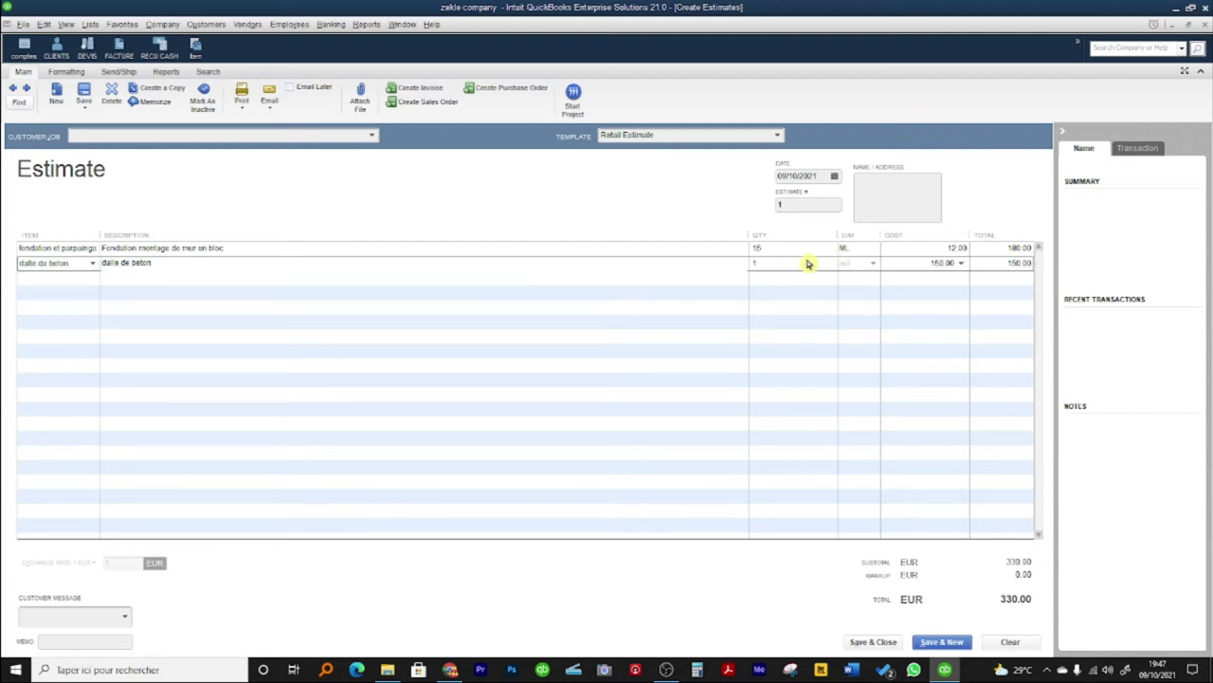
pyautogui.click(767, 269)
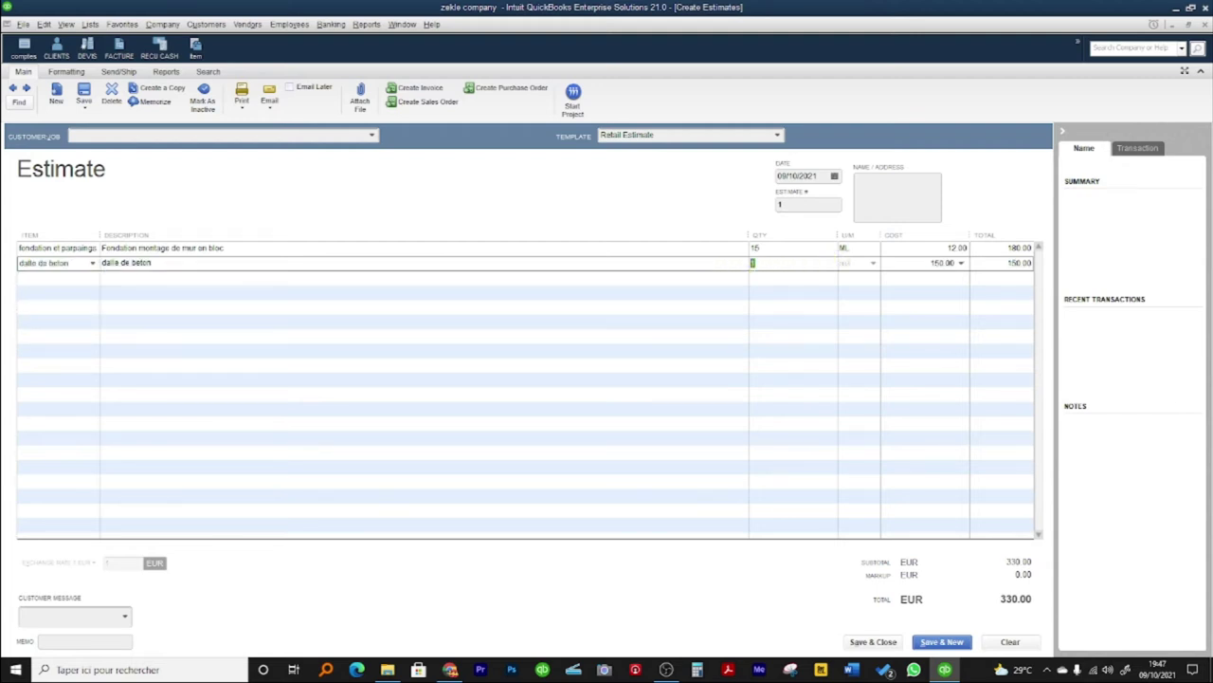
pyautogui.write('40')
pyautogui.press('Tab')
pyautogui.press('Tab')
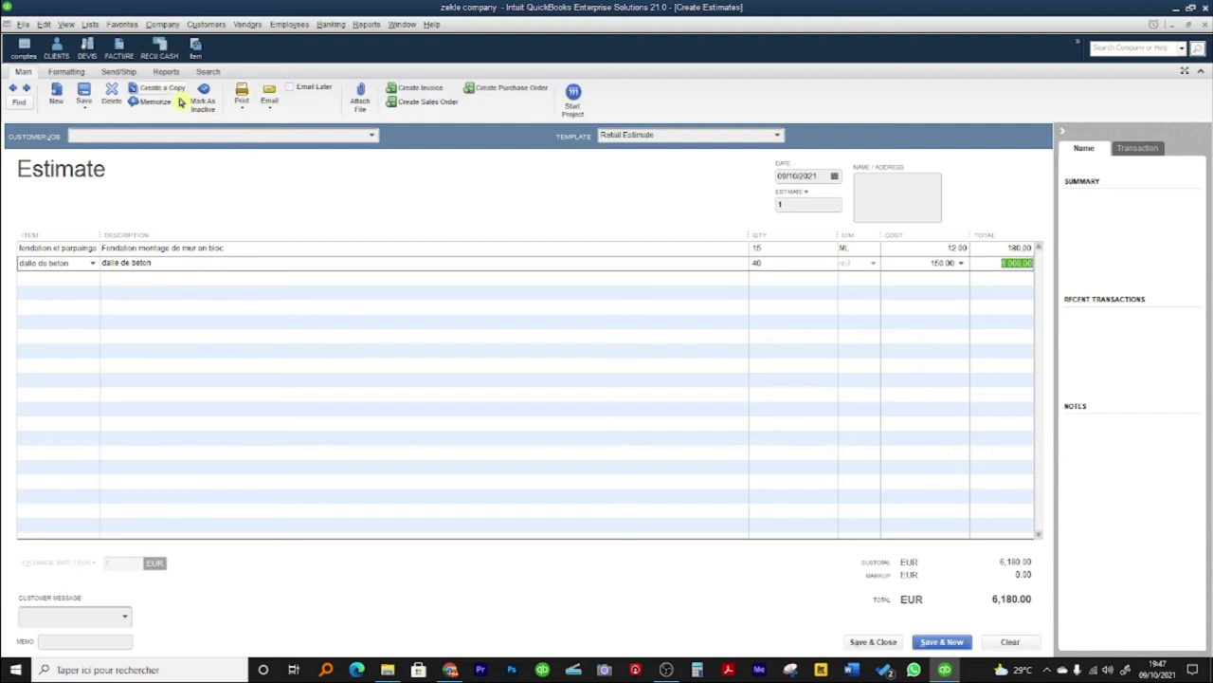
# Preview the printed estimate, examine its line items, units and total up close, and close the preview.
pyautogui.click(67, 72)
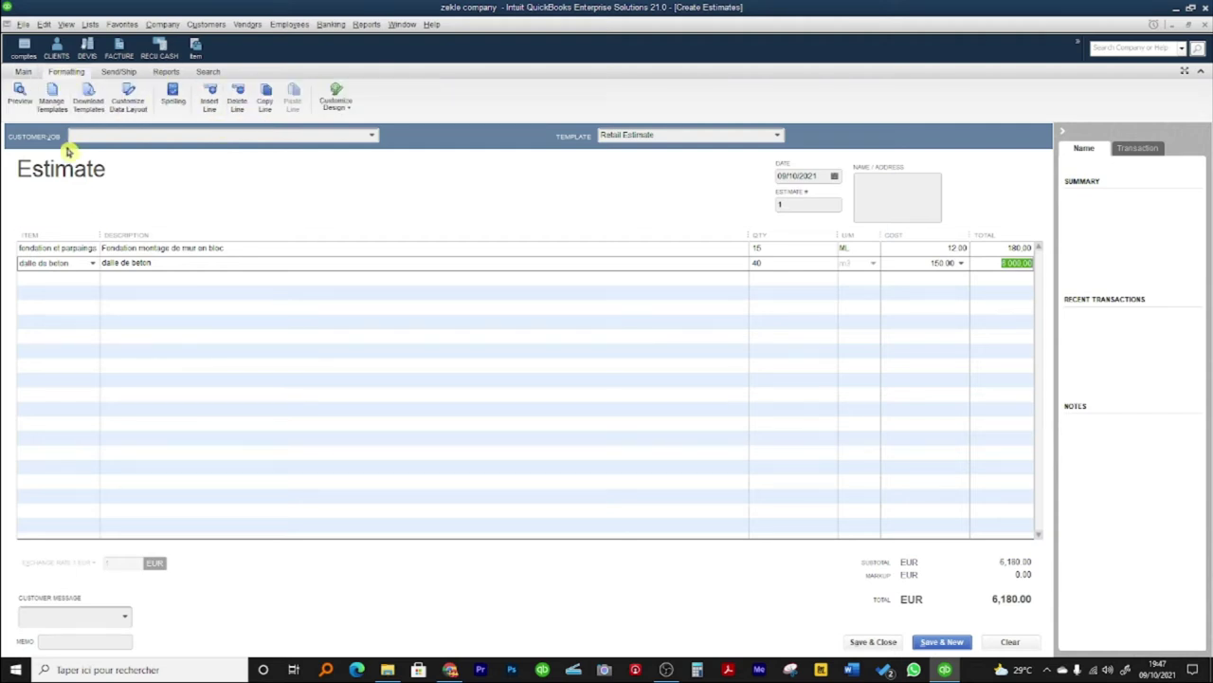
pyautogui.click(19, 92)
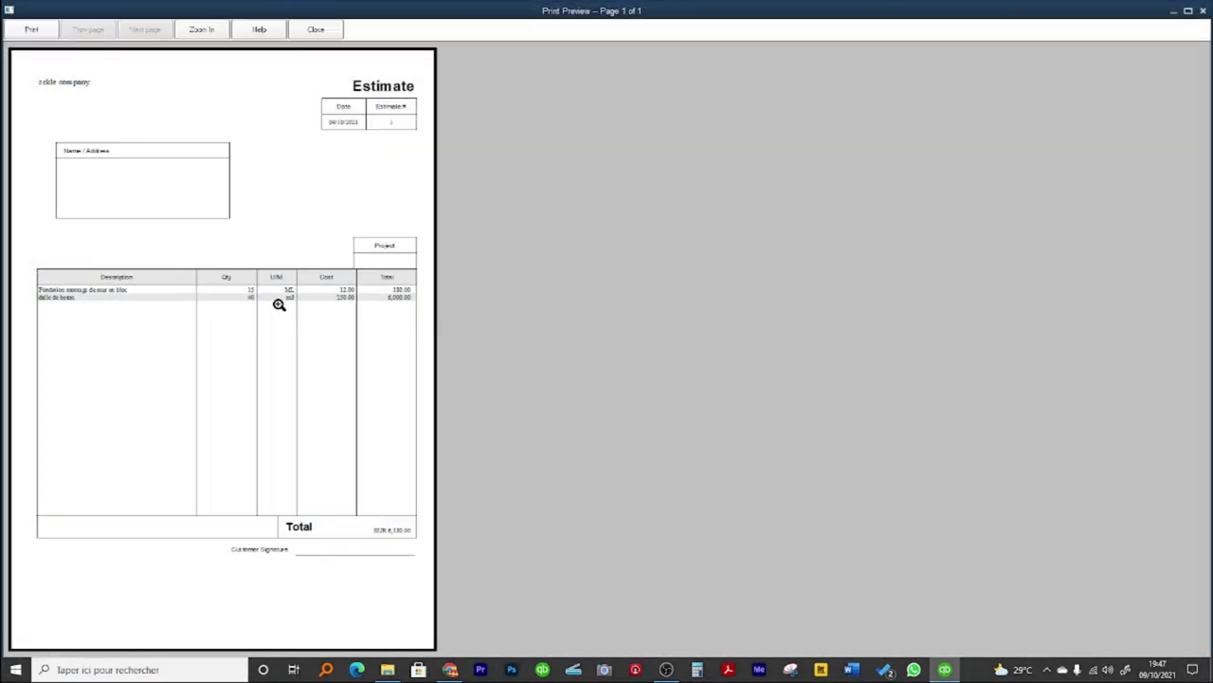
pyautogui.click(279, 302)
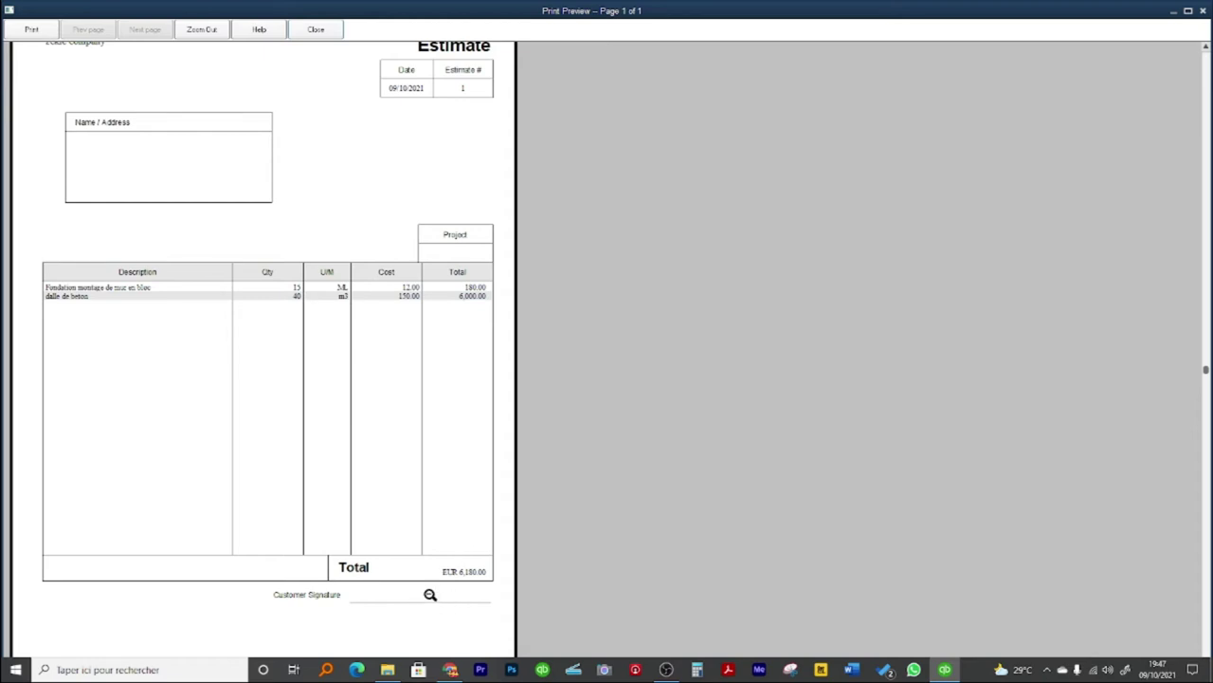
pyautogui.click(314, 31)
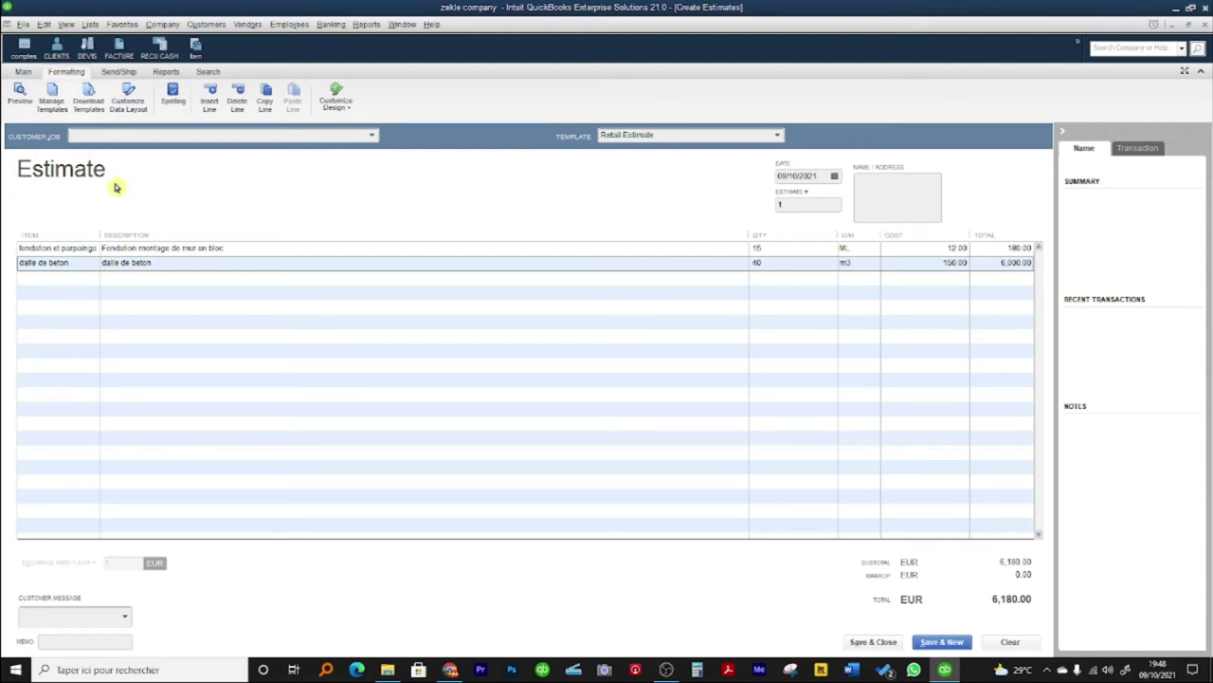
# Make a customizable copy of the locked Retail Estimate template and set its form title to "devis".
pyautogui.click(130, 104)
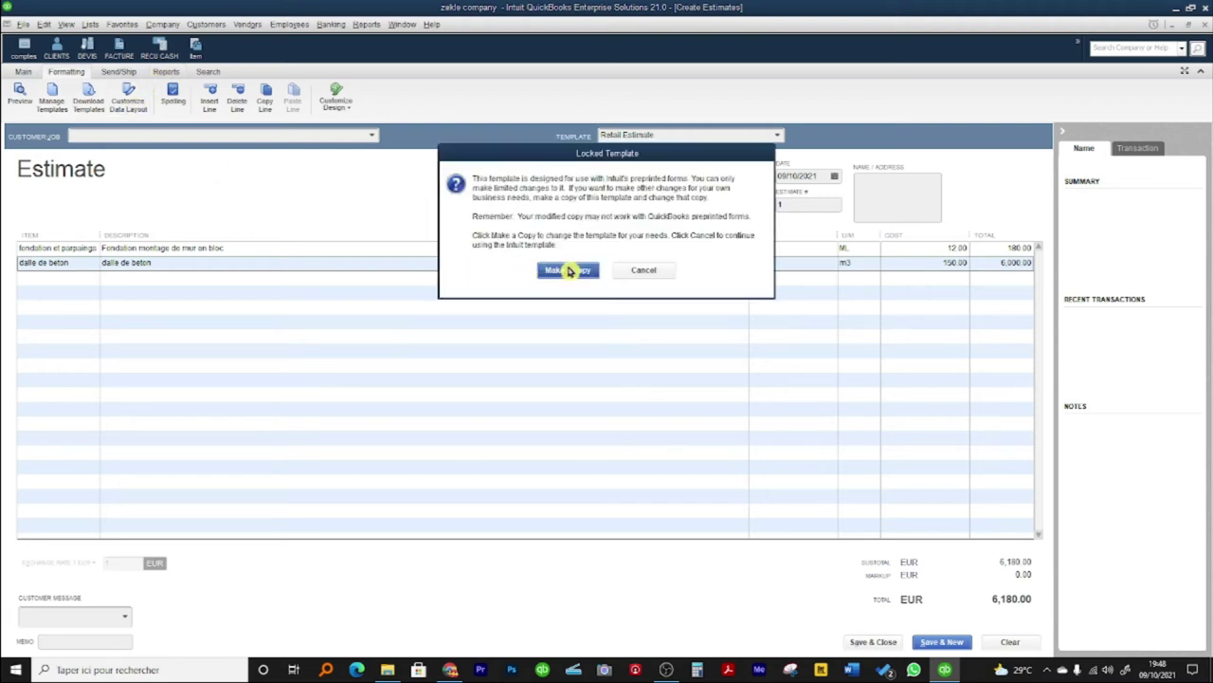
pyautogui.click(567, 270)
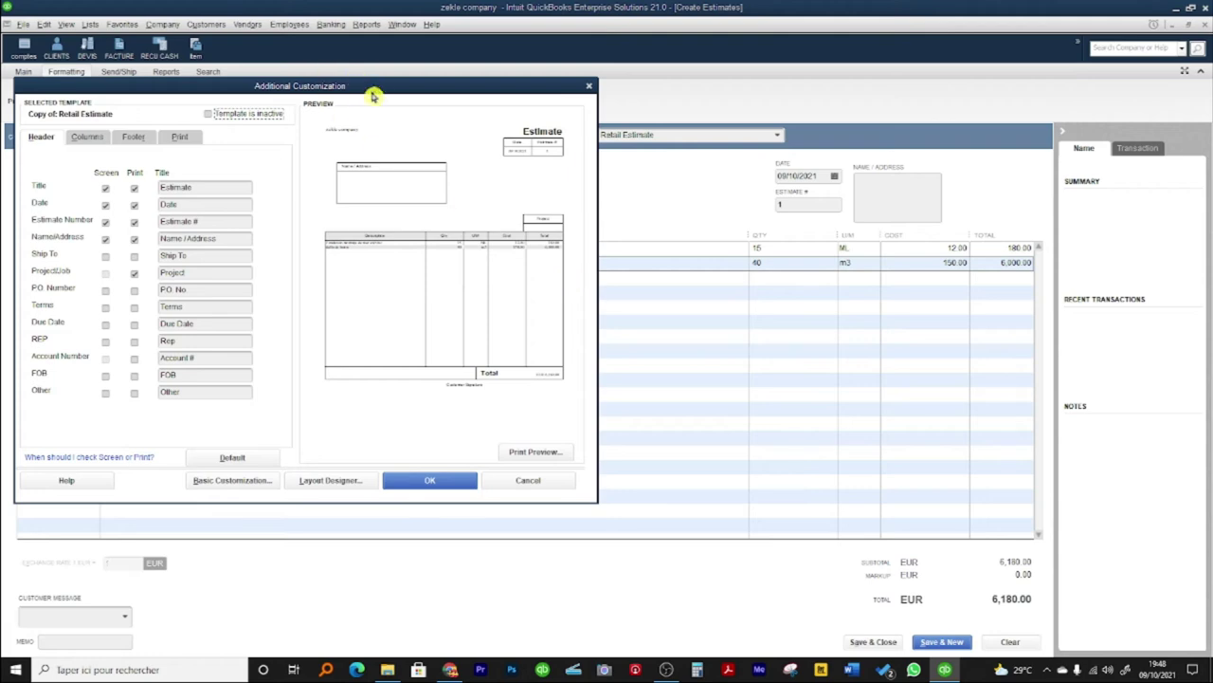
pyautogui.moveTo(382, 86); pyautogui.dragTo(616, 112)
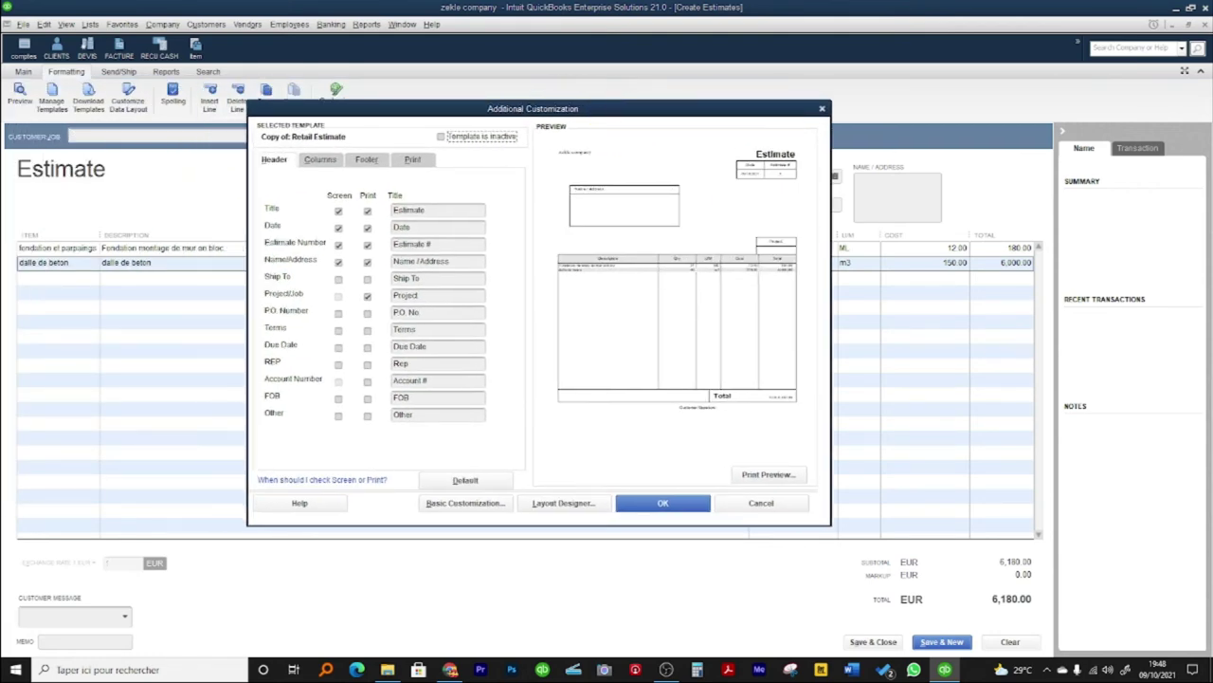
pyautogui.press('Tab')
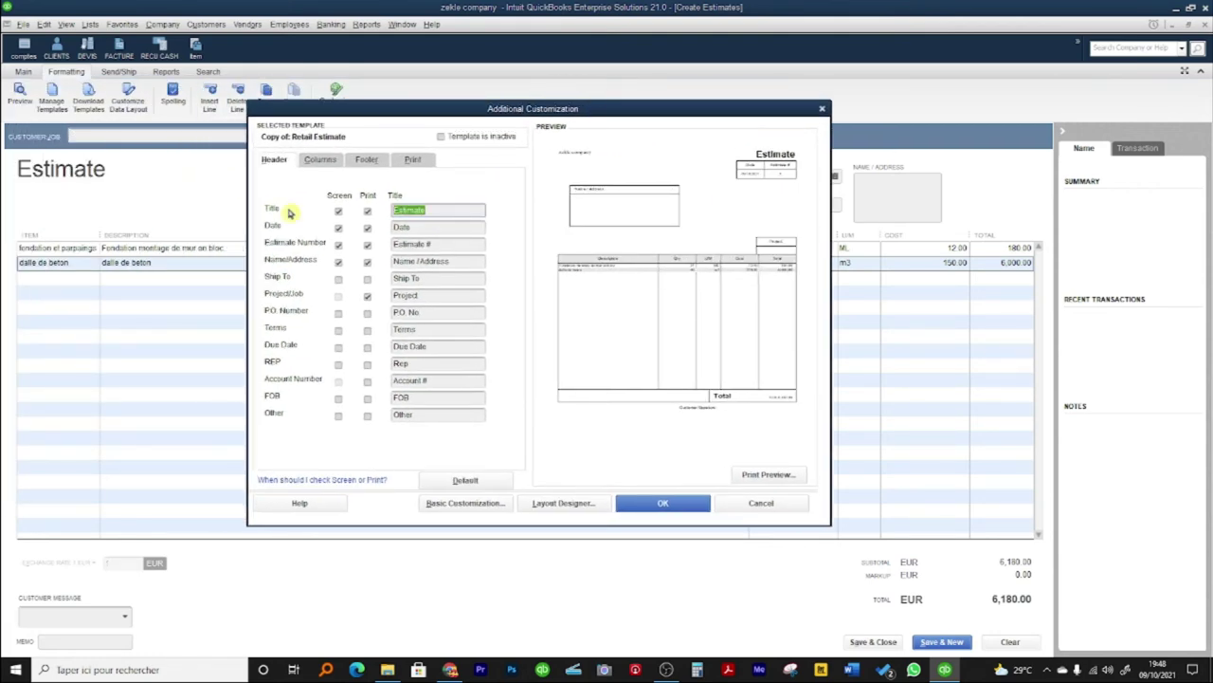
pyautogui.write('devis')
pyautogui.press('Tab')
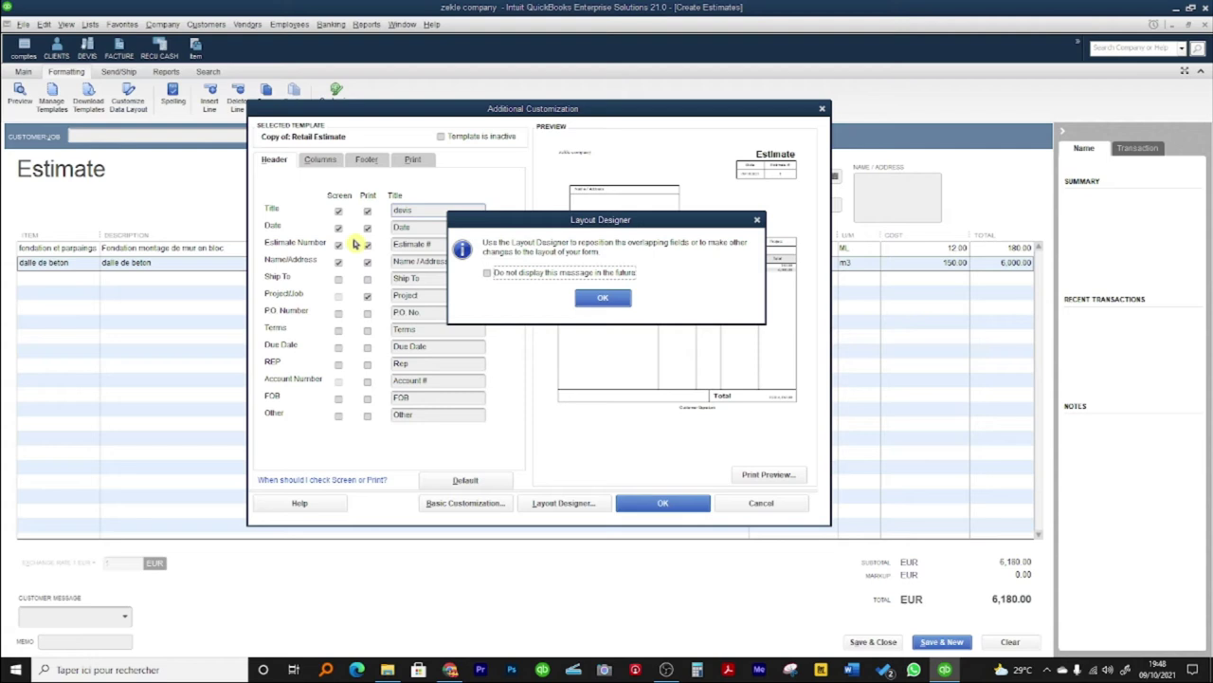
pyautogui.click(619, 302)
# Change the estimate number label in the template header to "devis #" and dismiss the overlapping-fields message.
pyautogui.press('BackSpace')
pyautogui.press('BackSpace')
pyautogui.press('BackSpace')
pyautogui.press('BackSpace')
pyautogui.press('BackSpace')
pyautogui.press('BackSpace')
pyautogui.press('BackSpace')
pyautogui.press('BackSpace')
pyautogui.write('devis')
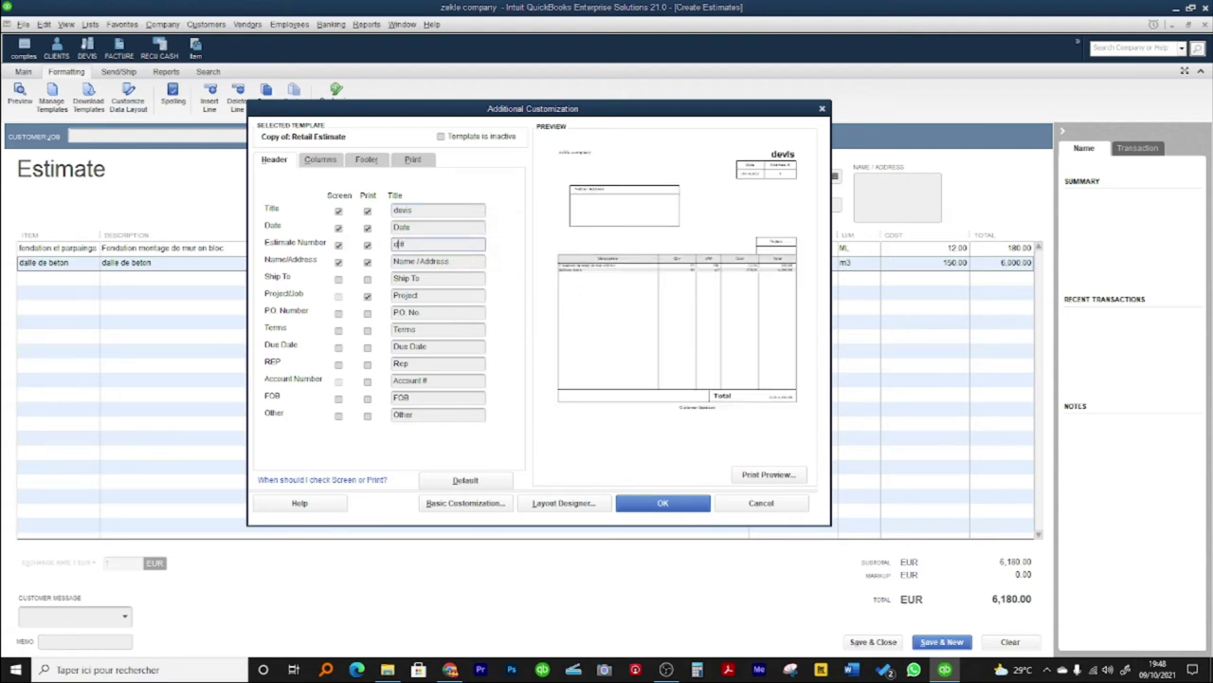
pyautogui.press('BackSpace')
pyautogui.press('Tab')
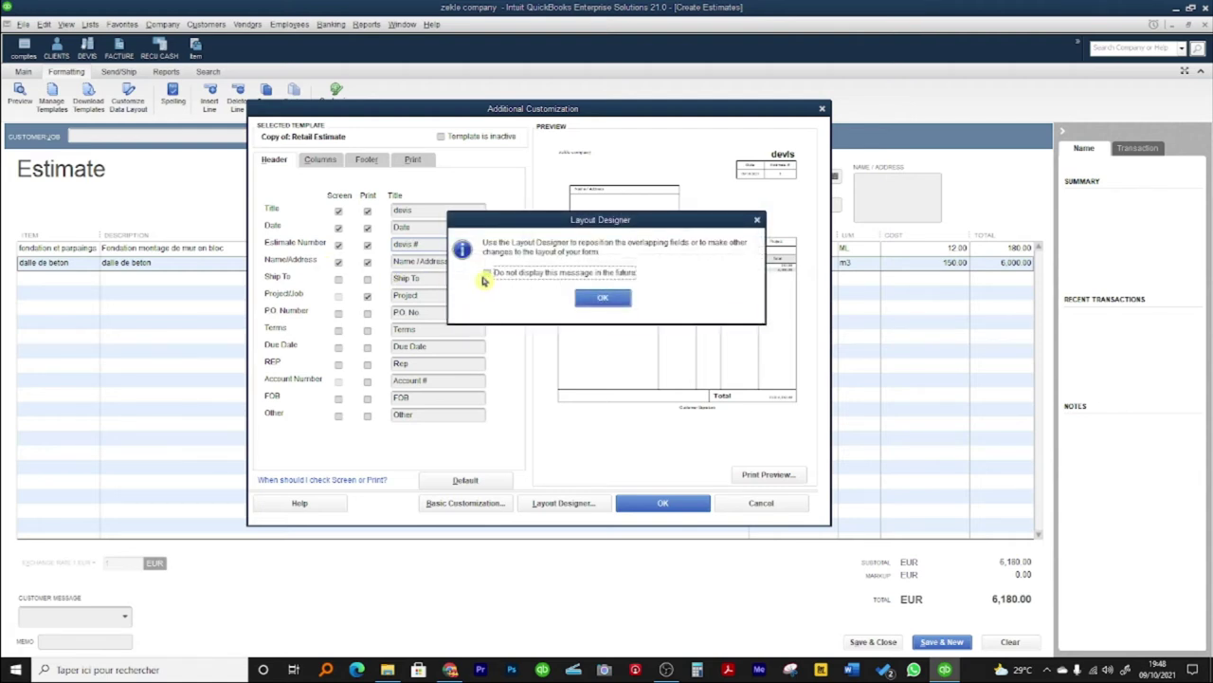
pyautogui.click(603, 297)
# Replace the Name/Address label in the template header with "Client".
pyautogui.moveTo(454, 268); pyautogui.dragTo(398, 268)
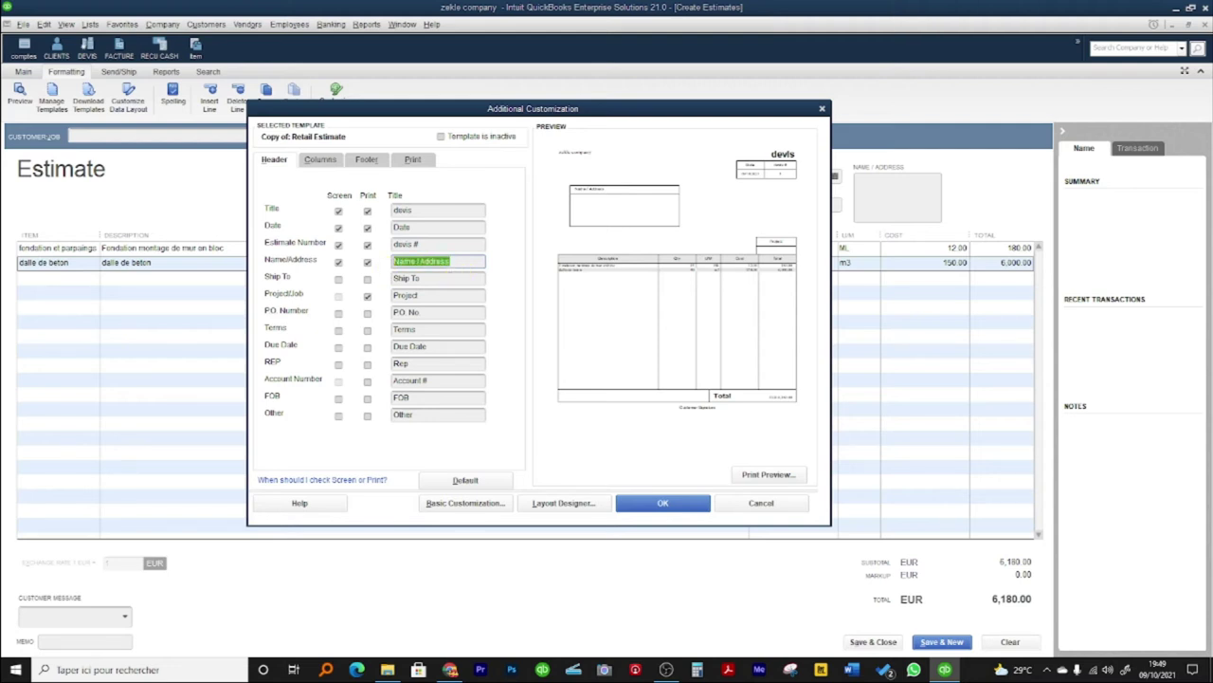
pyautogui.press('BackSpace')
pyautogui.press('BackSpace')
pyautogui.write('Client')
# Exclude the Project/Job field from the printed estimate.
pyautogui.click(369, 297)
pyautogui.click(369, 296)
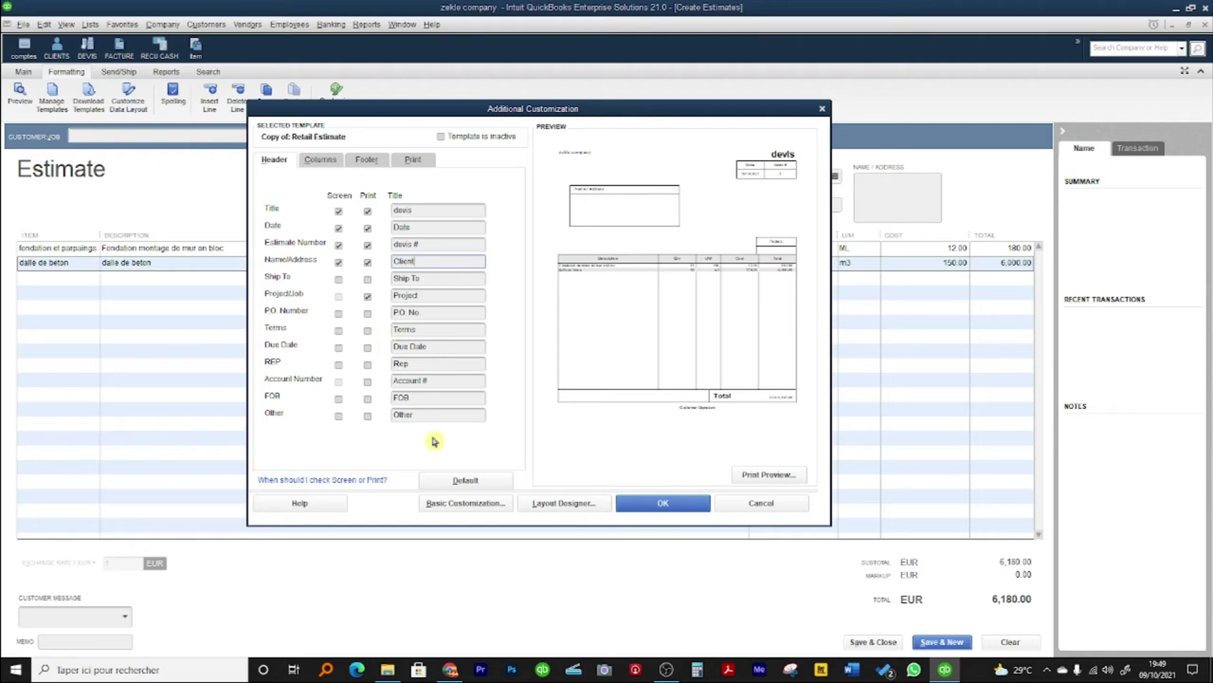
pyautogui.click(413, 380)
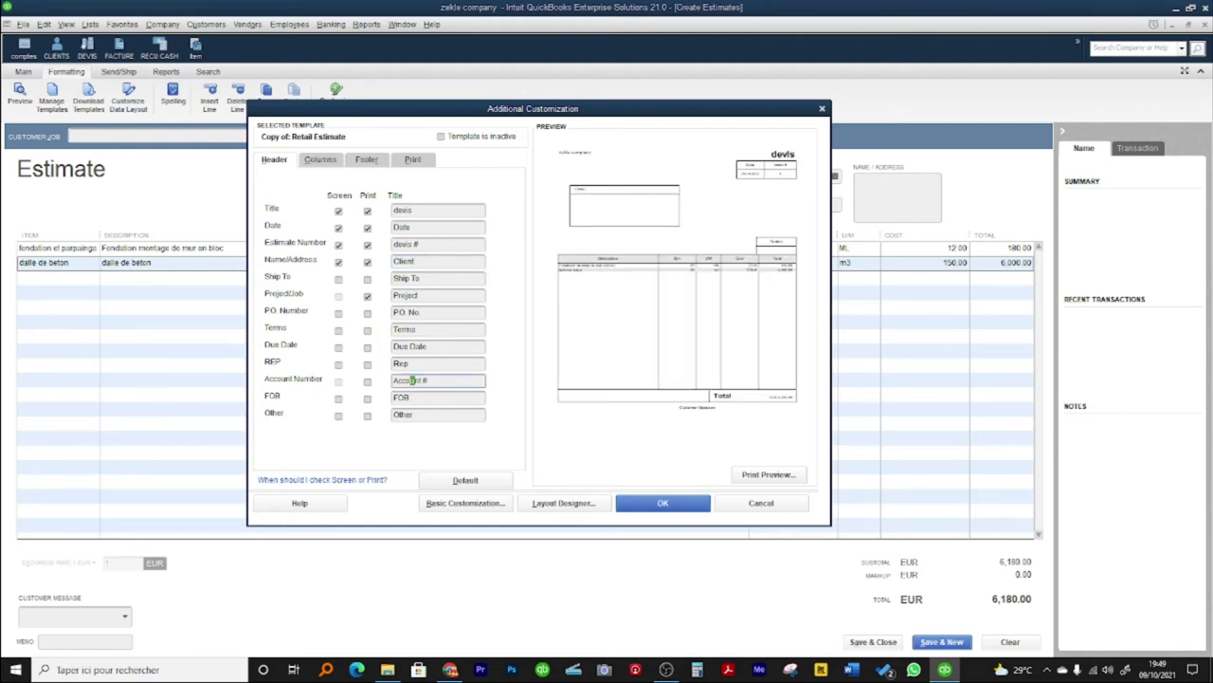
pyautogui.click(368, 298)
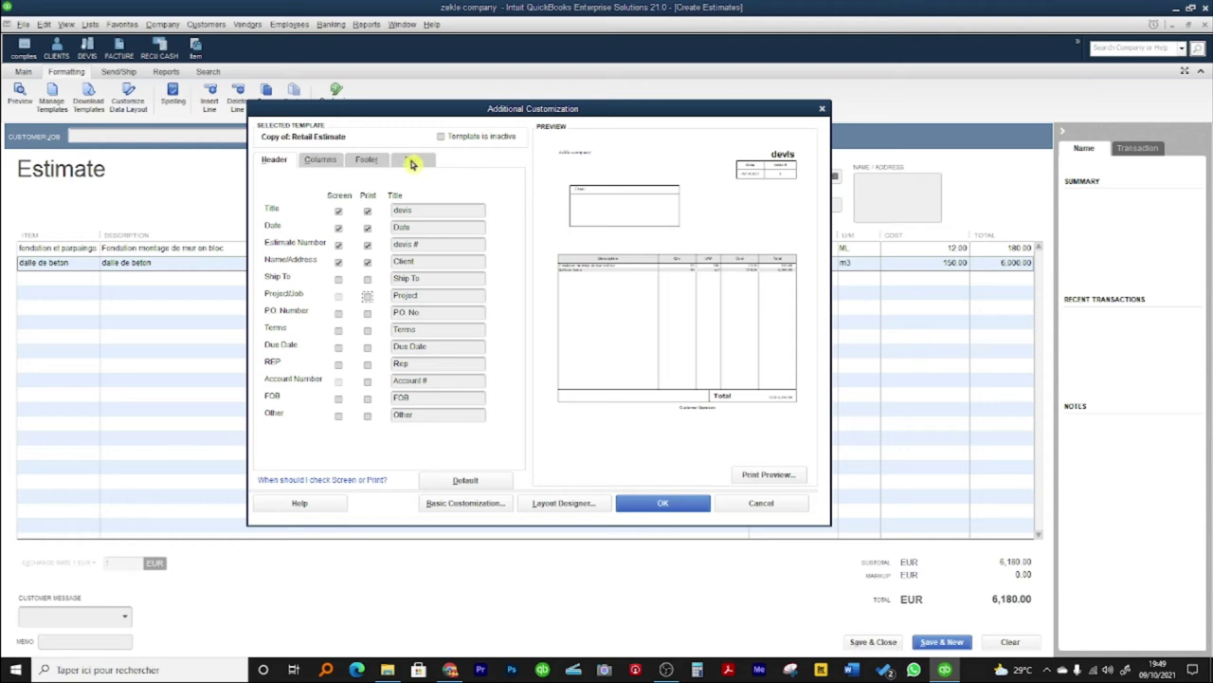
# Add the plain text "50% à la livraison" to the template footer and include it in the printout.
pyautogui.click(367, 162)
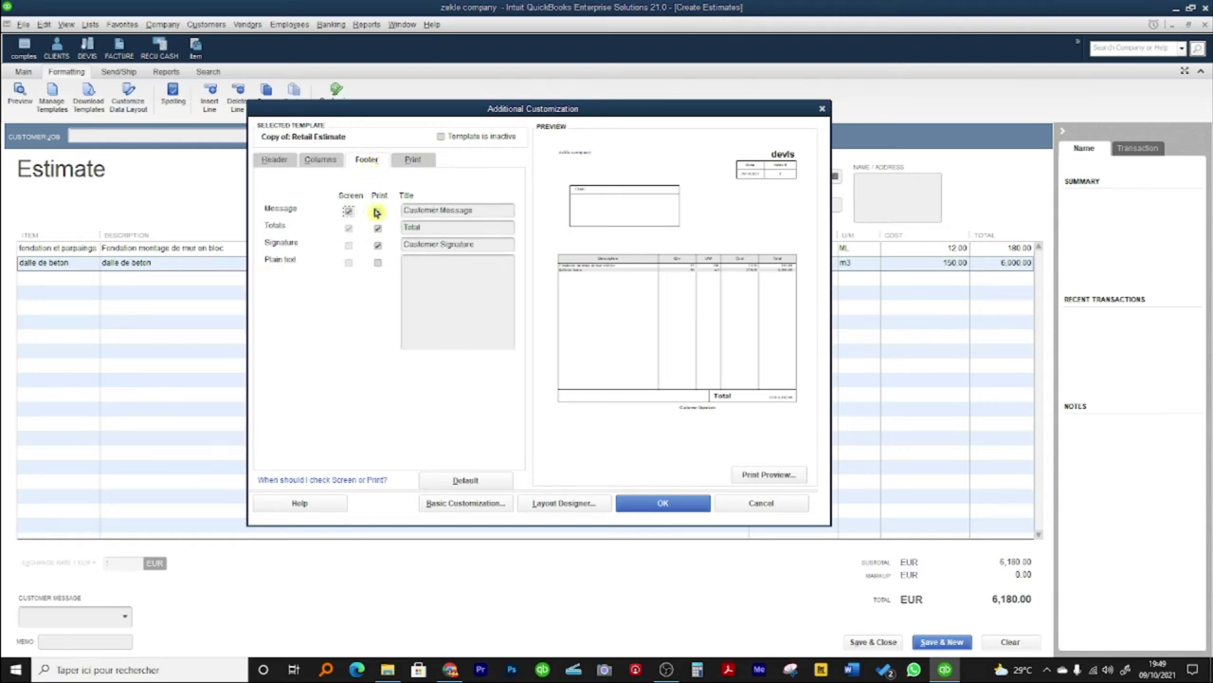
pyautogui.click(406, 262)
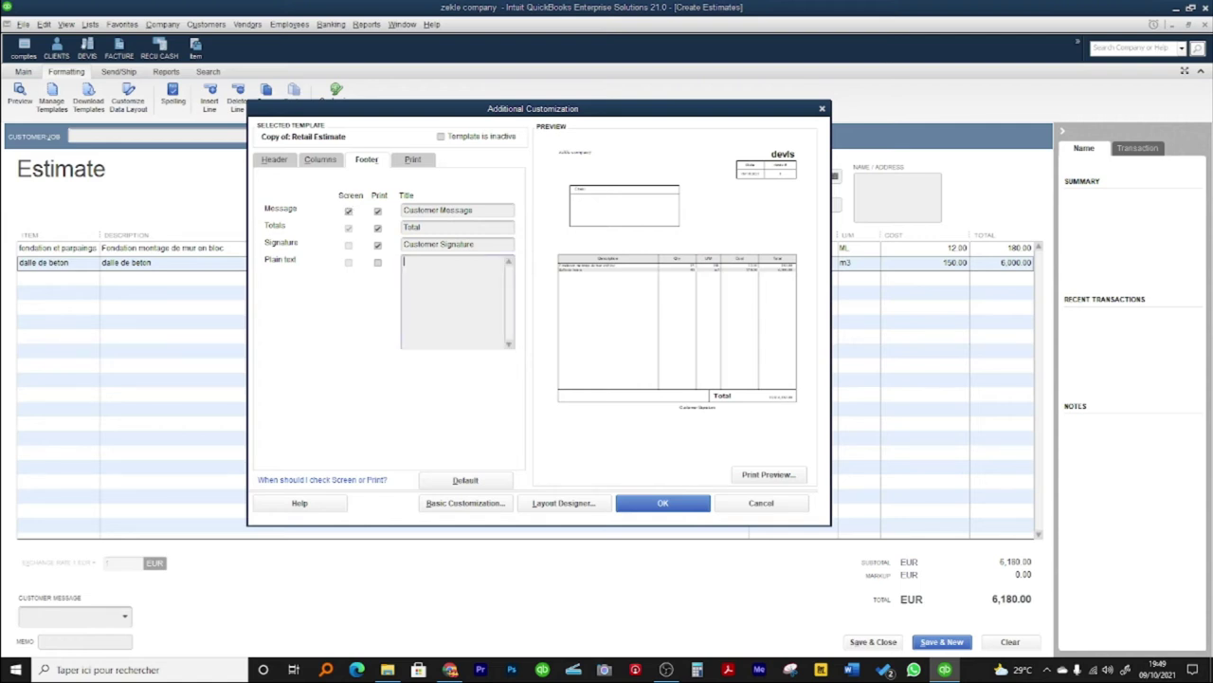
pyautogui.write('50% à la livraison')
pyautogui.click(377, 262)
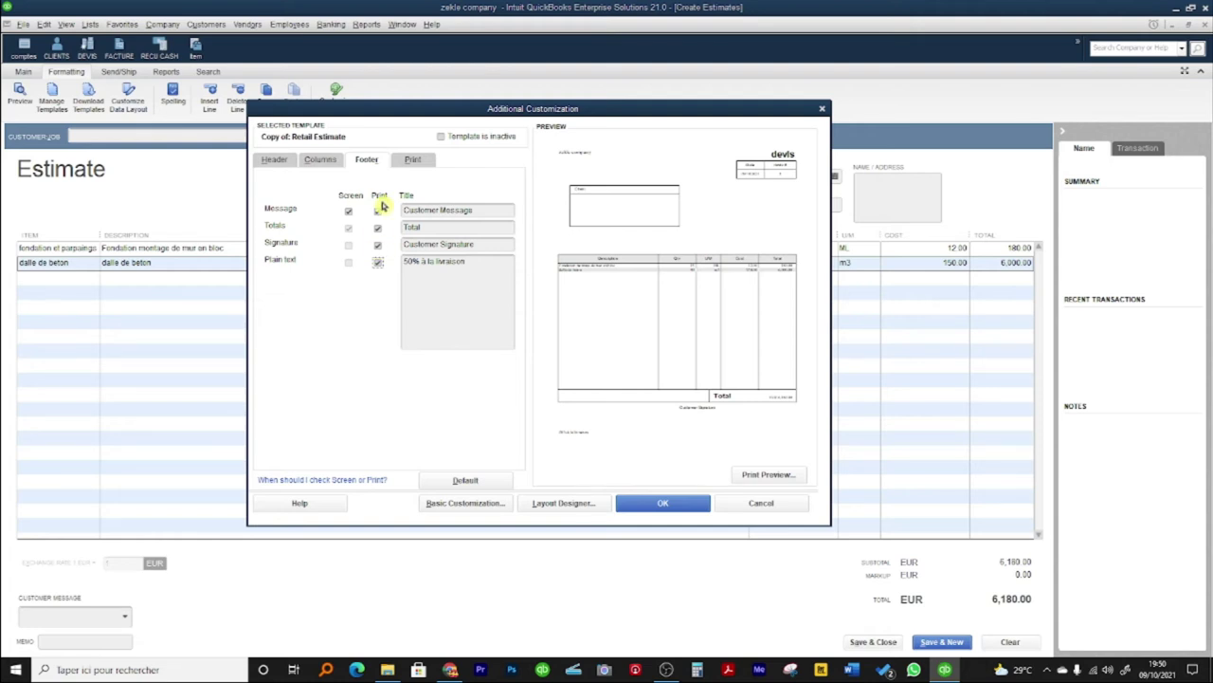
# Check the template's column and print settings, and retitle the form "DEVIS" in the header.
pyautogui.click(321, 163)
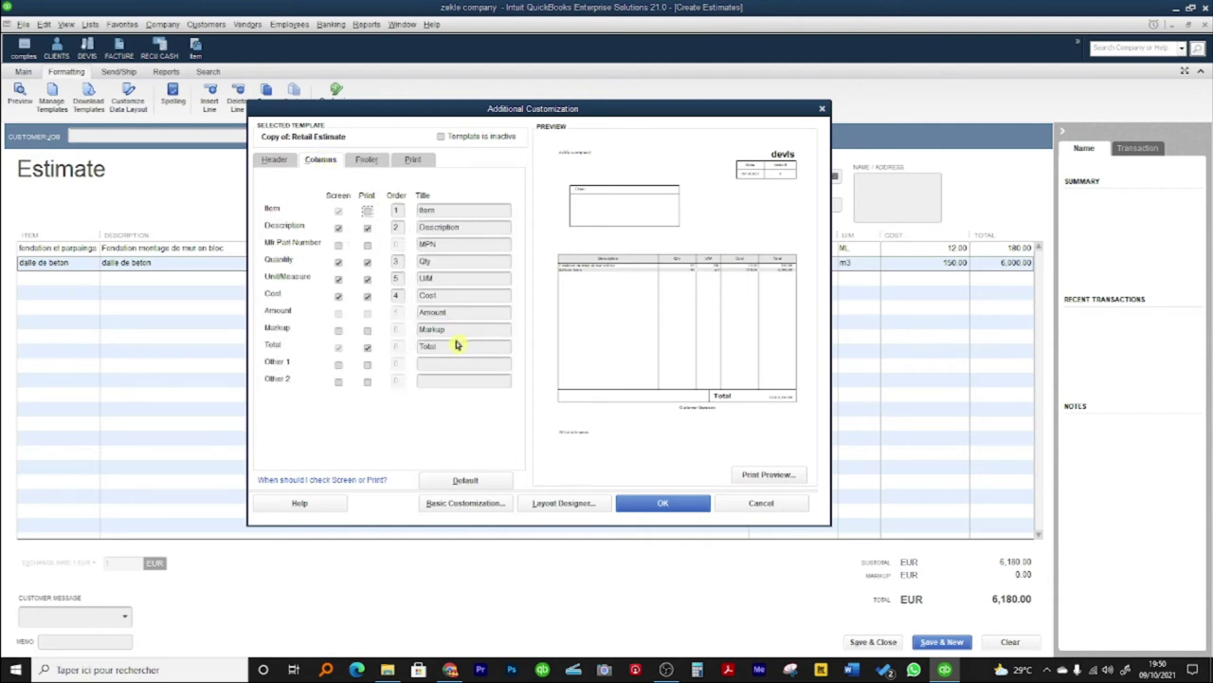
pyautogui.click(413, 161)
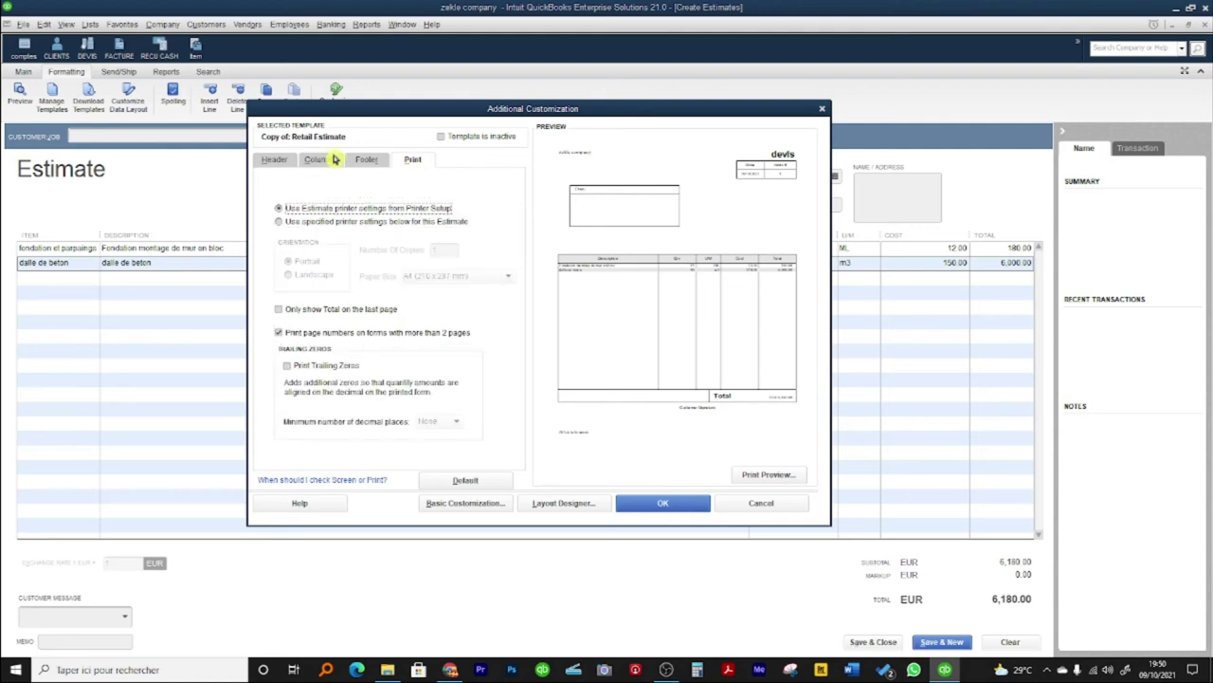
pyautogui.click(277, 160)
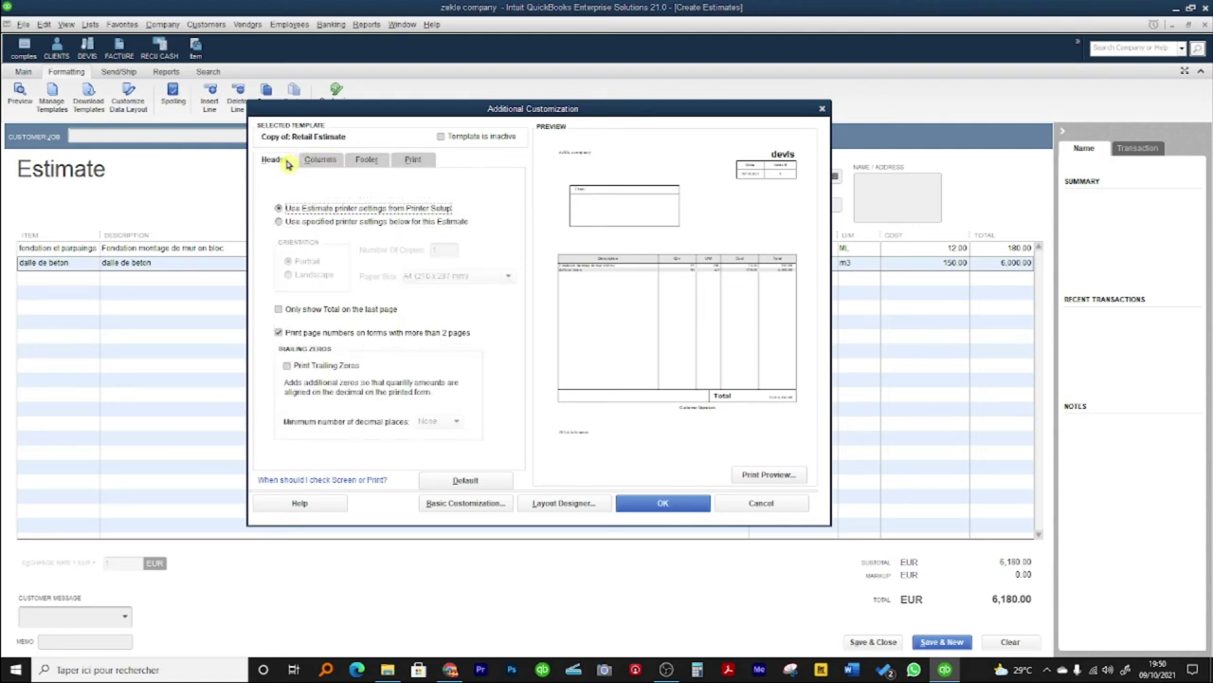
pyautogui.press('Tab')
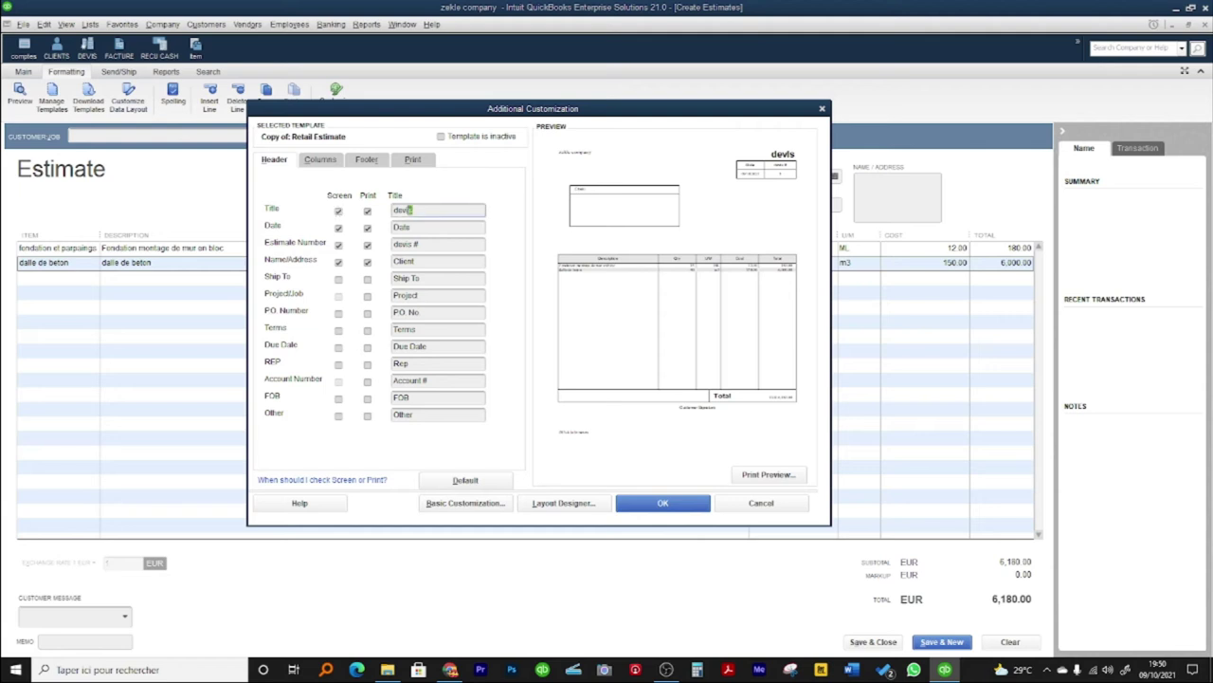
pyautogui.write('DEVIS')
pyautogui.click(440, 263)
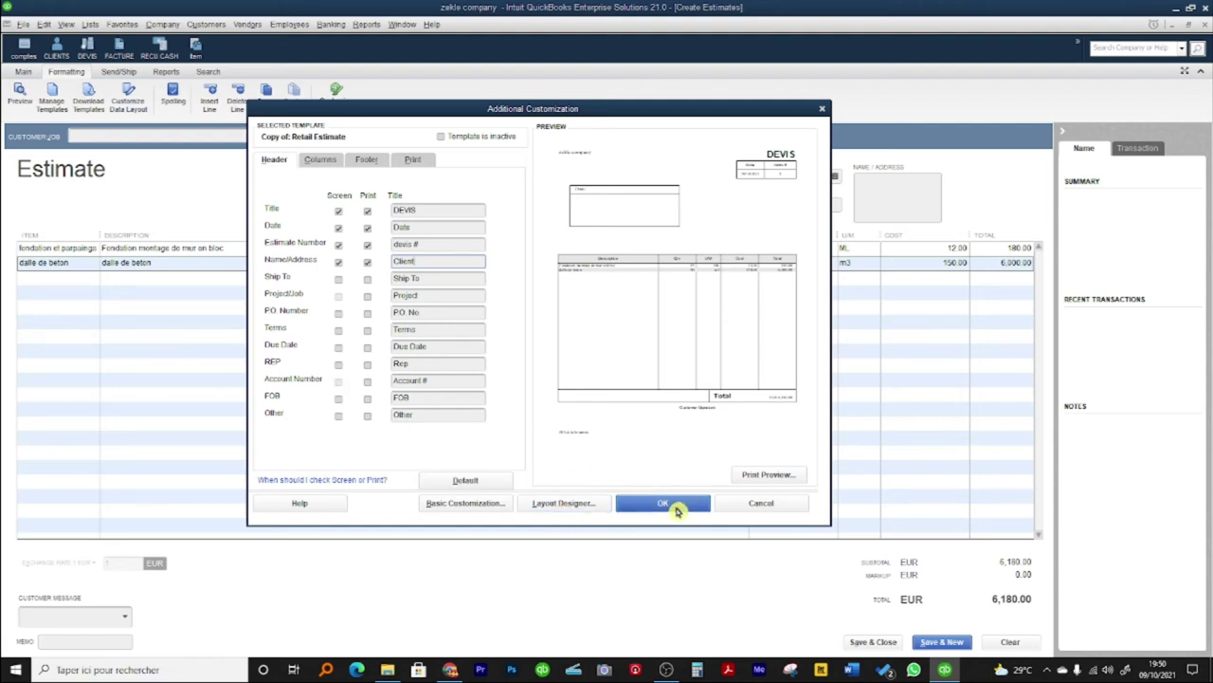
# Open the template copy in the Layout Designer and shift the DEVIS title slightly up and left, to about 4.00, 0.44.
pyautogui.click(582, 509)
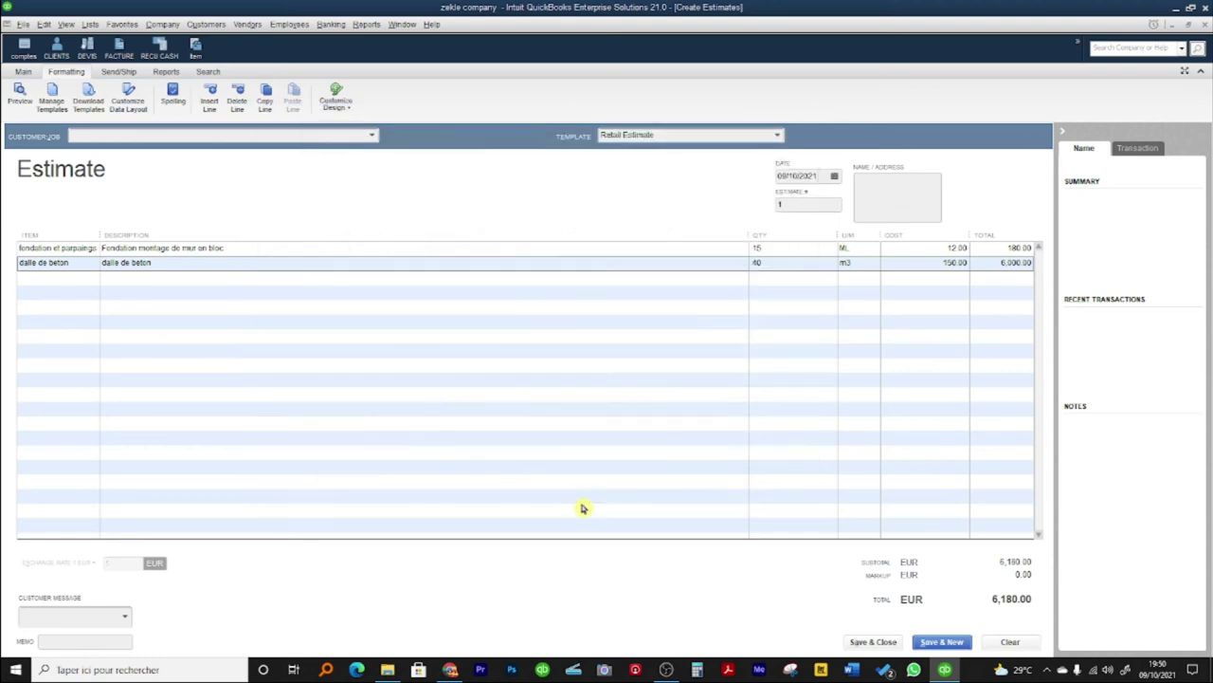
pyautogui.click(475, 583)
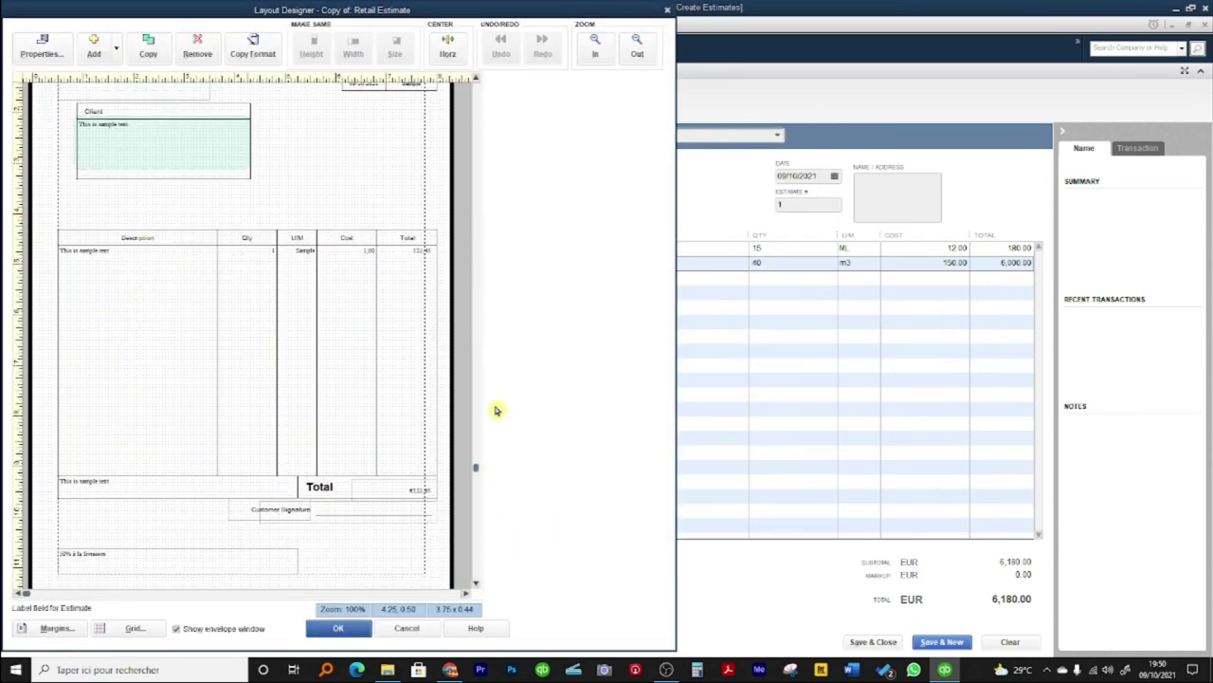
pyautogui.click(476, 80)
pyautogui.click(475, 80)
pyautogui.click(476, 80)
pyautogui.moveTo(512, 14); pyautogui.dragTo(792, 46)
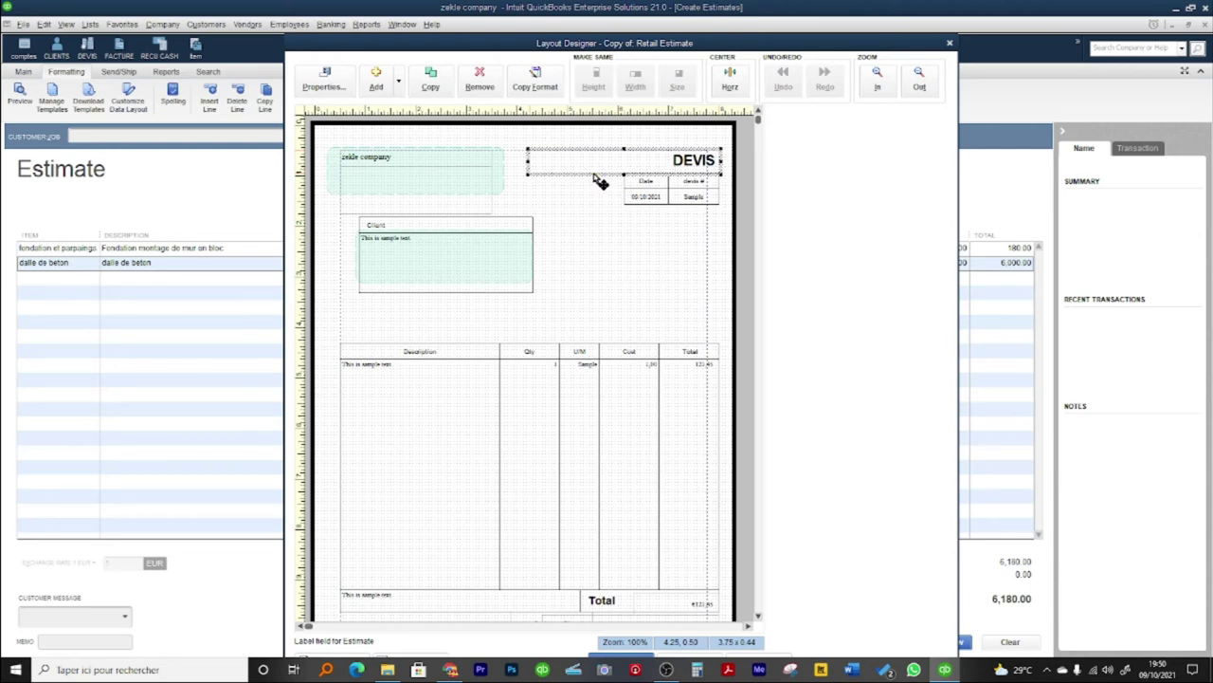
pyautogui.moveTo(600, 178); pyautogui.dragTo(590, 175)
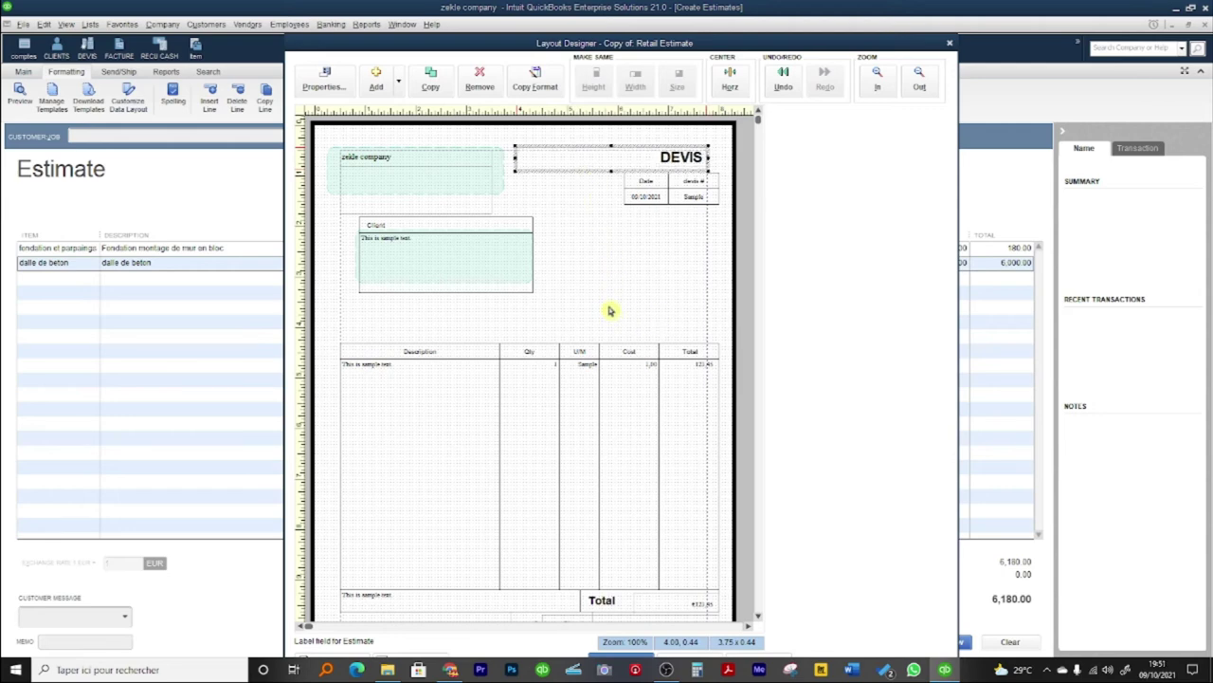
# Change the font of the DEVIS title to Arial Rounded MT in its label properties.
pyautogui.doubleClick(598, 162)
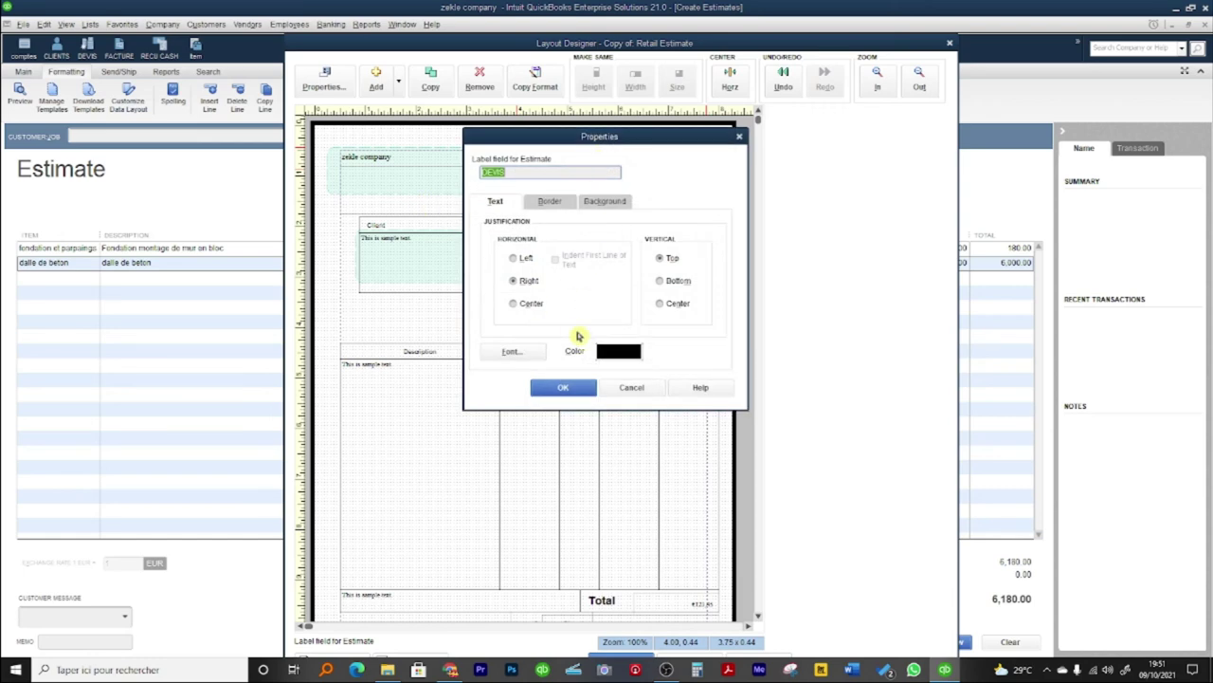
pyautogui.click(511, 351)
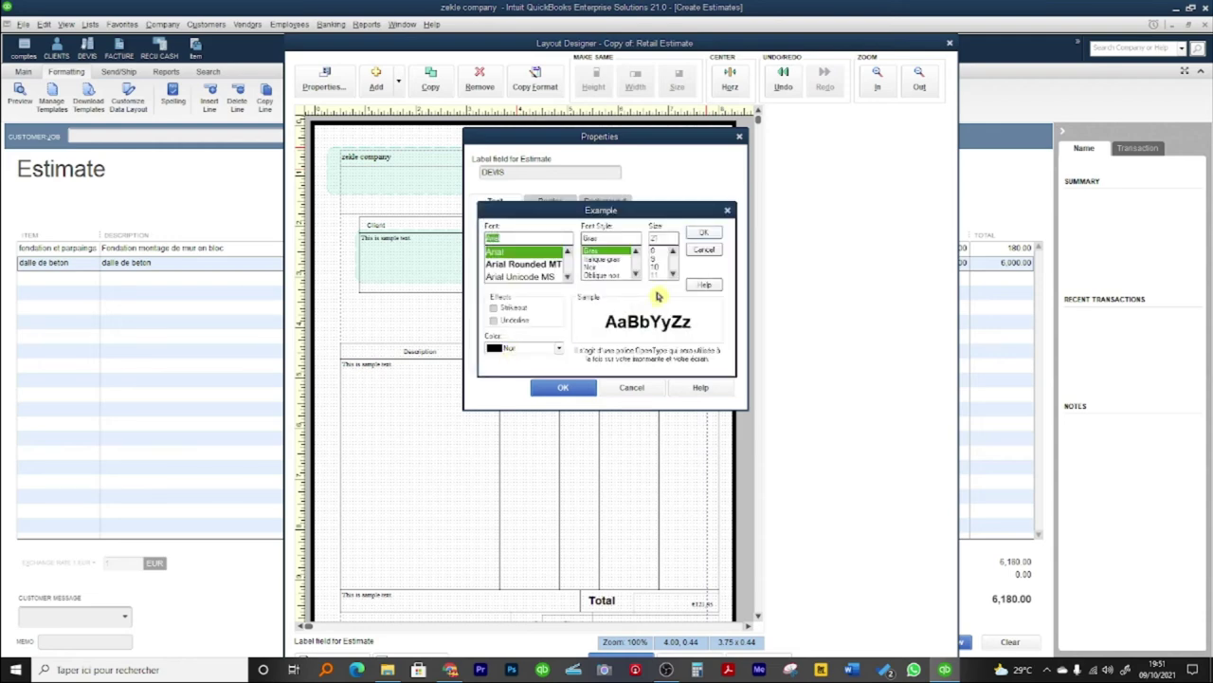
pyautogui.click(531, 267)
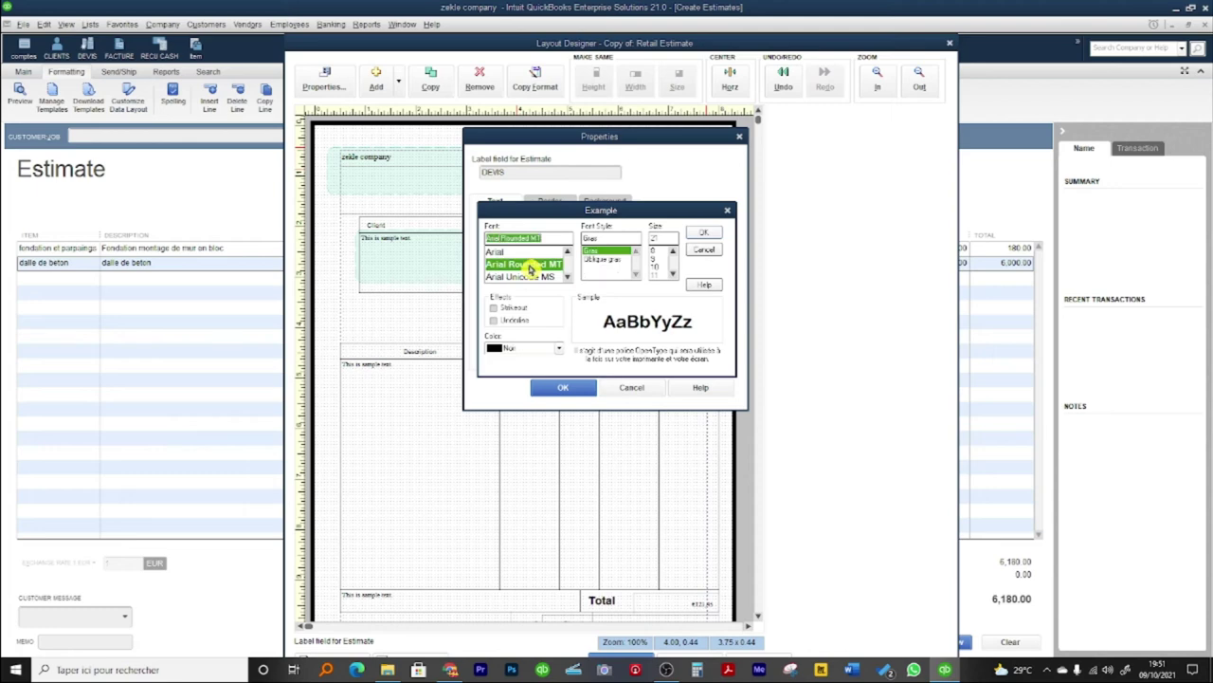
pyautogui.click(716, 234)
pyautogui.click(569, 387)
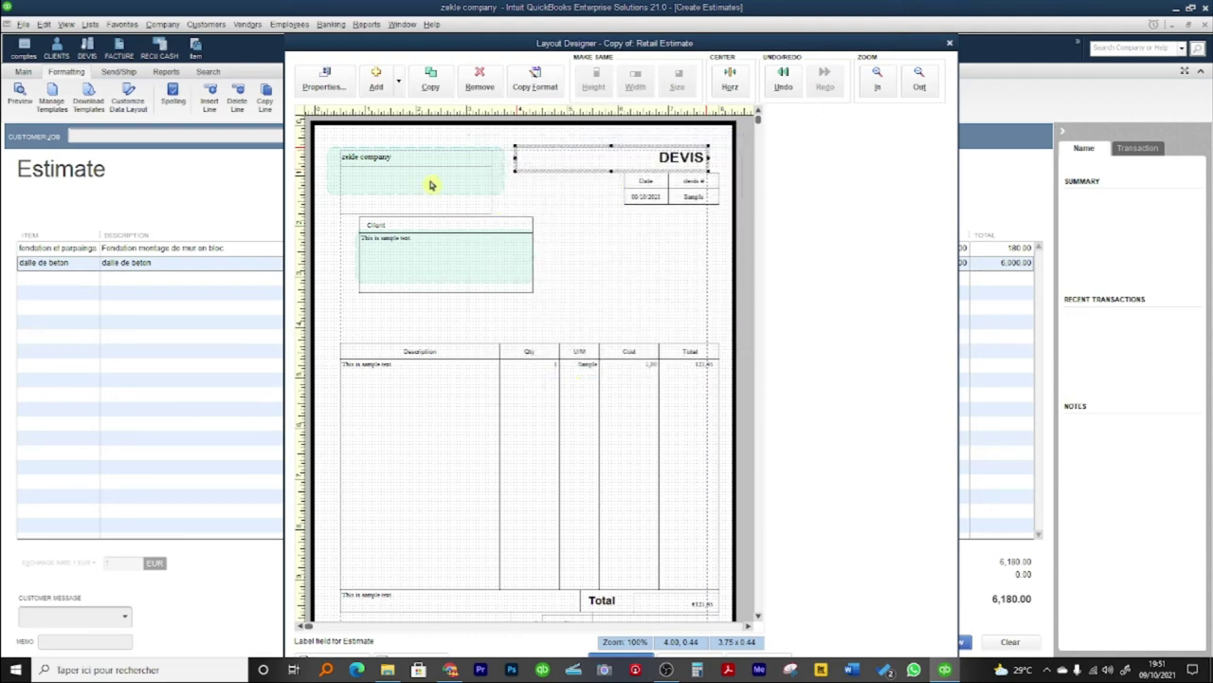
# Set the company name field's font to TS Block at size 14.
pyautogui.click(394, 159)
pyautogui.doubleClick(395, 159)
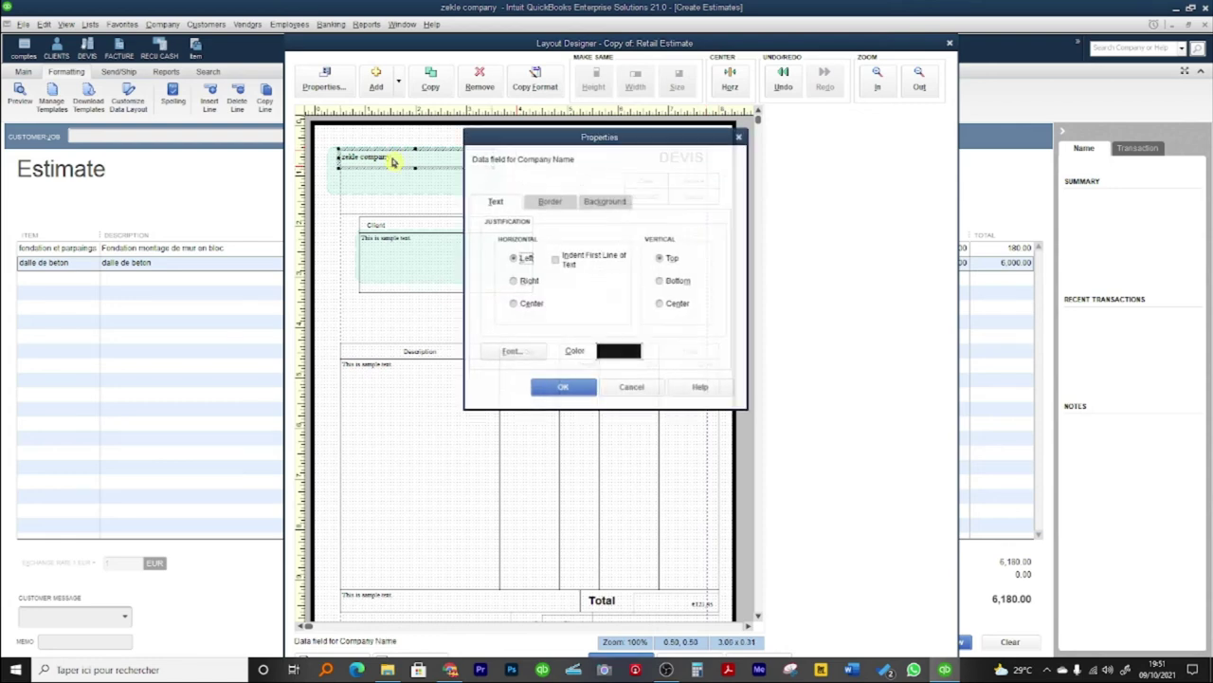
pyautogui.click(511, 354)
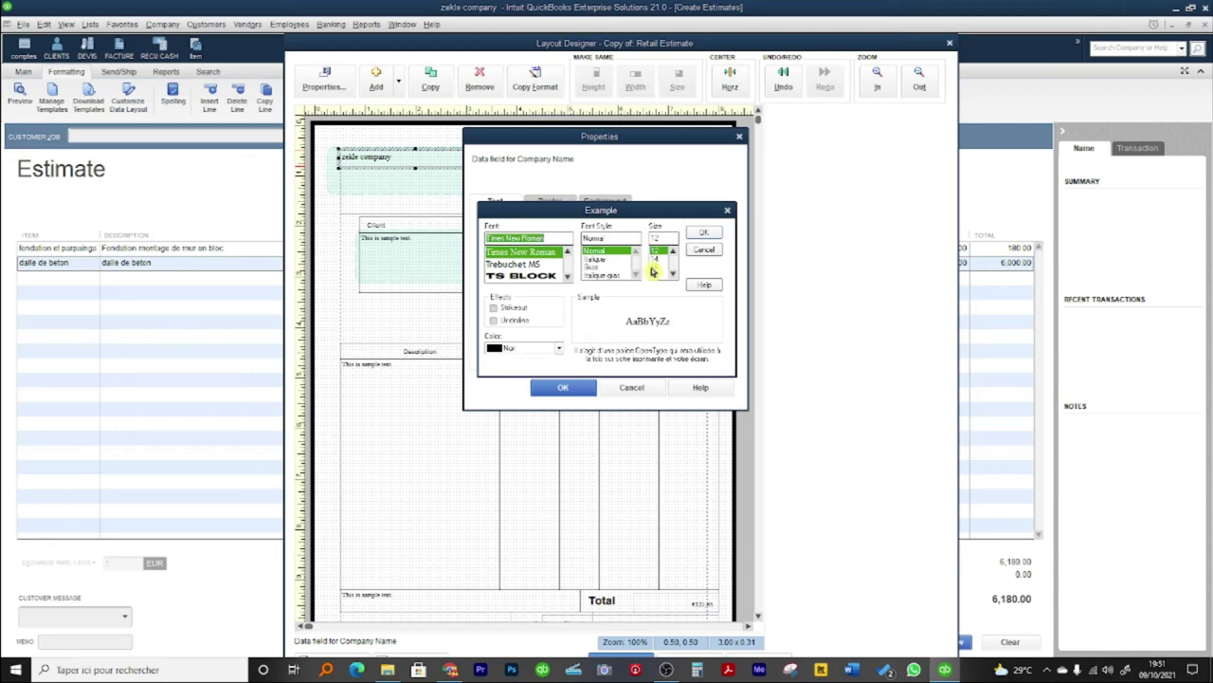
pyautogui.click(657, 261)
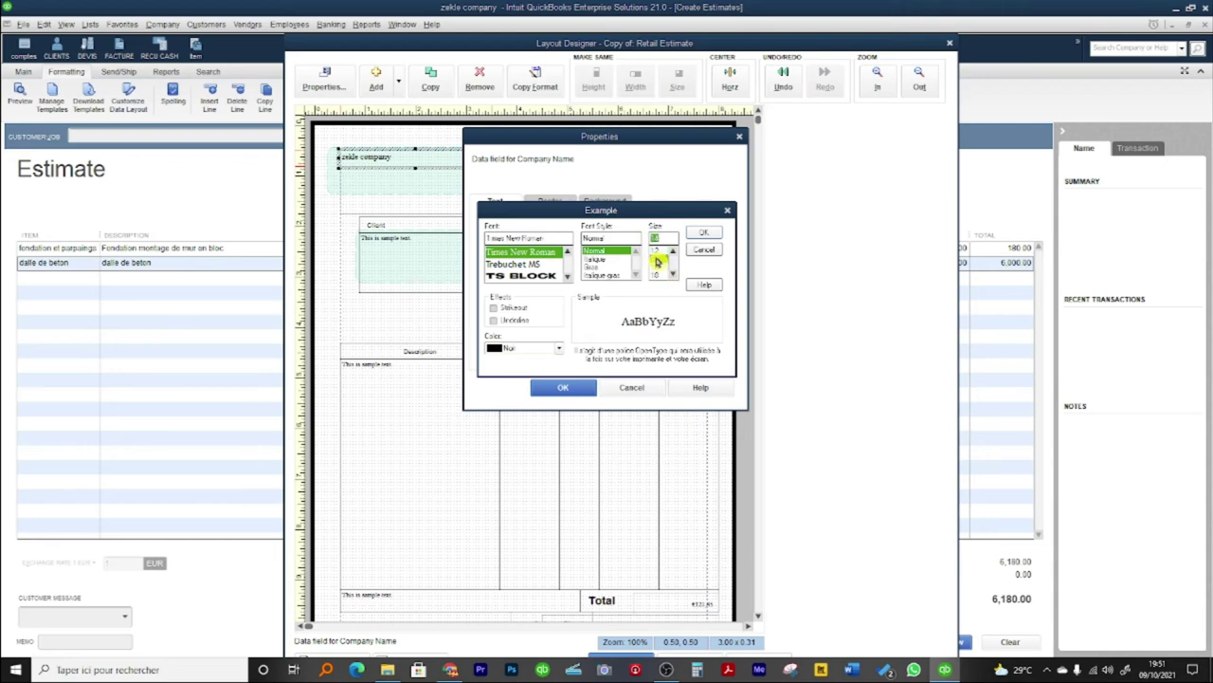
pyautogui.click(529, 277)
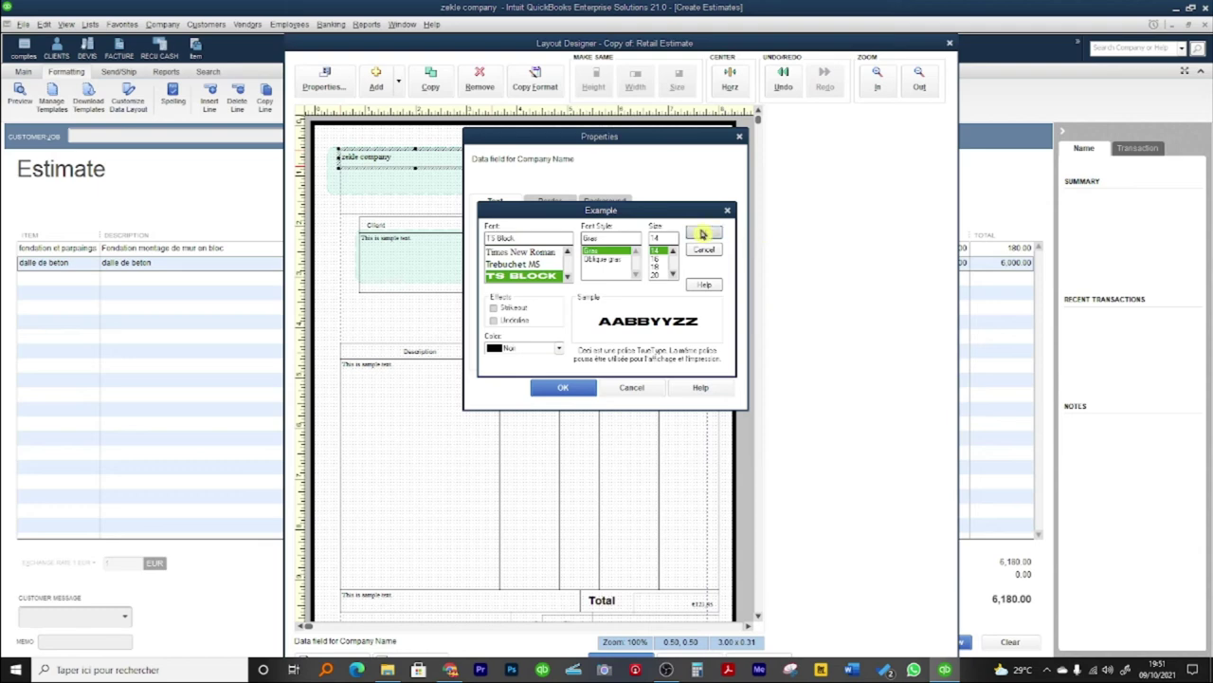
pyautogui.click(702, 233)
pyautogui.click(563, 388)
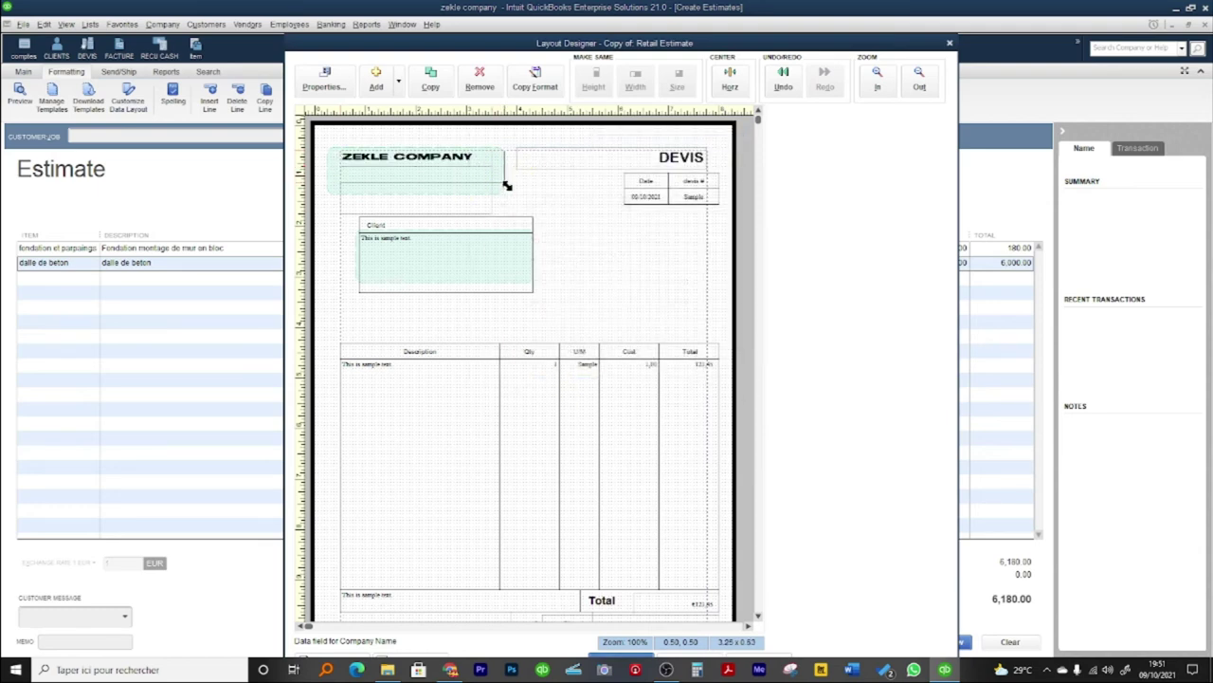
# Accept the layout changes and apply the additional customization to the estimate template.
pyautogui.click(590, 239)
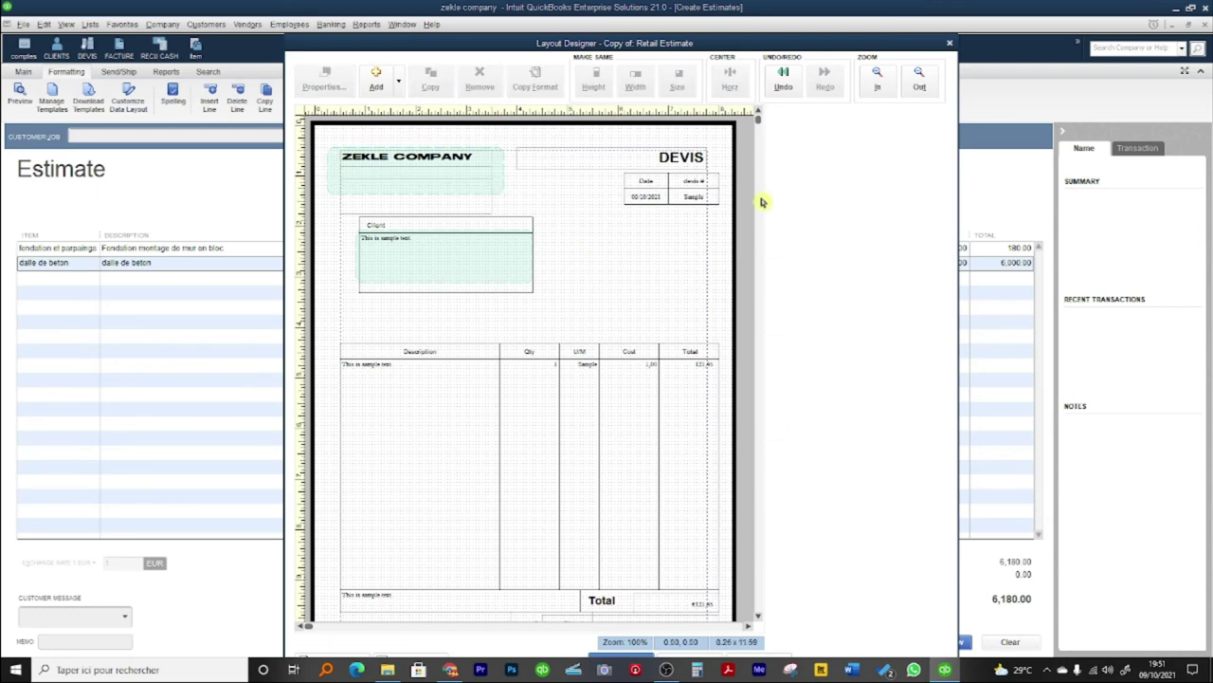
pyautogui.scroll(-1, 742, 406)
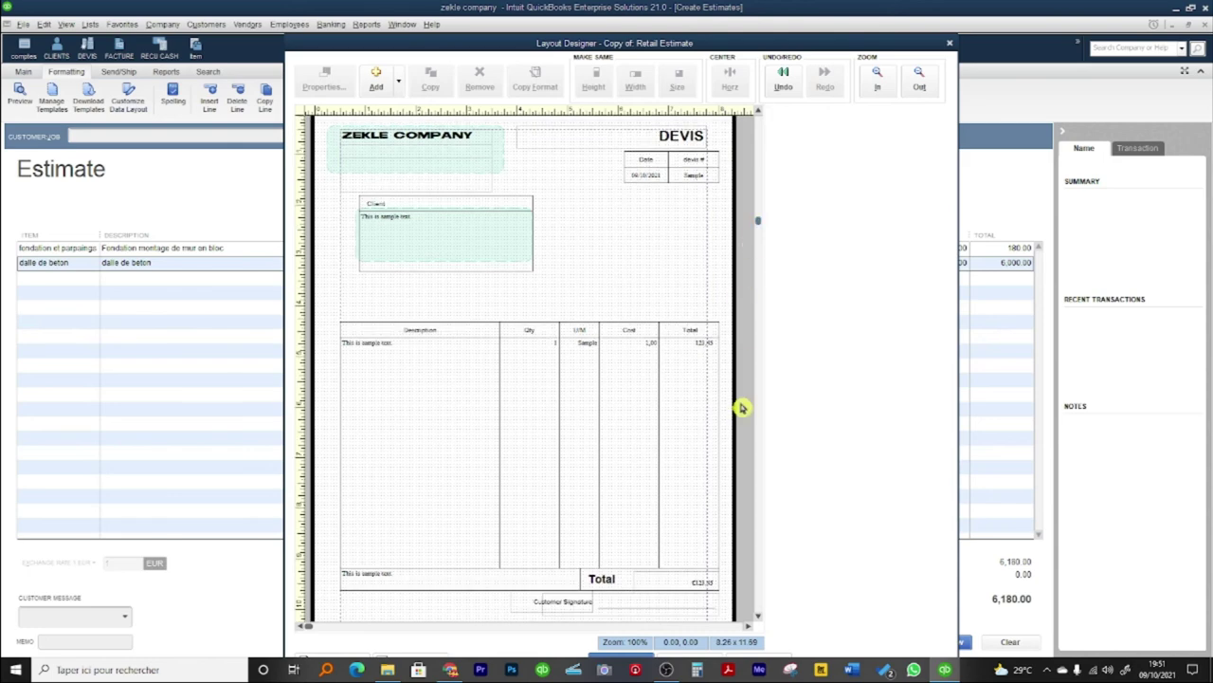
pyautogui.moveTo(758, 224); pyautogui.dragTo(759, 293)
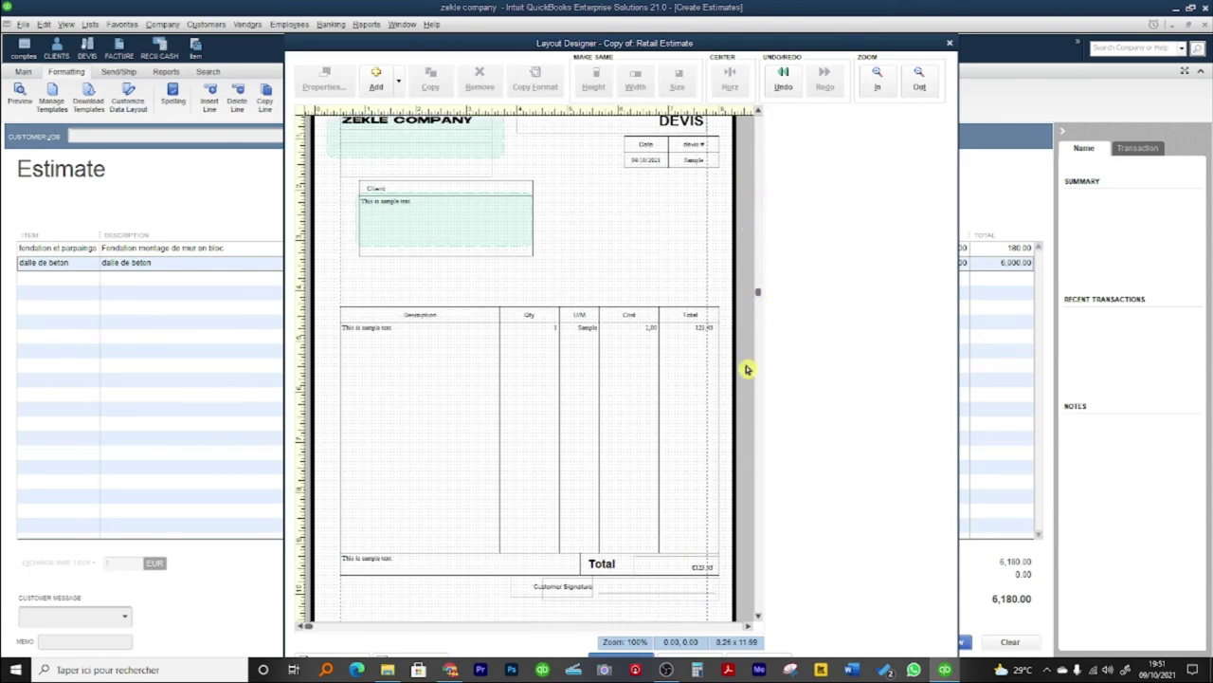
pyautogui.moveTo(901, 41); pyautogui.dragTo(885, 8)
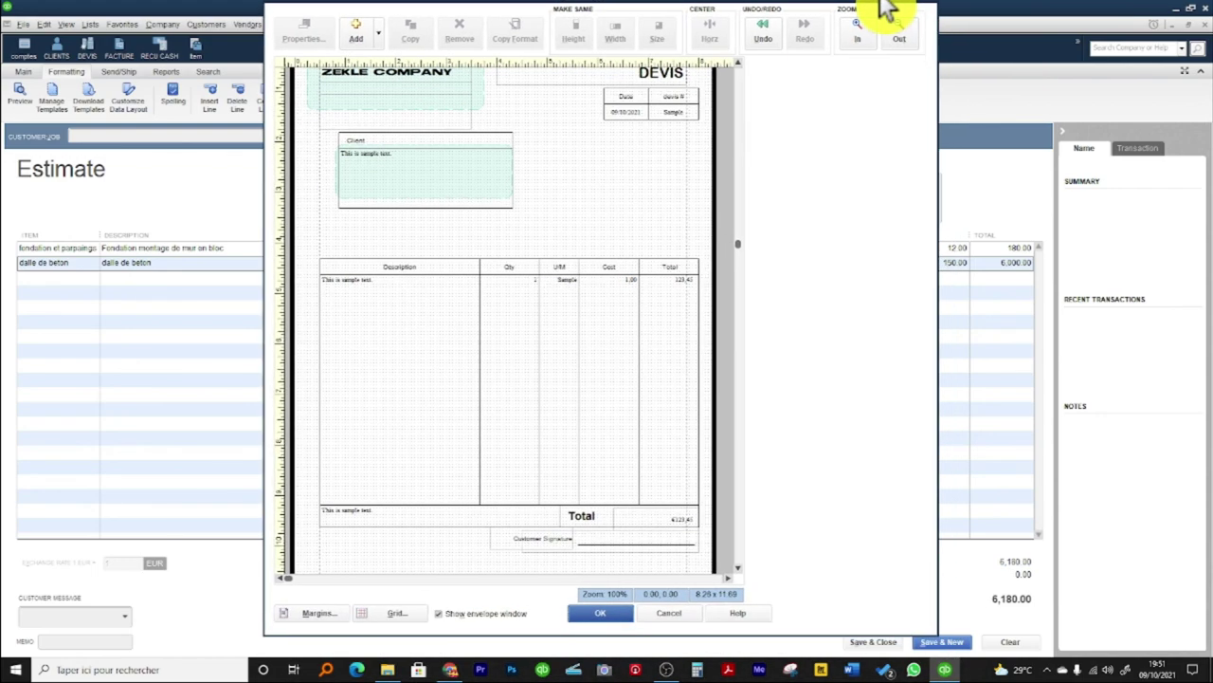
pyautogui.click(600, 613)
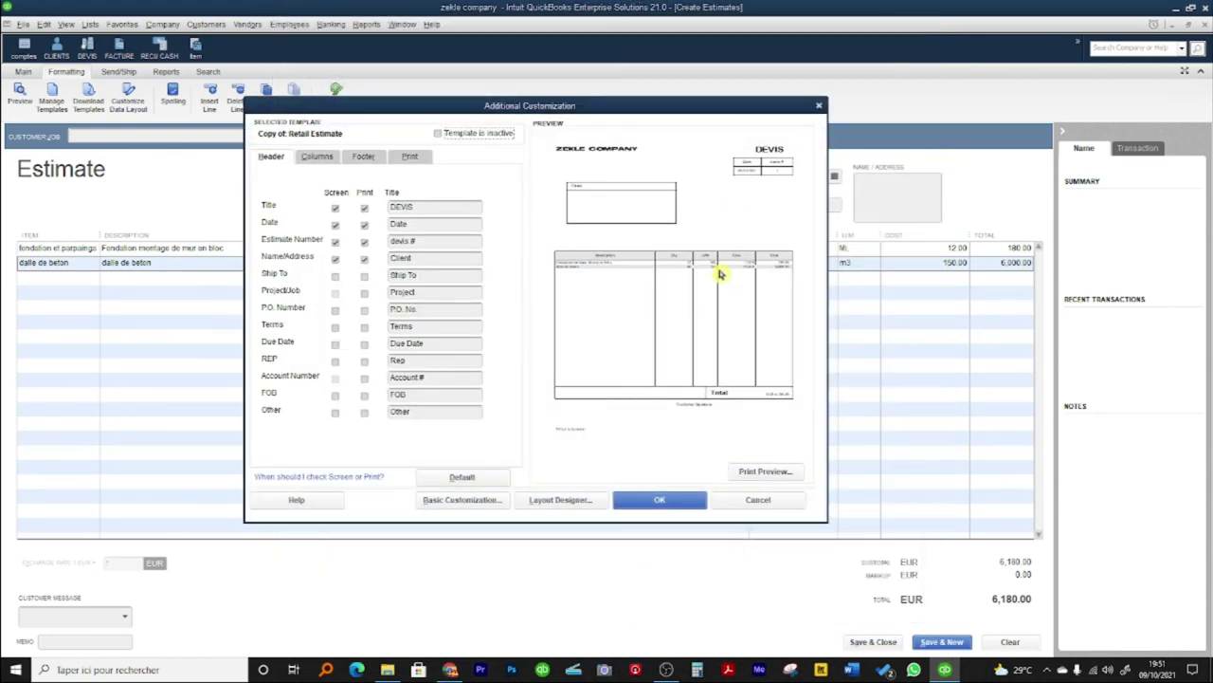
pyautogui.click(667, 501)
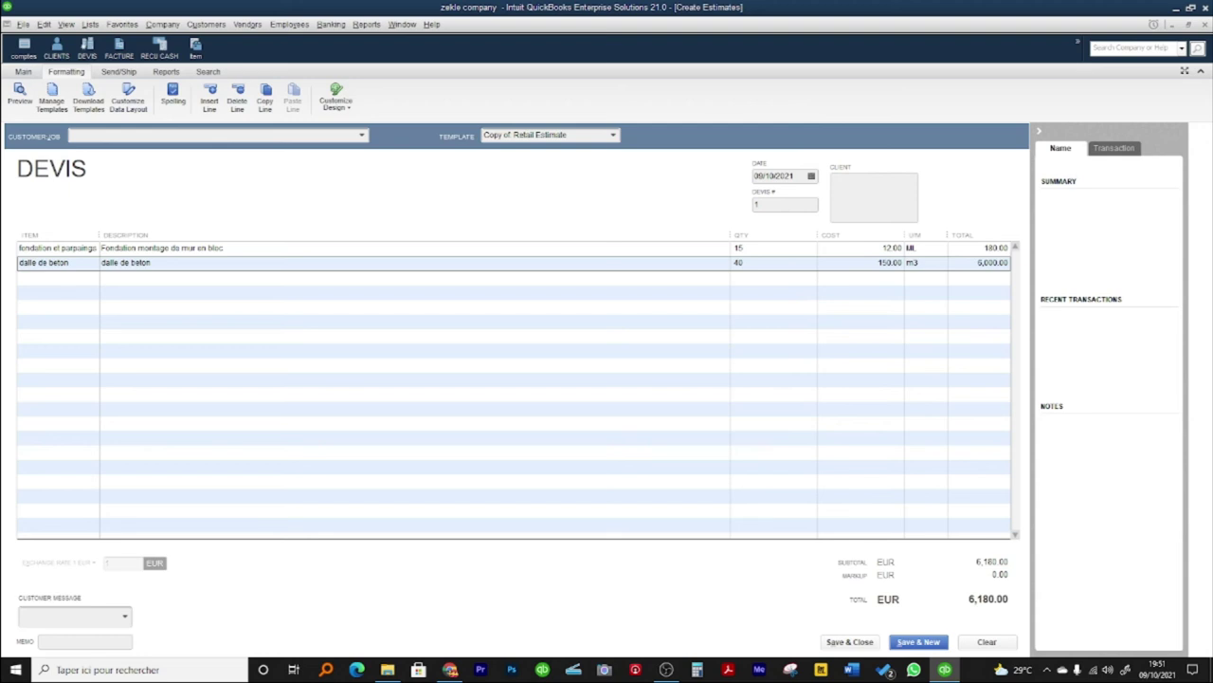
# Preview the printed estimate and examine its header, item table, signature line and footer text up close.
pyautogui.click(20, 92)
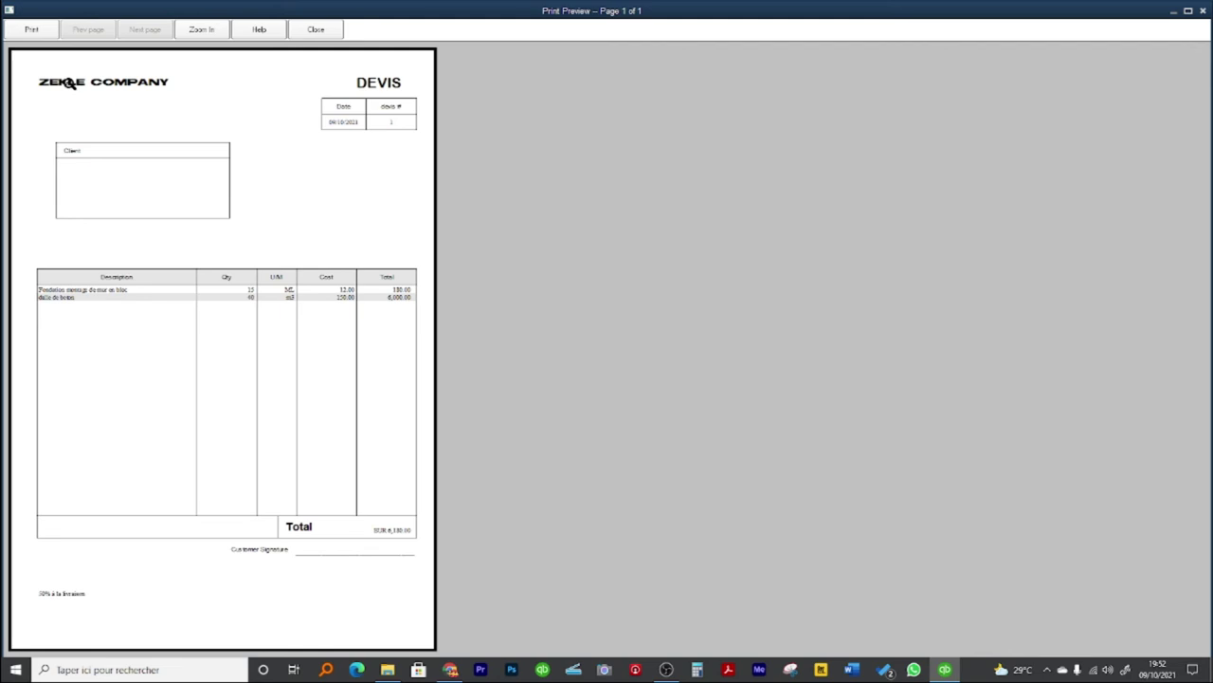
pyautogui.click(288, 559)
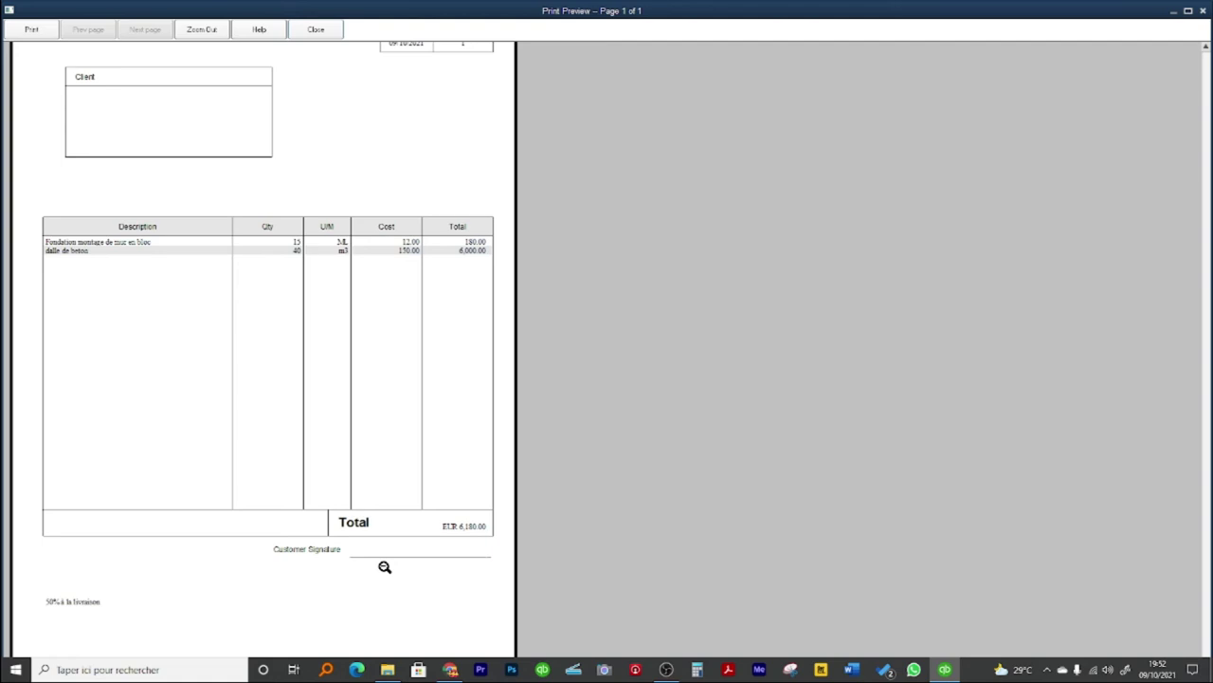
pyautogui.click(64, 604)
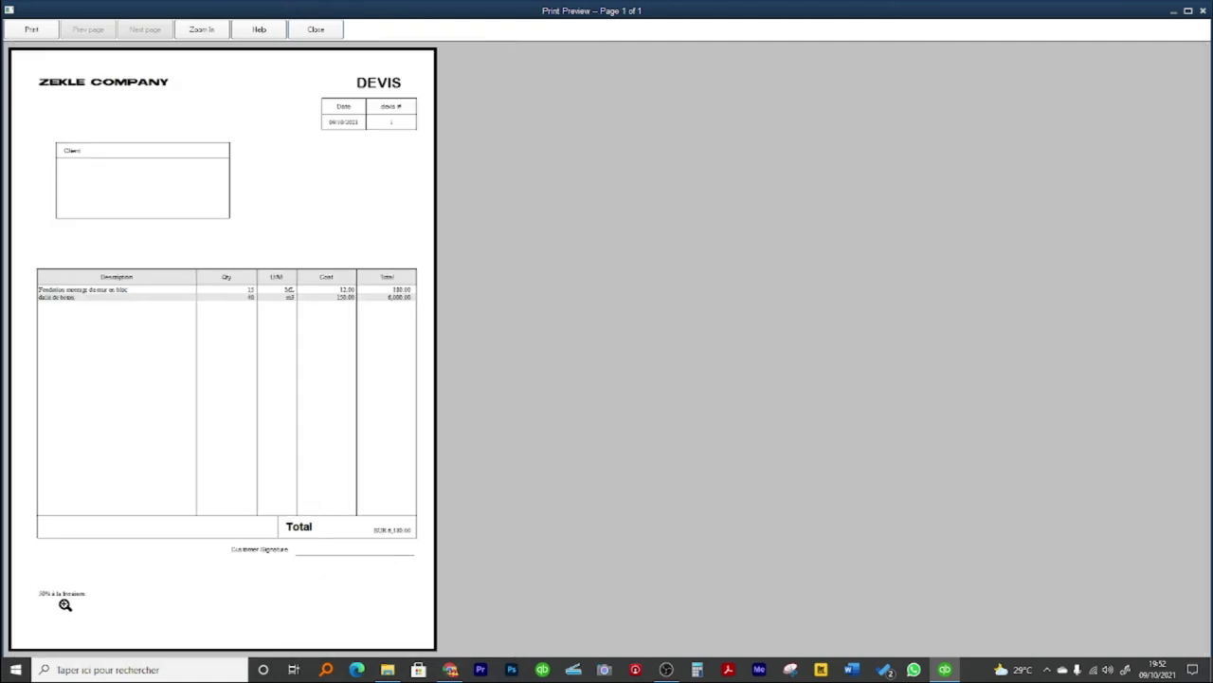
pyautogui.click(64, 604)
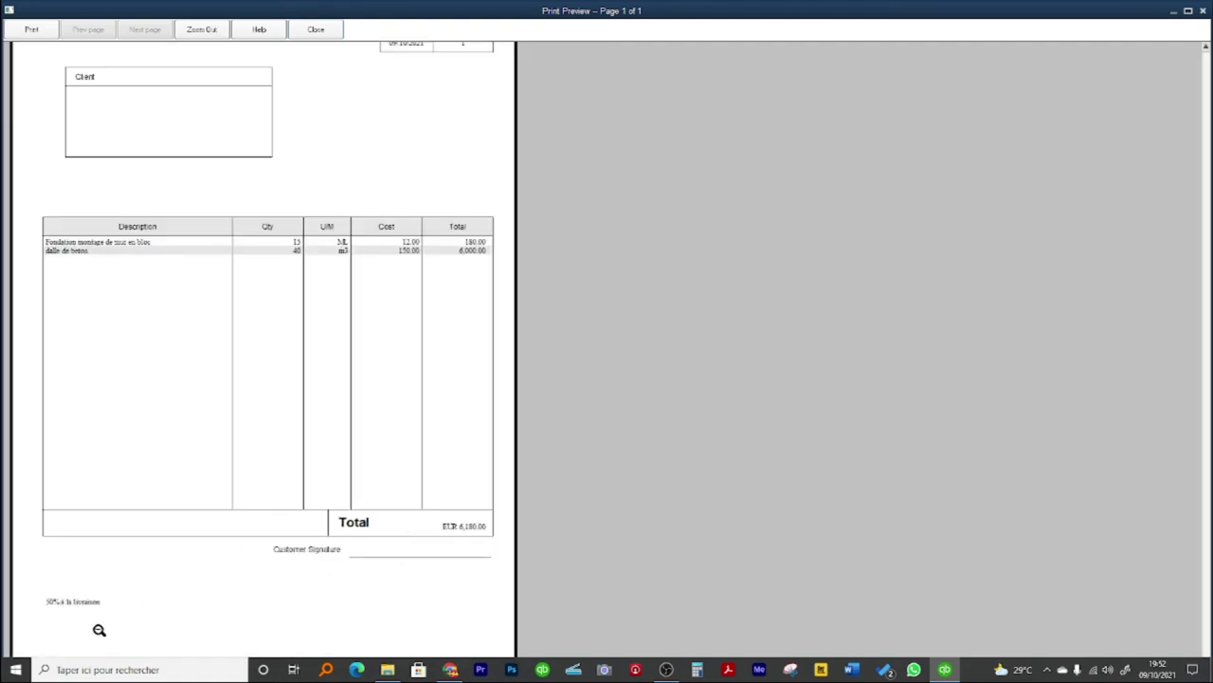
pyautogui.click(153, 513)
pyautogui.click(314, 31)
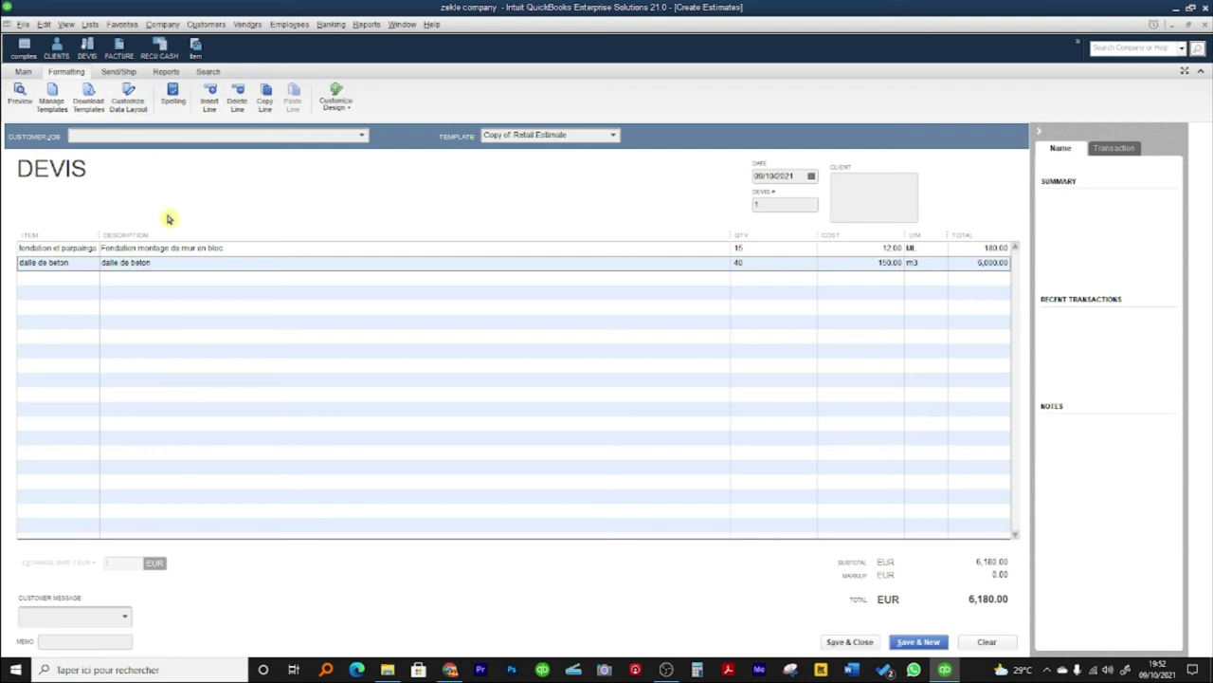
# Rename the customized estimate template as DEVIS ZEKLE and save the customization.
pyautogui.click(127, 106)
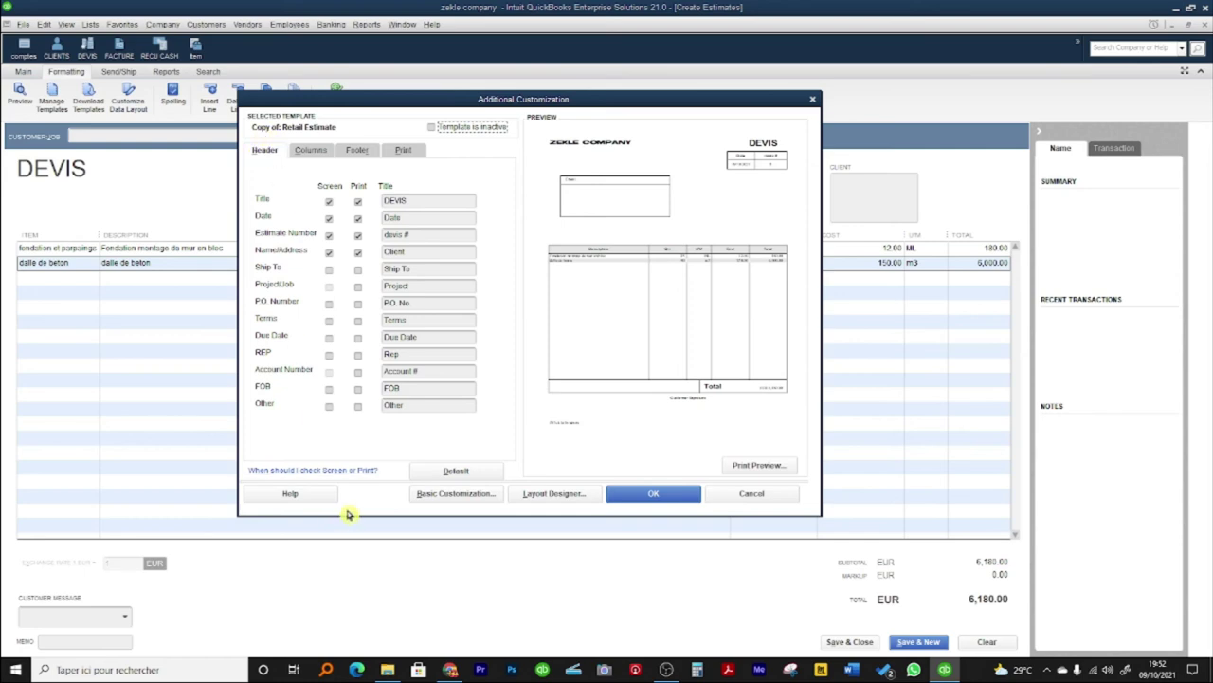
pyautogui.click(459, 494)
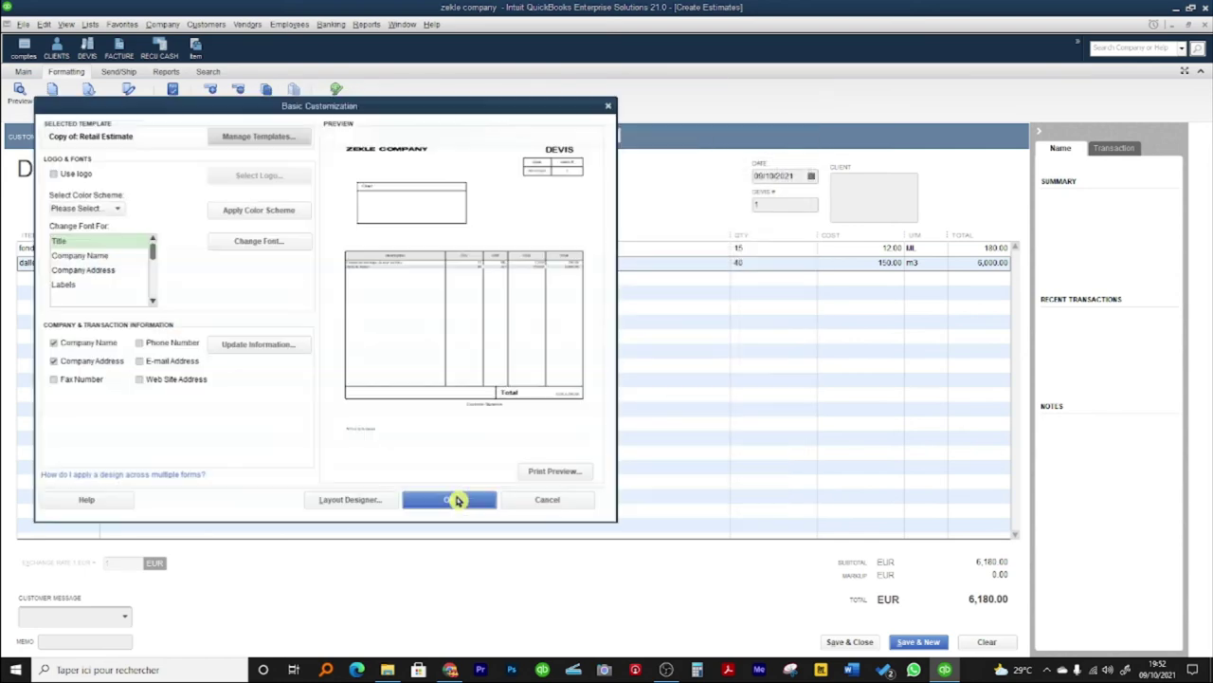
pyautogui.click(251, 136)
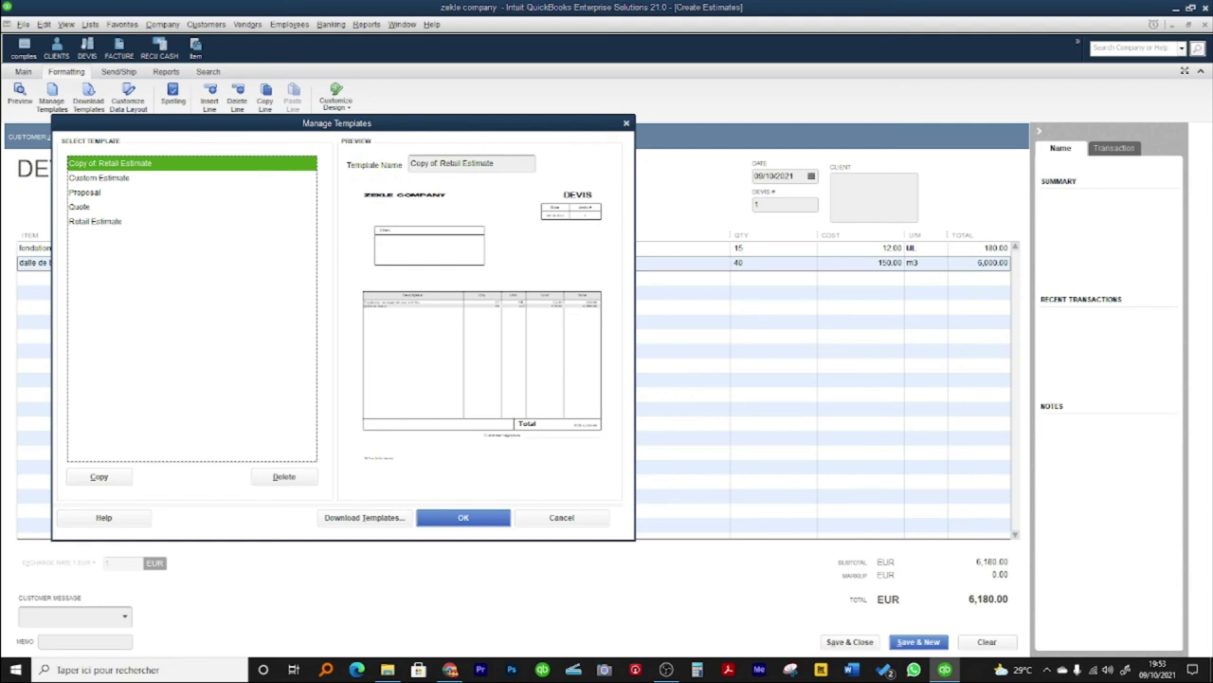
pyautogui.press('Tab')
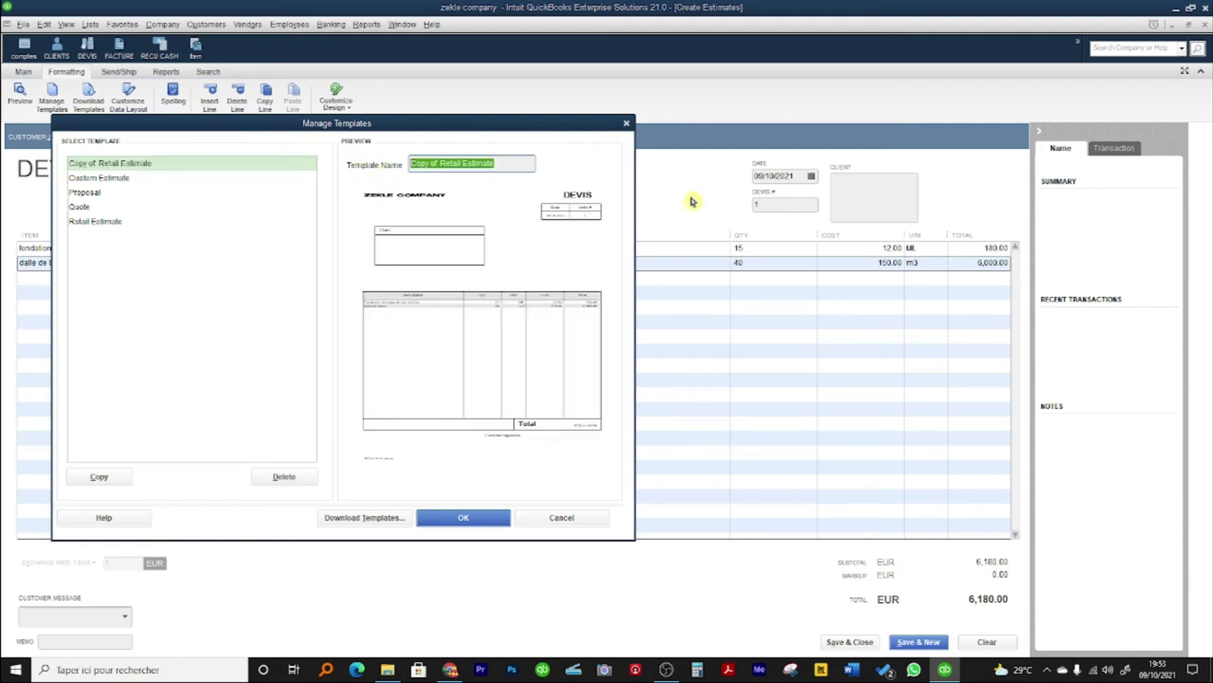
pyautogui.write('DEVIS ZEKLE')
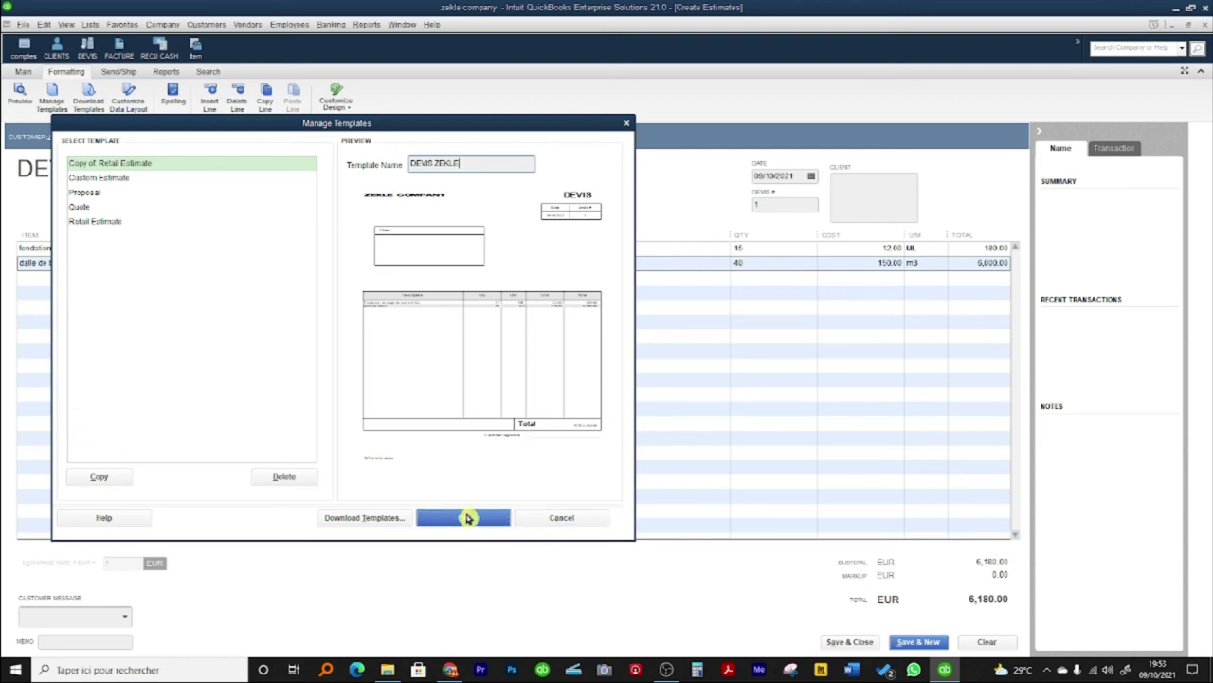
pyautogui.click(467, 517)
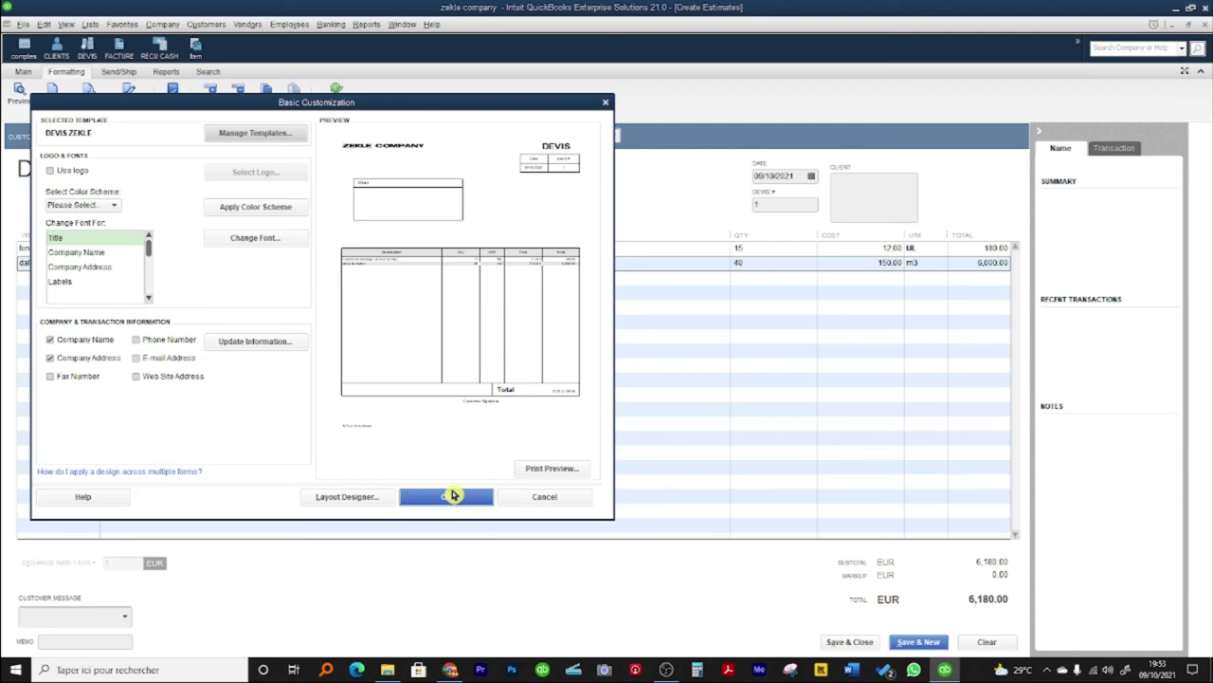
pyautogui.click(453, 494)
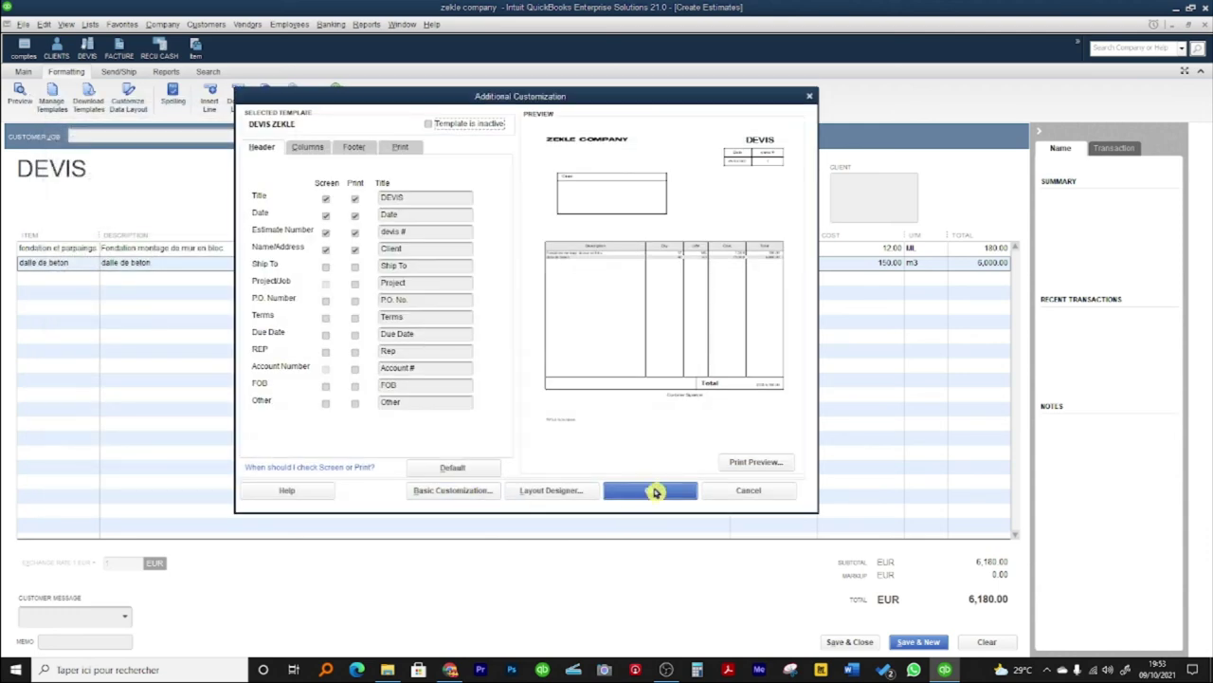
pyautogui.click(655, 492)
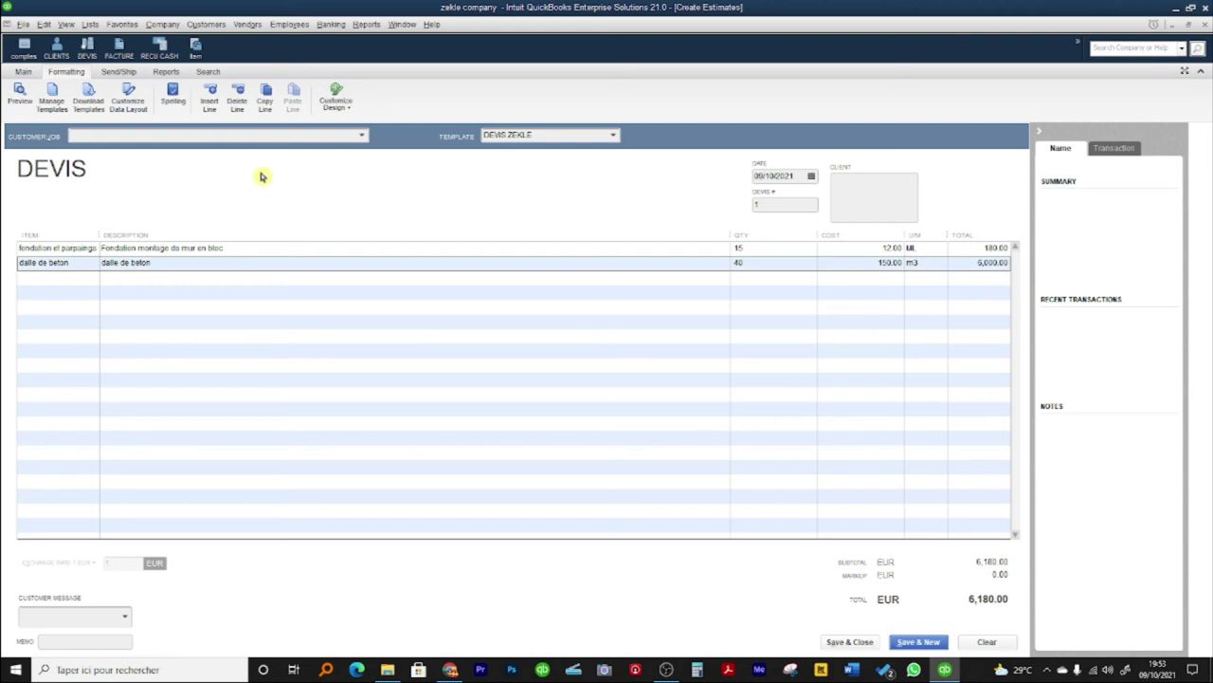
# Choose DEVIS ZEKLE as the estimate's template and try to save the estimate.
pyautogui.click(613, 137)
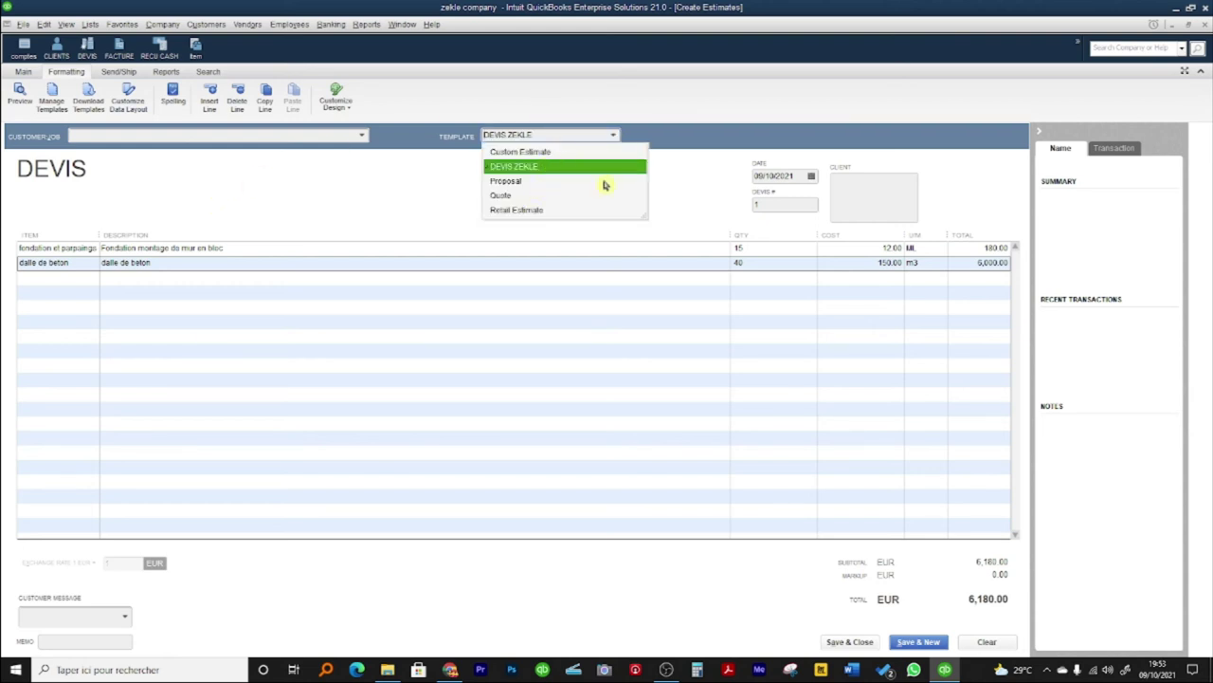
pyautogui.click(592, 161)
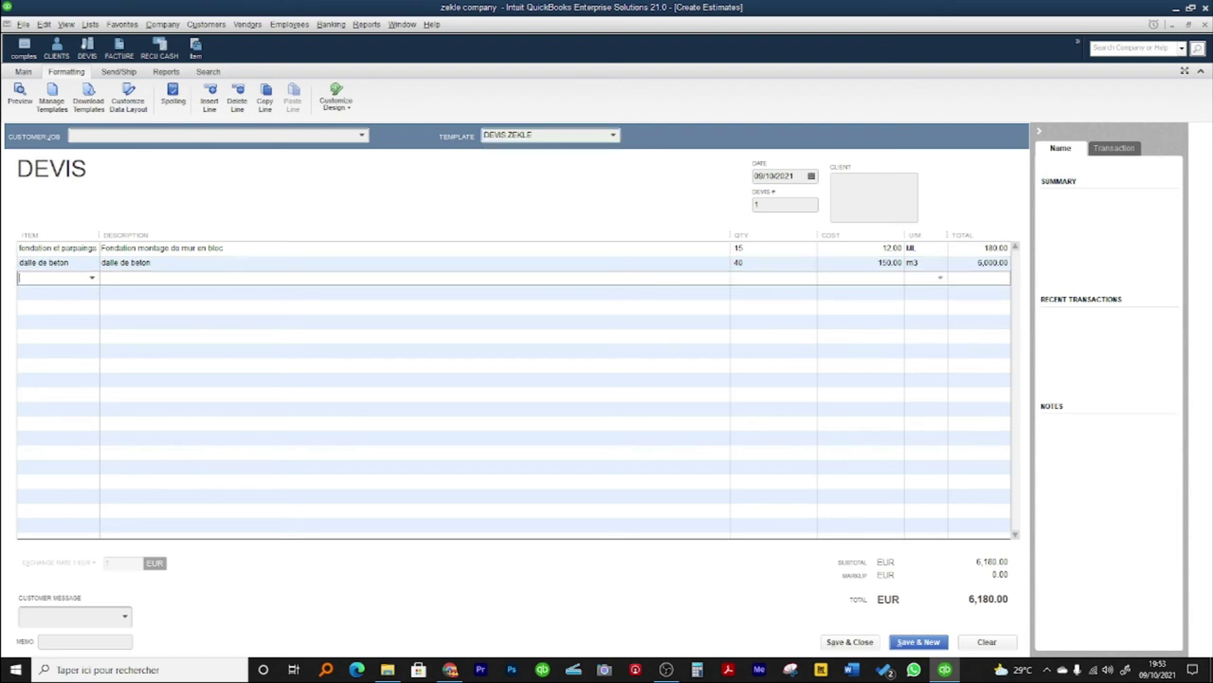
pyautogui.click(927, 637)
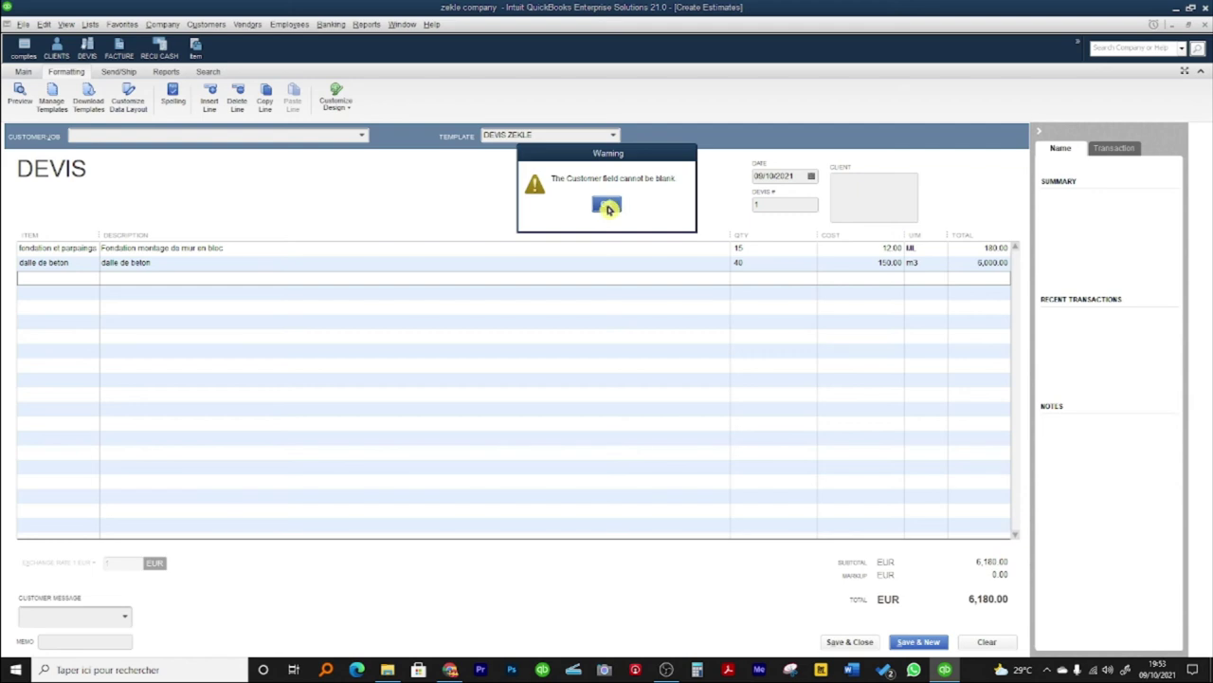
pyautogui.click(603, 208)
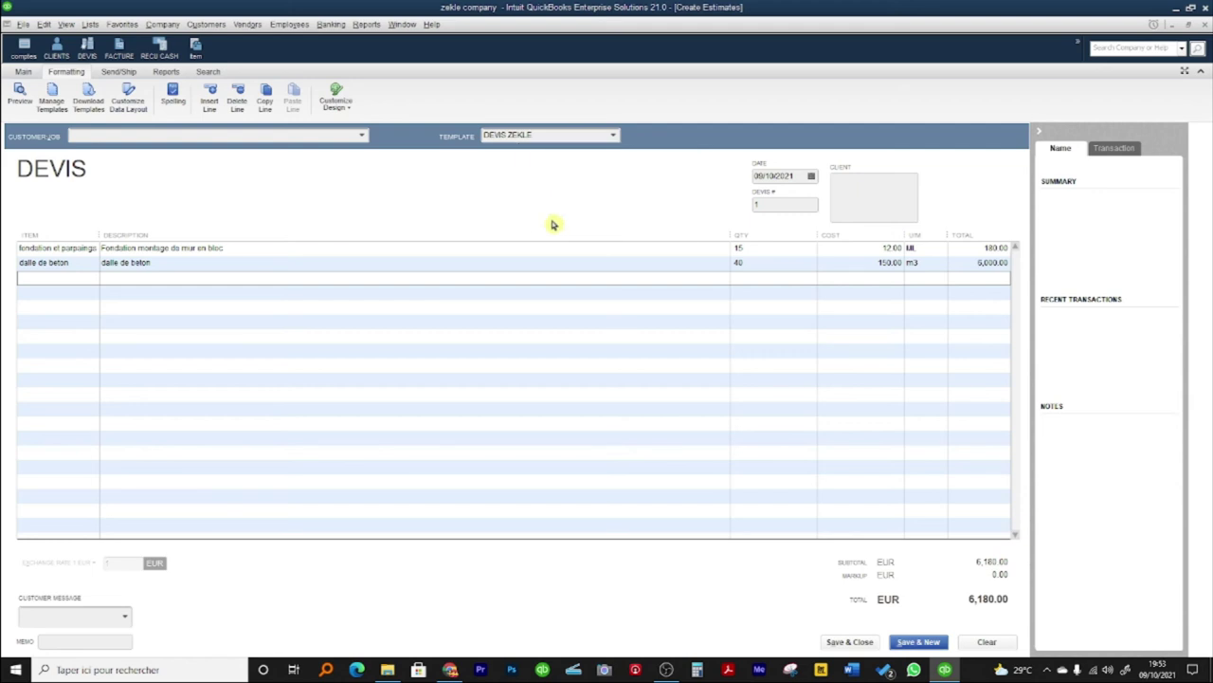
# Add a new customer named CASH and assign it to the estimate.
pyautogui.click(361, 136)
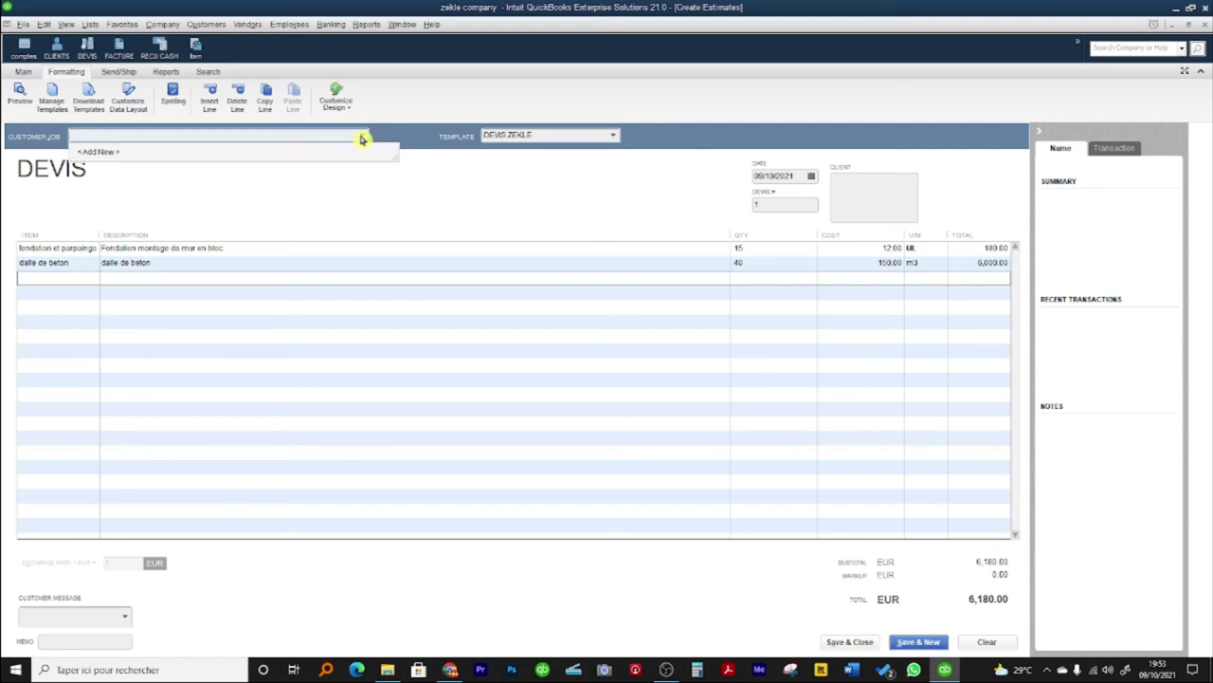
pyautogui.click(112, 158)
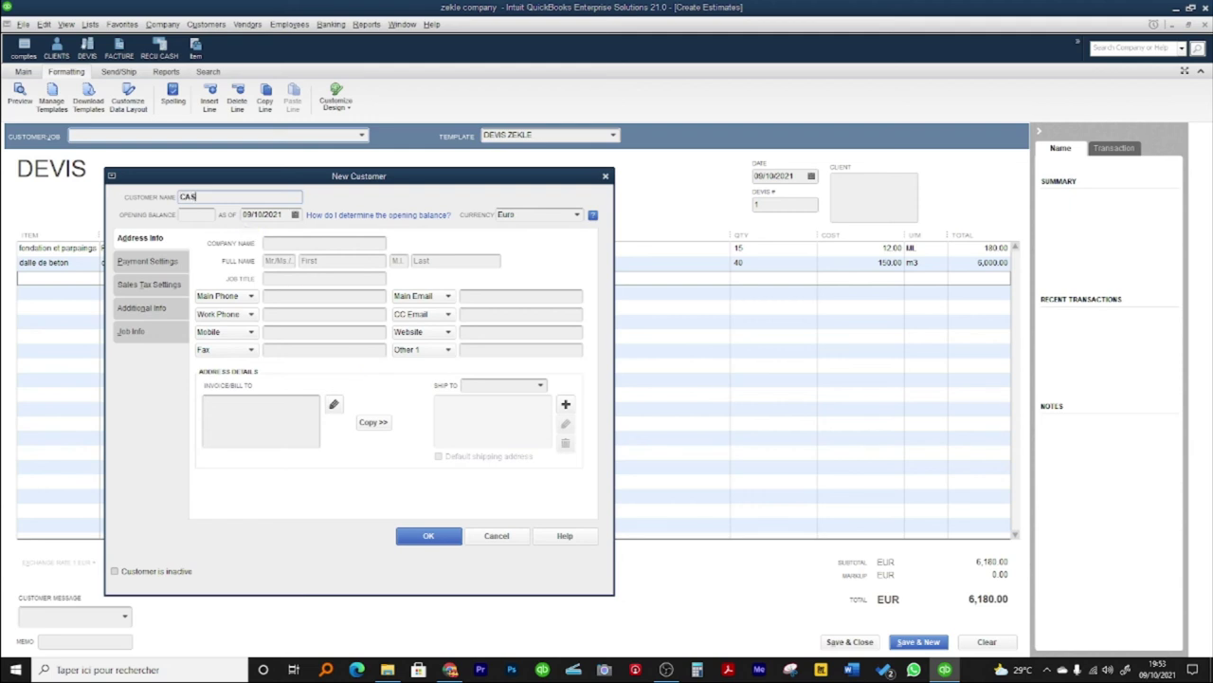
pyautogui.click(429, 535)
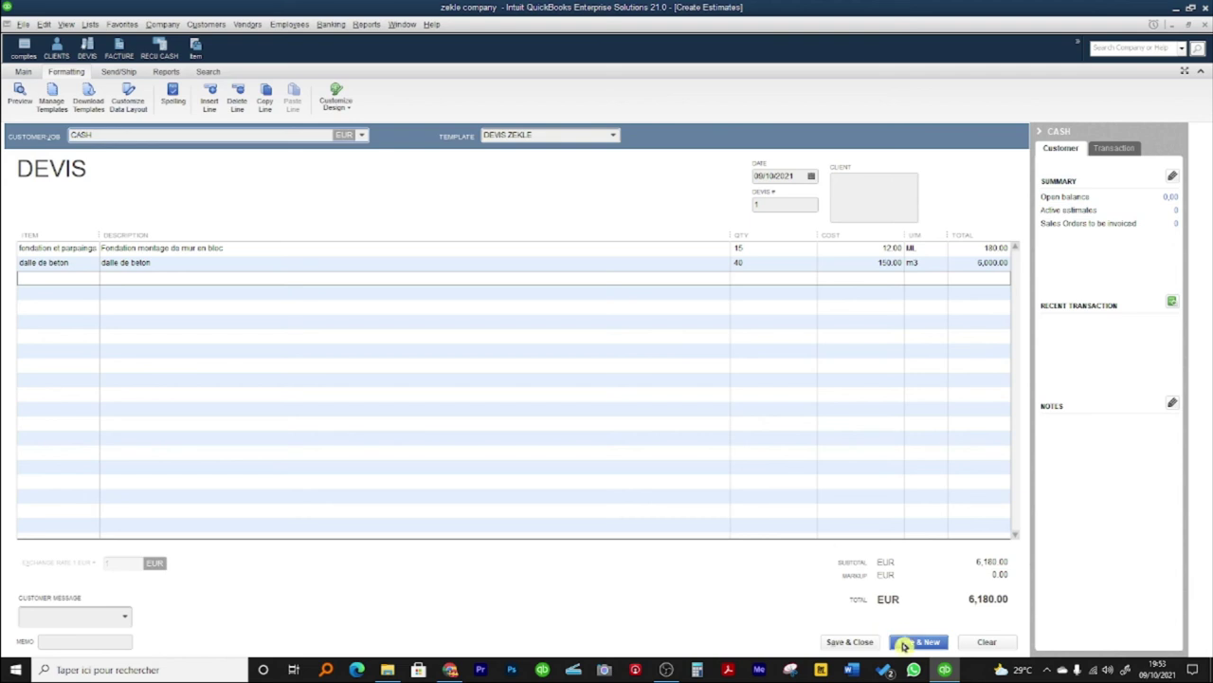
# Save and close the estimate, and open the customer list with its name column widened.
pyautogui.click(850, 643)
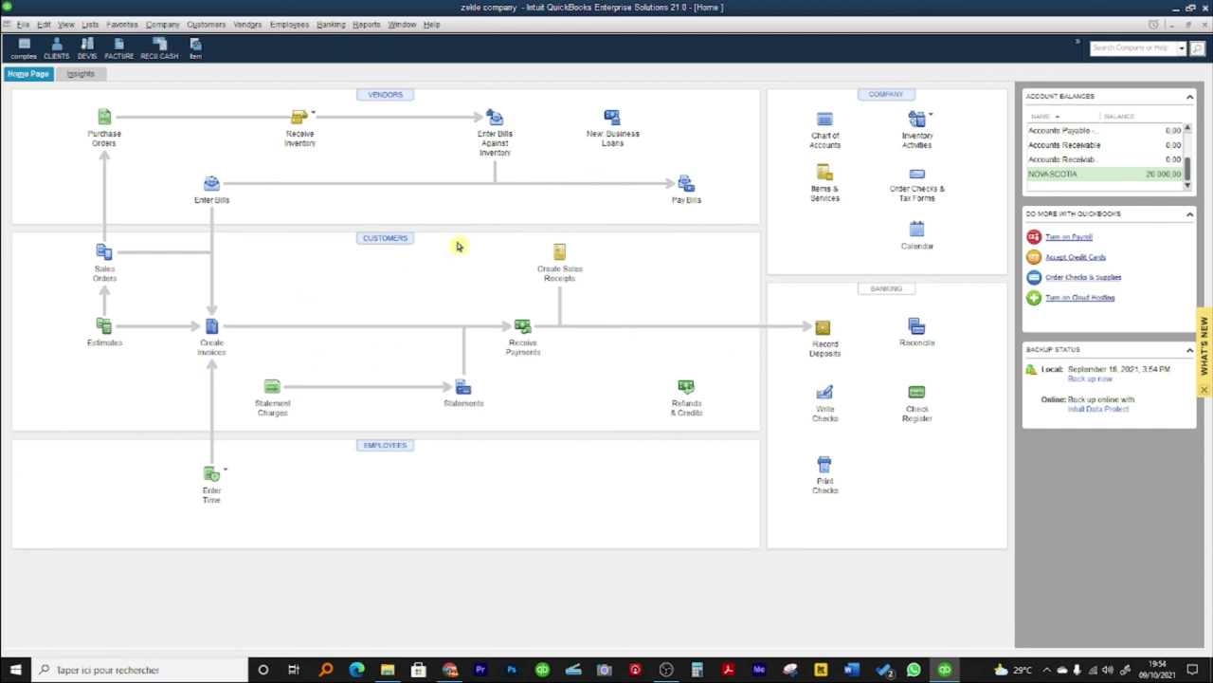
pyautogui.click(385, 240)
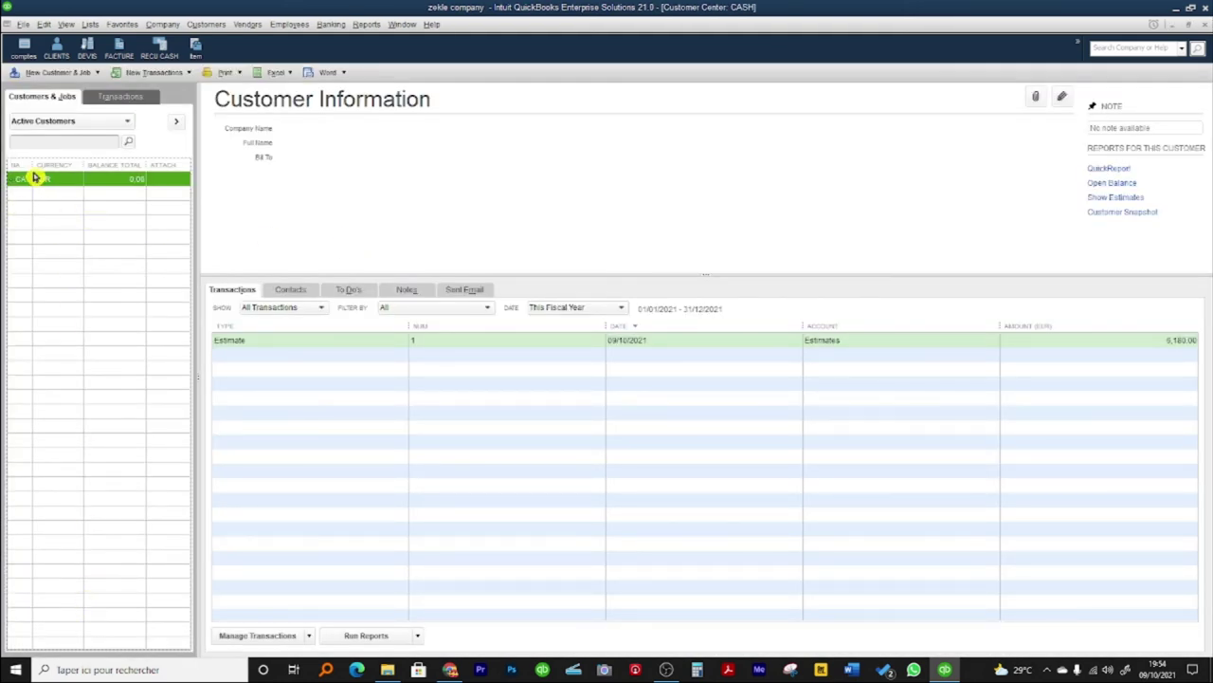
pyautogui.moveTo(32, 164); pyautogui.dragTo(66, 167)
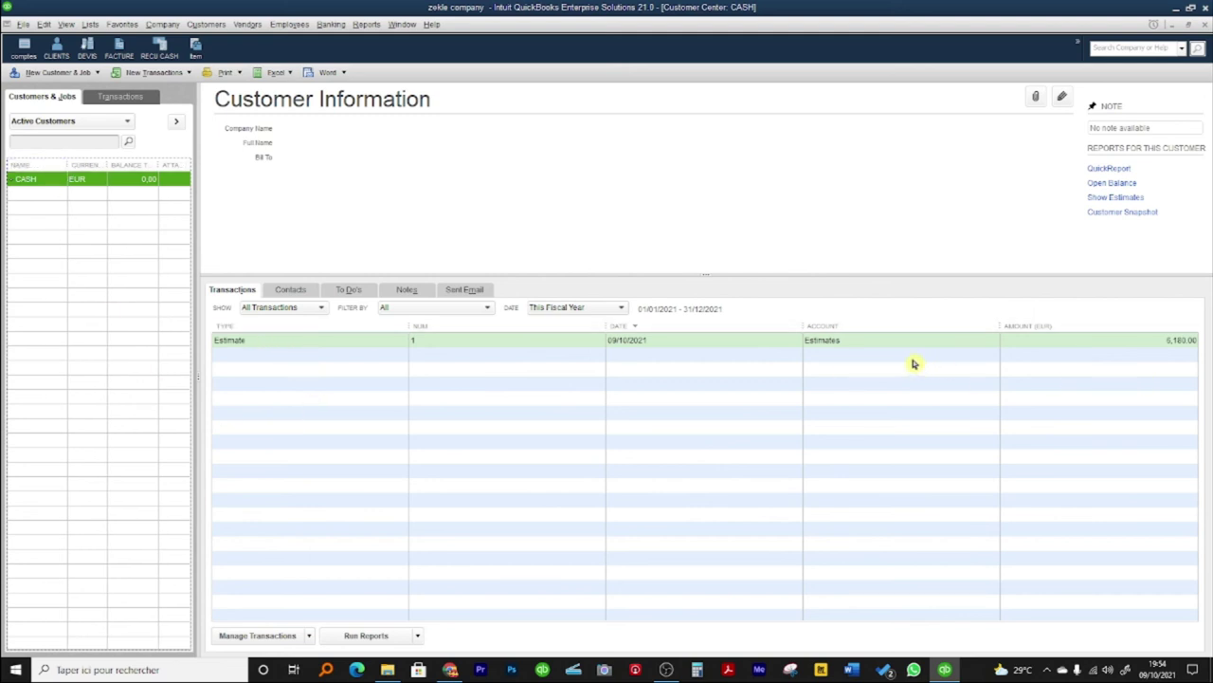
# Reopen the saved estimate of customer CASH and create an invoice from the entire estimate.
pyautogui.doubleClick(244, 350)
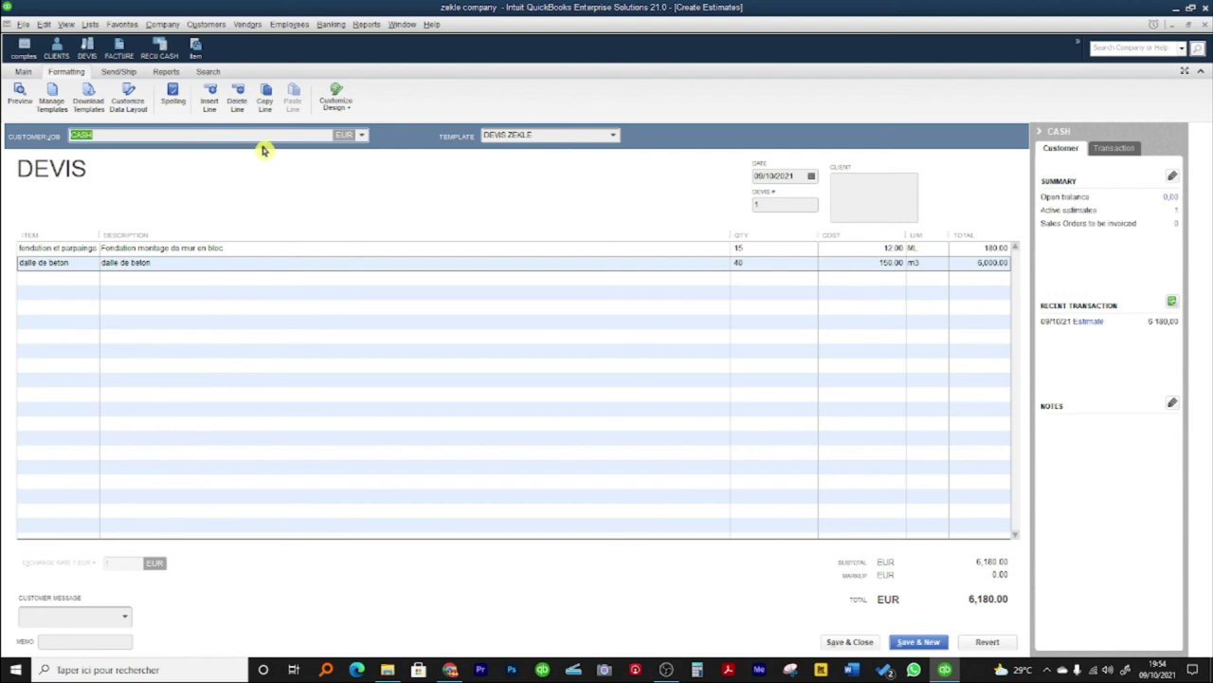
pyautogui.click(23, 73)
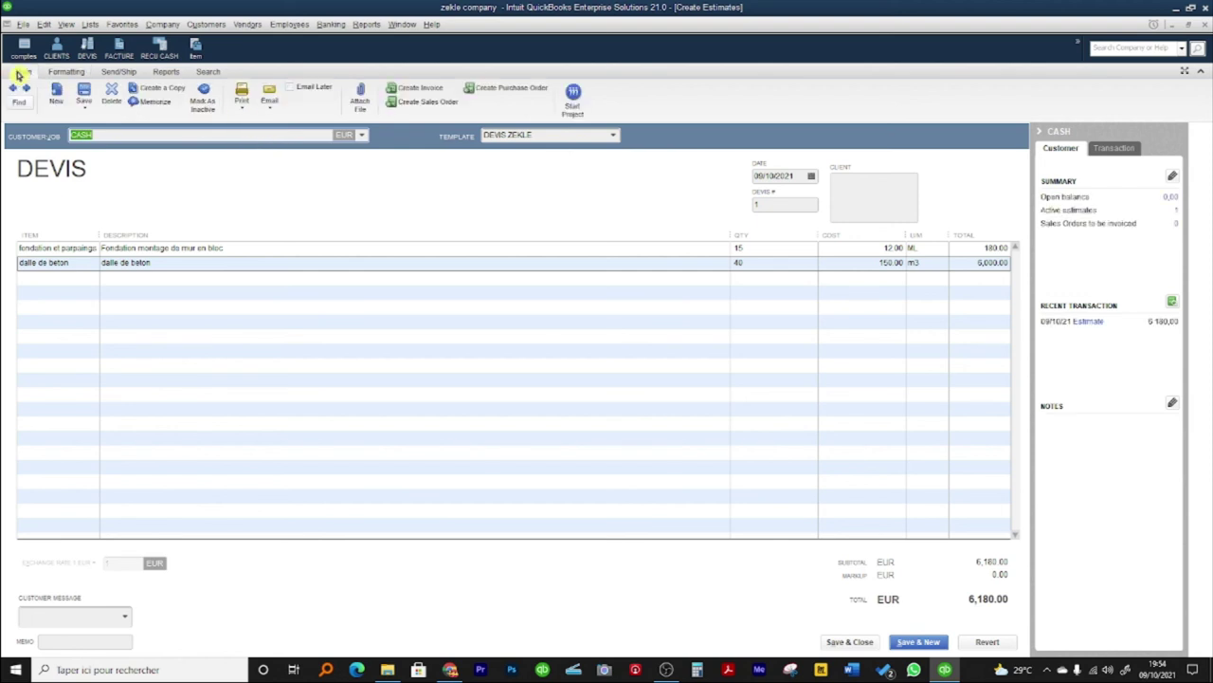
pyautogui.click(427, 92)
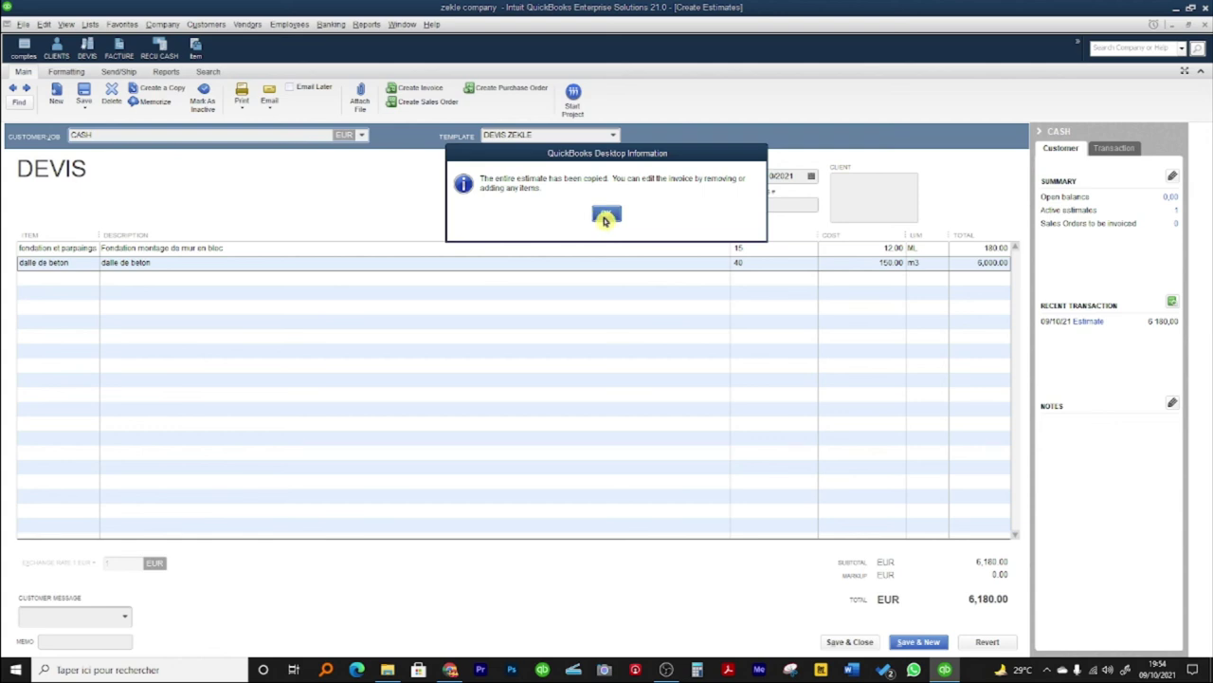
pyautogui.click(611, 213)
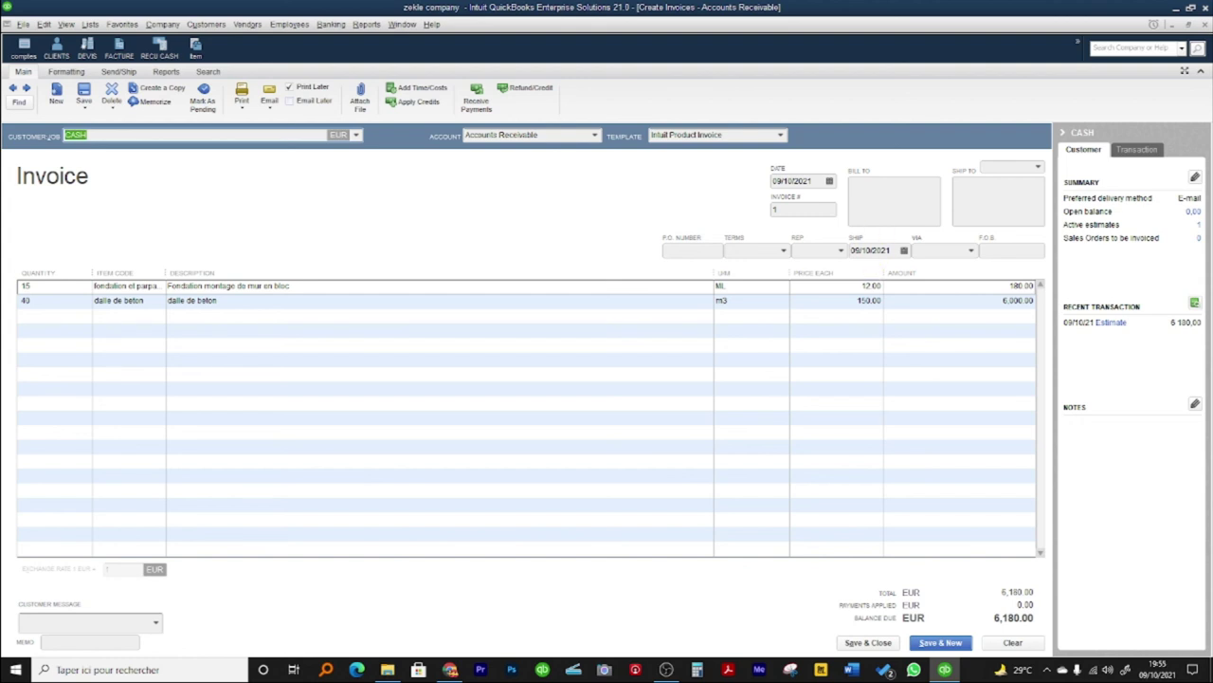
# Set the unit price of the foundation and block wall line on the invoice to 10.
pyautogui.click(852, 285)
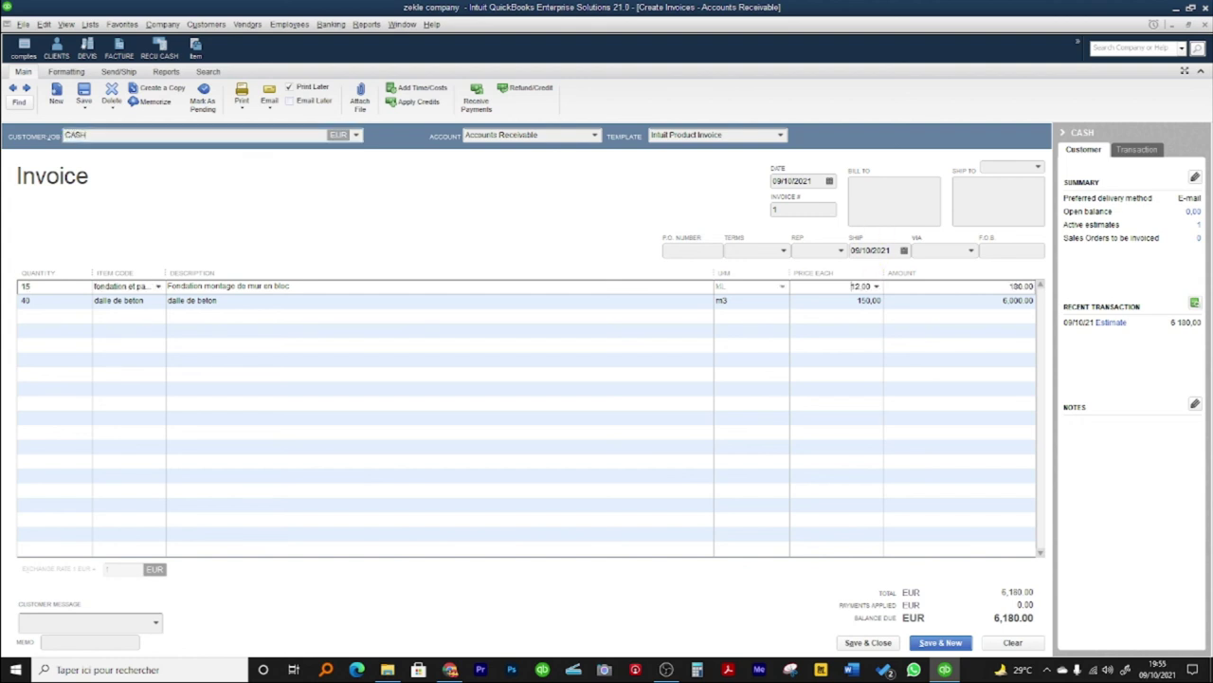
pyautogui.doubleClick(860, 285)
pyautogui.write('10')
pyautogui.click(829, 334)
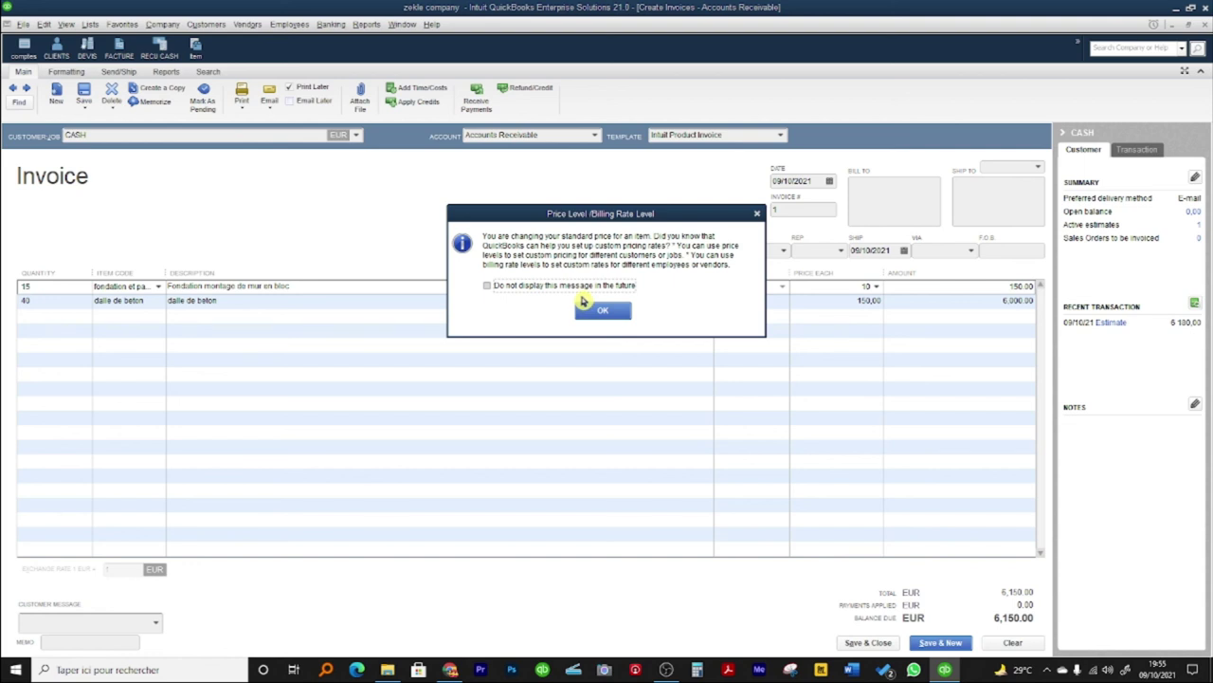
pyautogui.click(607, 310)
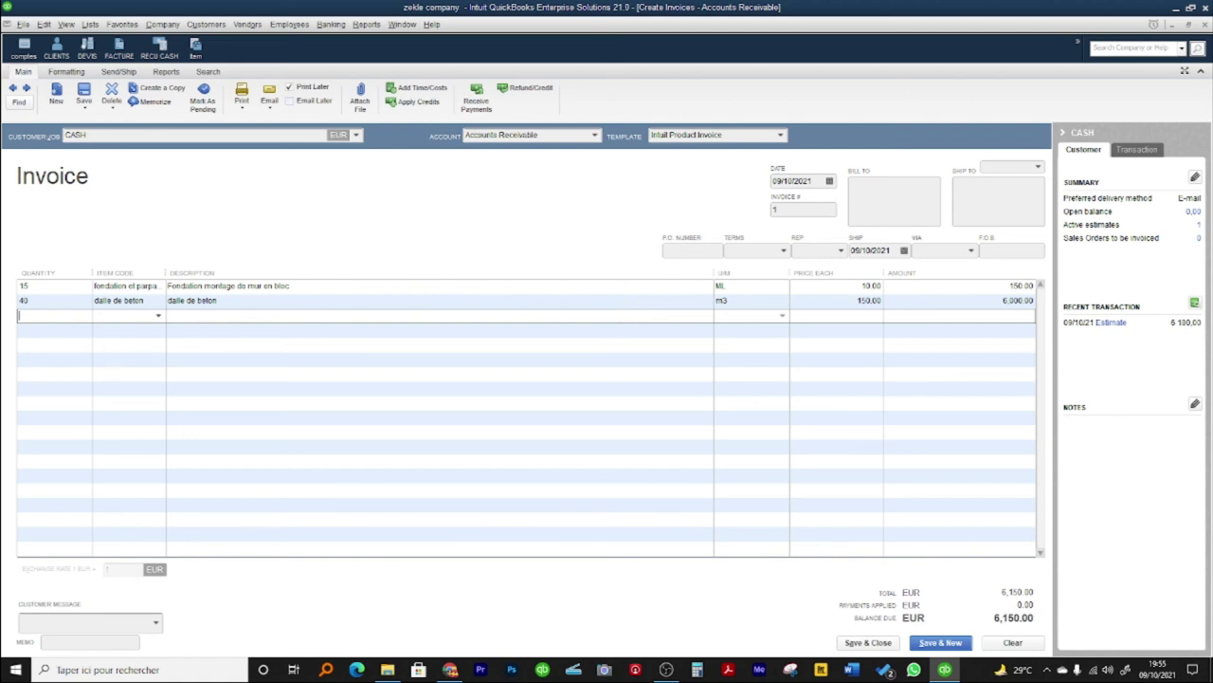
# Add an invoice line for the ensemble item with quantity 1 and unit price 120, and save the invoice to start a new one.
pyautogui.click(956, 644)
pyautogui.write('EN')
pyautogui.press('BackSpace')
pyautogui.press('BackSpace')
pyautogui.click(122, 314)
pyautogui.write('ensemble')
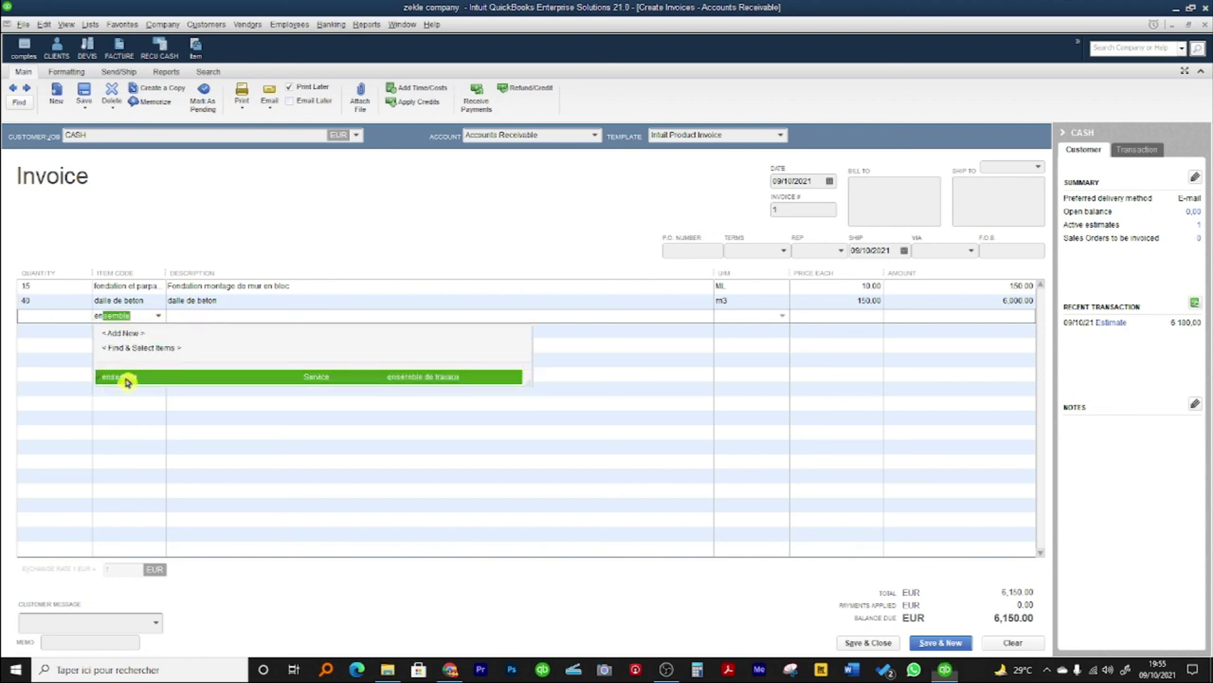
pyautogui.click(121, 378)
pyautogui.press('Tab')
pyautogui.press('Tab')
pyautogui.press('Tab')
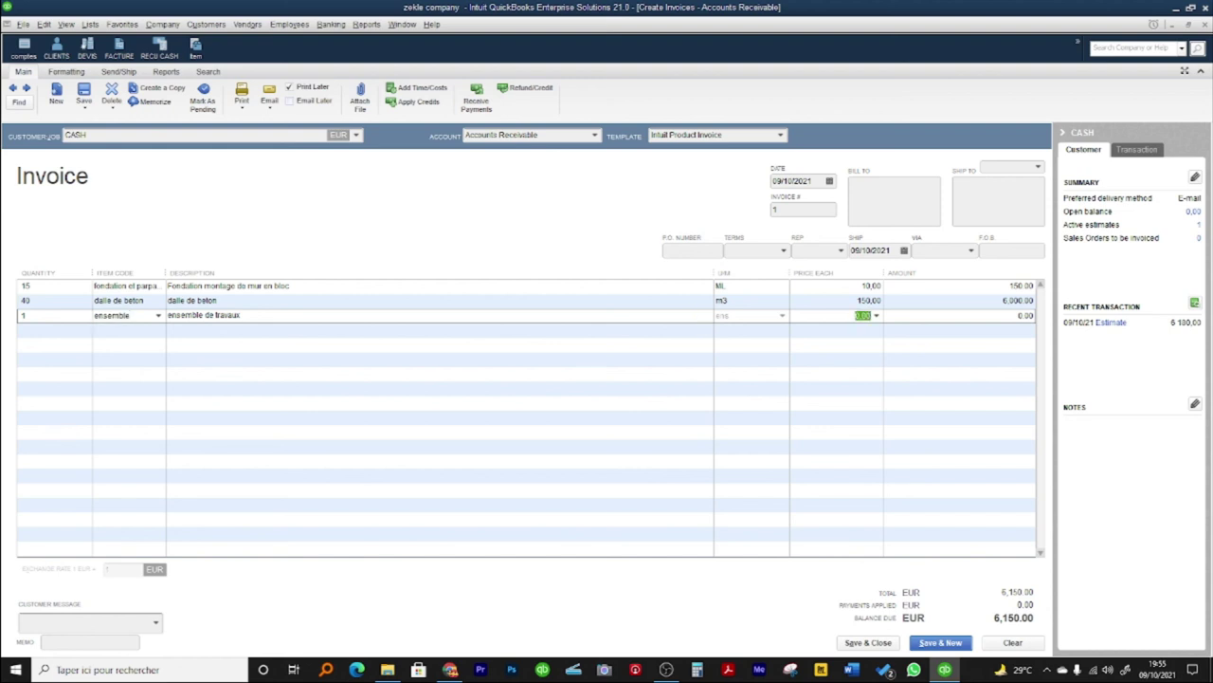
pyautogui.write('120')
pyautogui.click(38, 330)
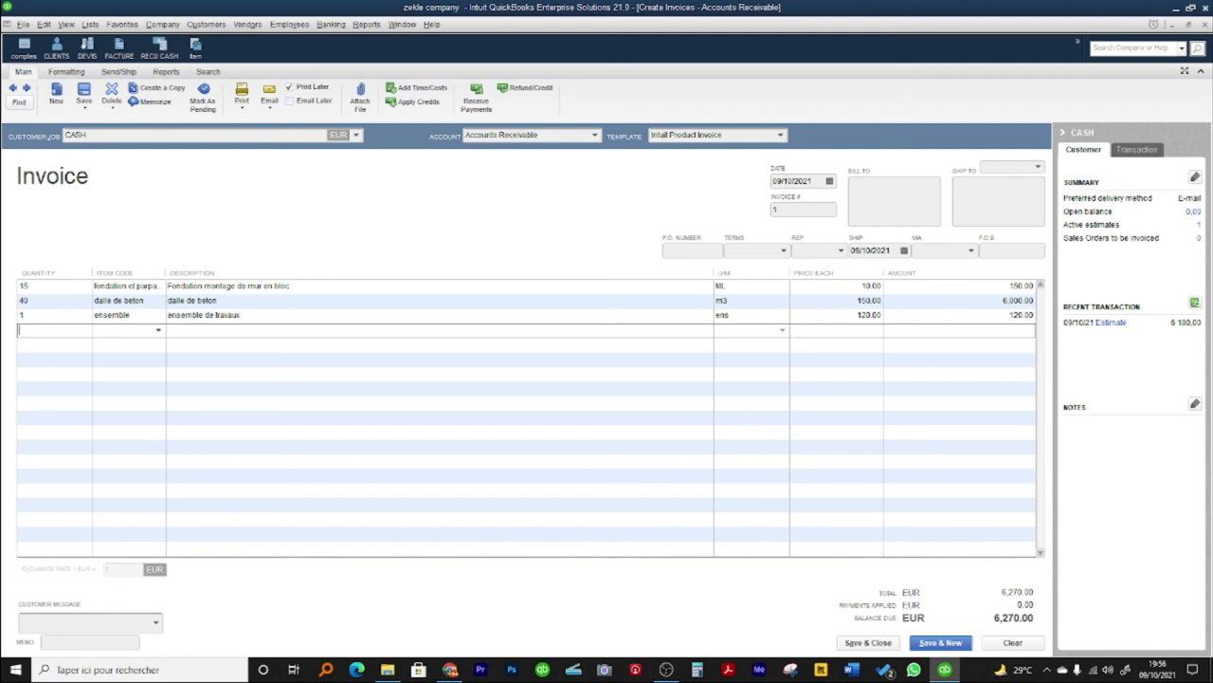
pyautogui.click(941, 642)
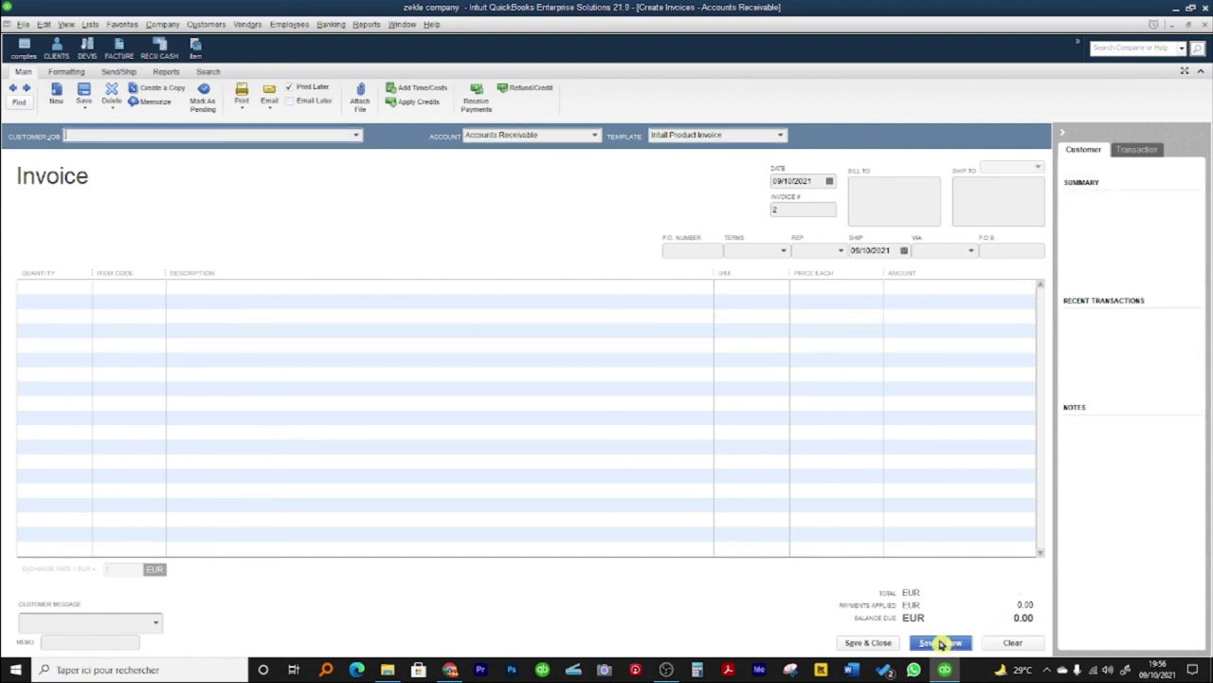